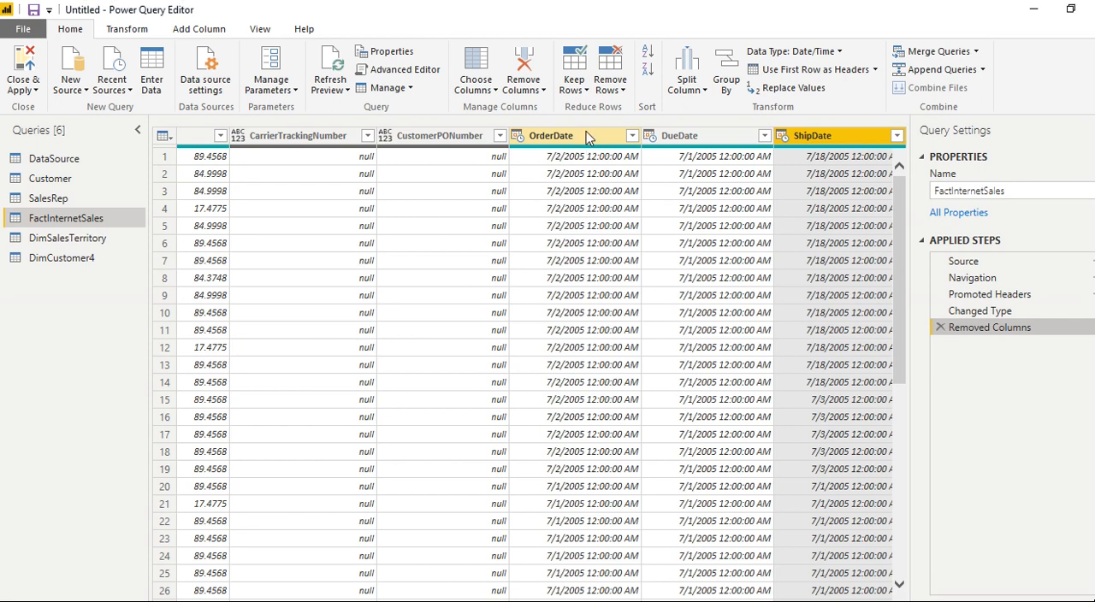
# - Change the data type of the OrderDate, DueDate and ShipDate columns to Date
pyautogui.click(587, 137)
pyautogui.click(807, 149)
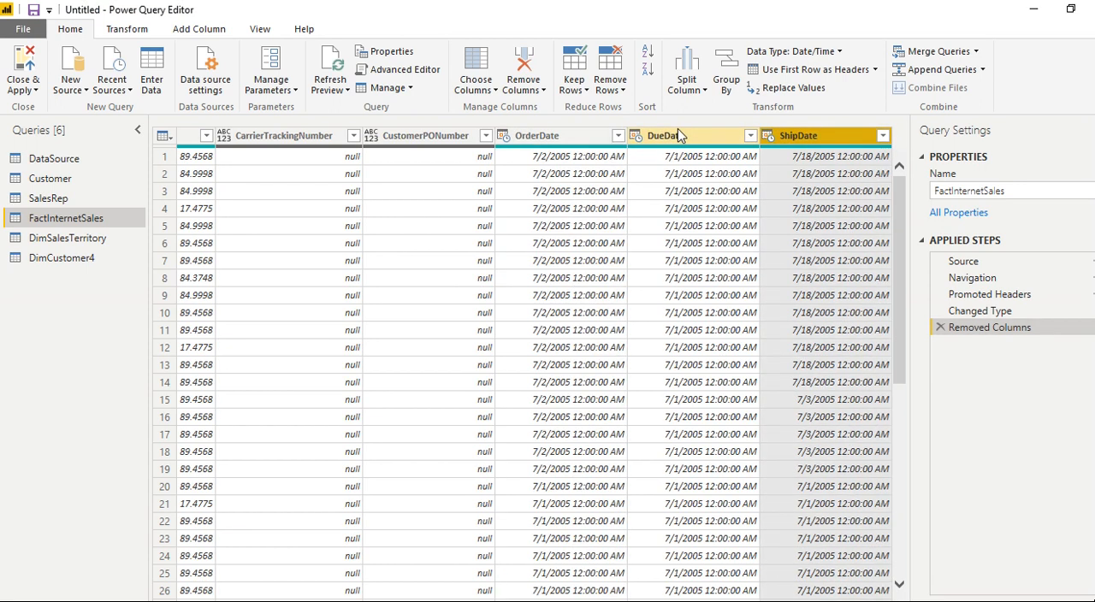
pyautogui.click(680, 137)
pyautogui.click(547, 142)
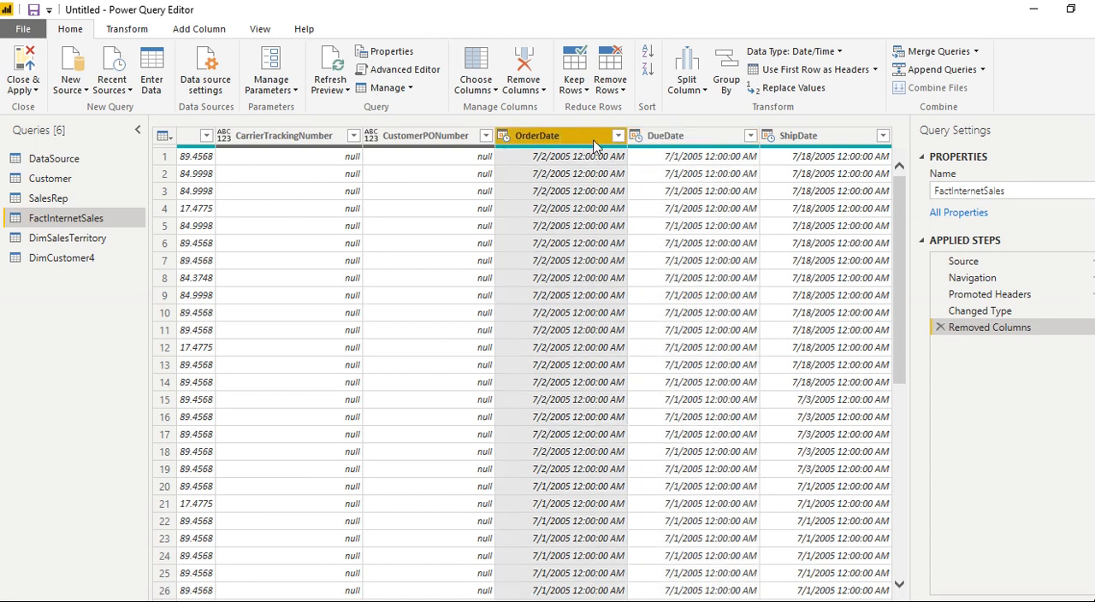
pyautogui.keyDown('shift'); pyautogui.click(808, 140); pyautogui.keyUp('shift')
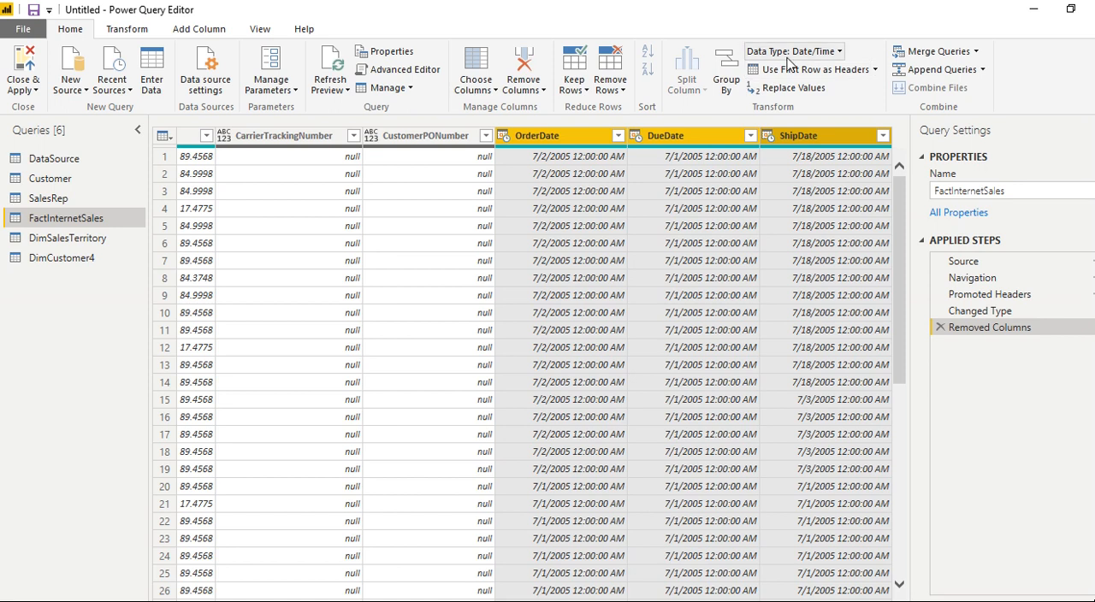
pyautogui.click(838, 51)
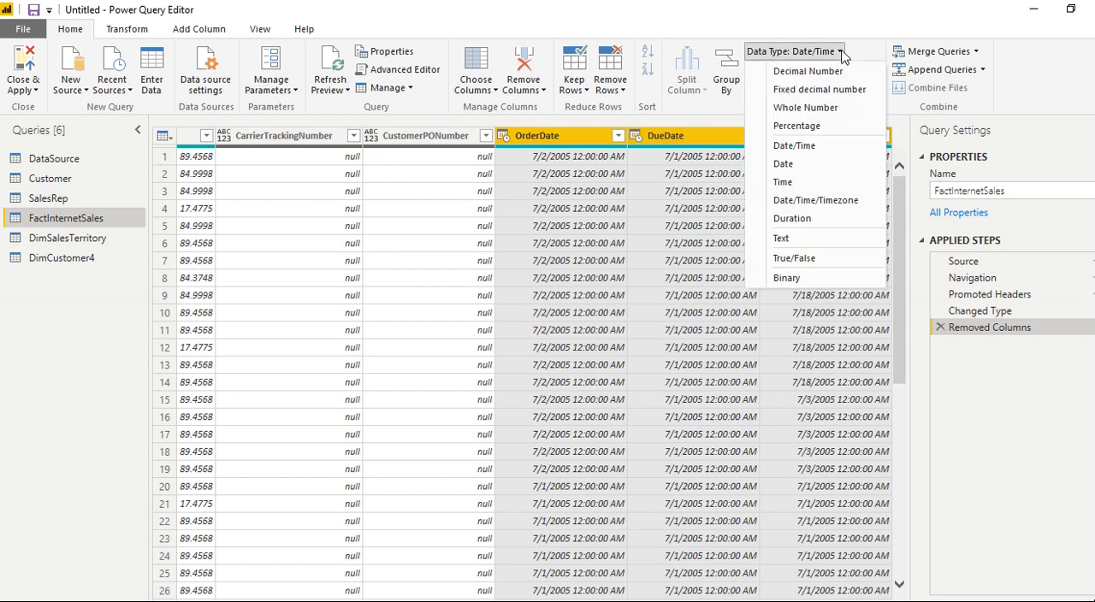
pyautogui.click(789, 164)
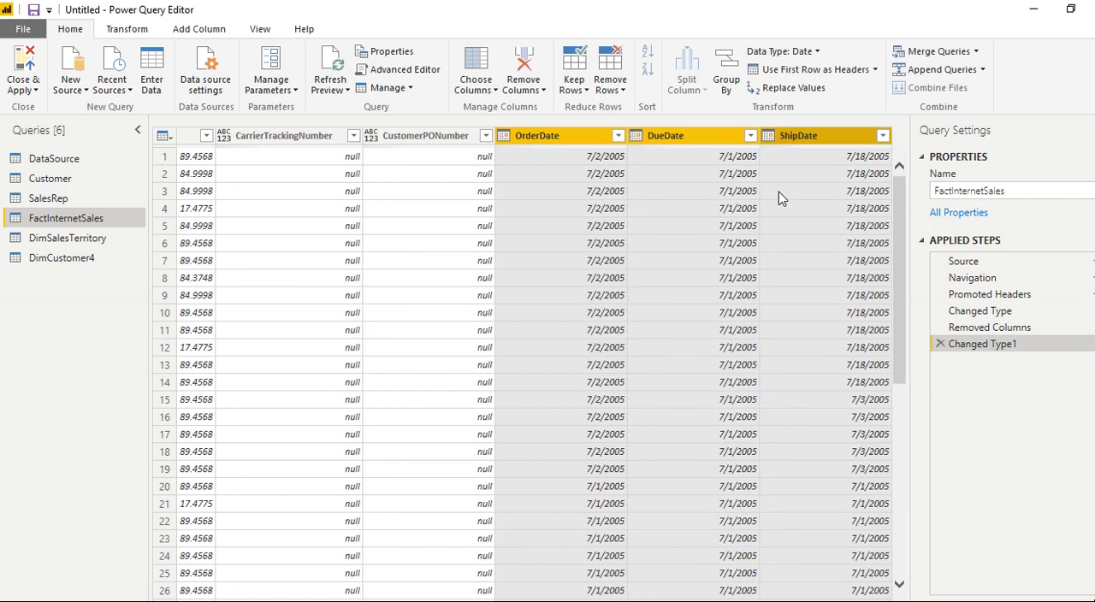
# - Add a new column that extracts the day number from OrderDate
pyautogui.click(558, 135)
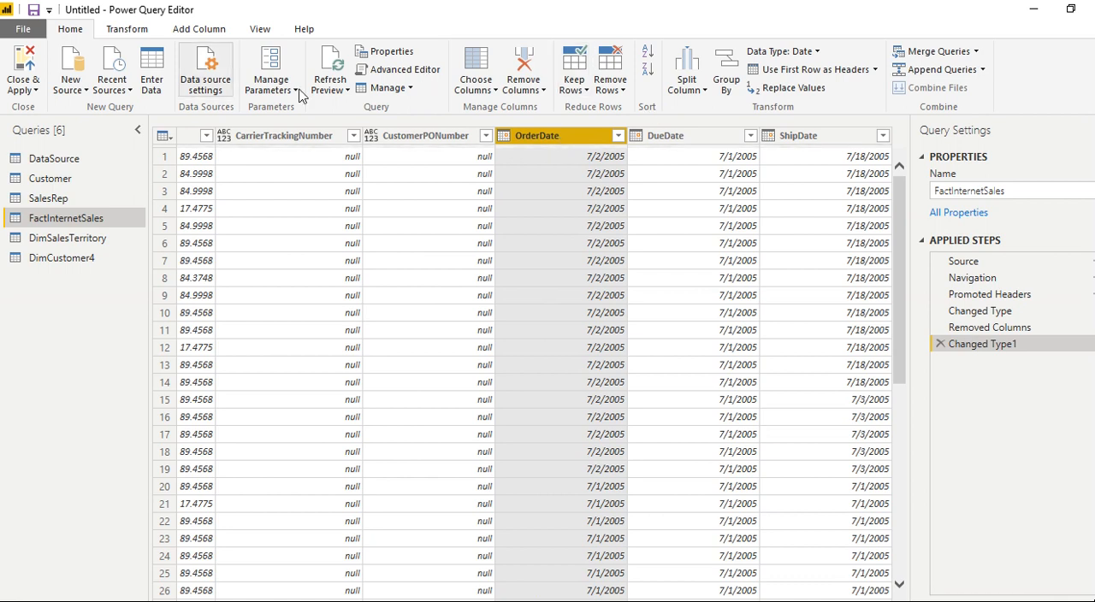
pyautogui.click(198, 29)
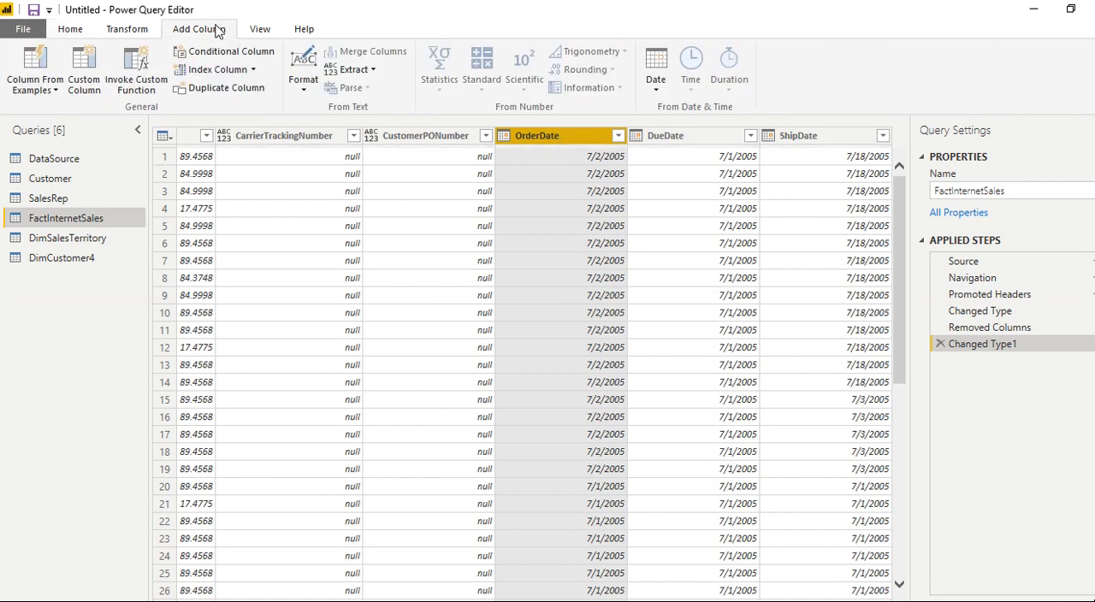
pyautogui.click(655, 85)
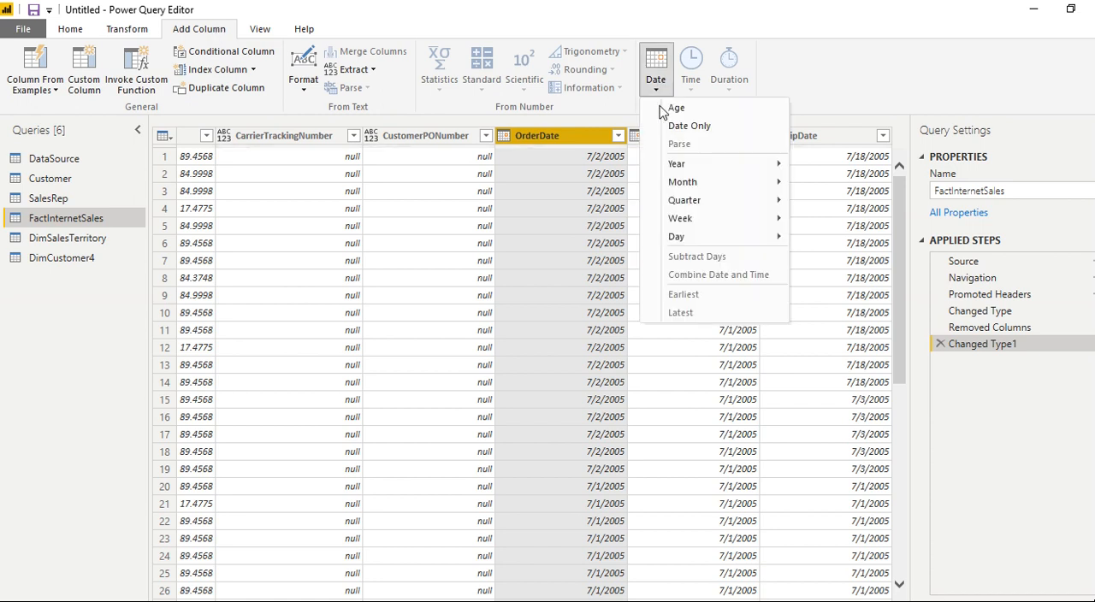
pyautogui.moveTo(753, 236)
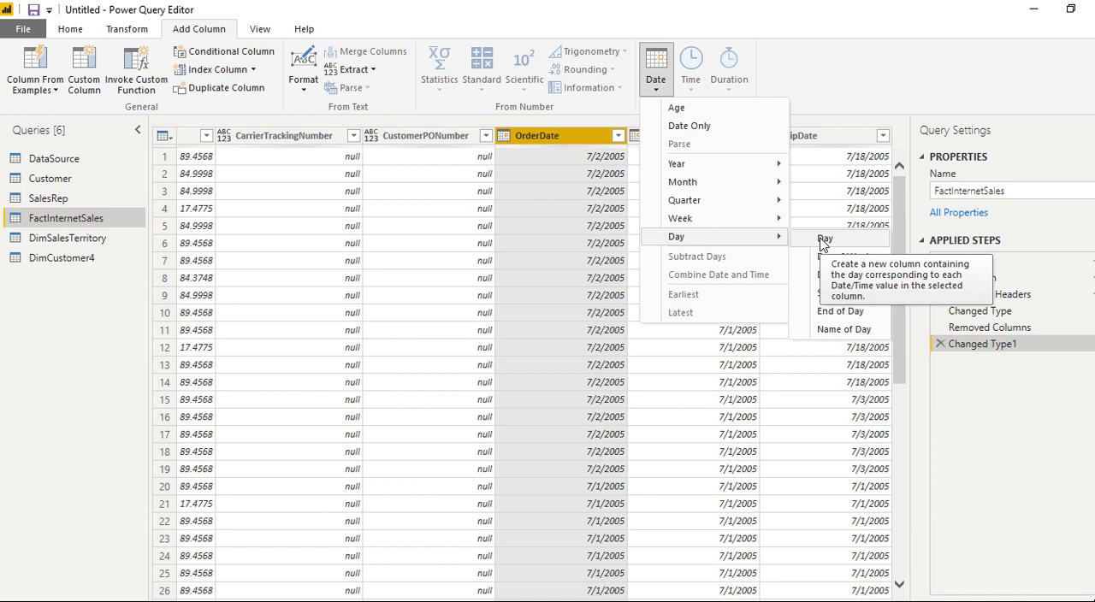
pyautogui.click(823, 239)
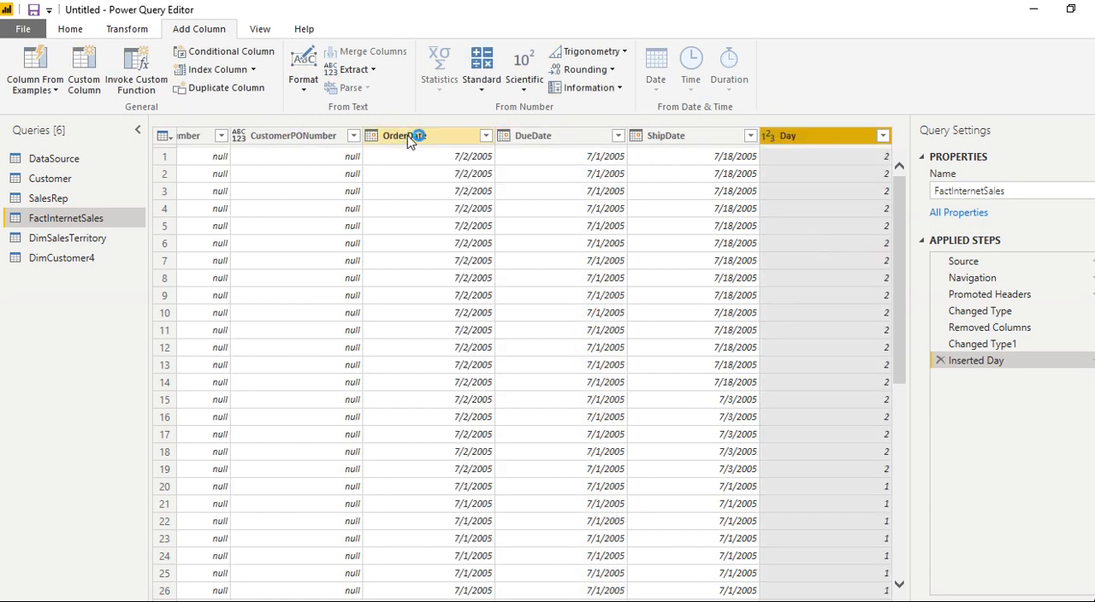
# - Rename the day column extracted from OrderDate as "Order Day"
pyautogui.doubleClick(783, 136)
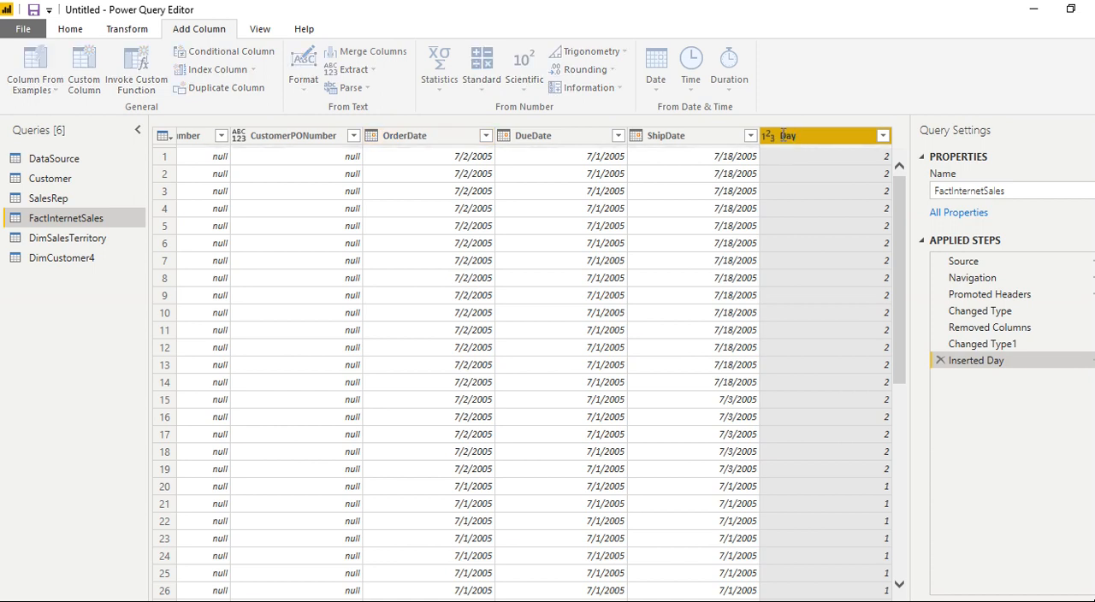
pyautogui.doubleClick(783, 136)
pyautogui.click(781, 135)
pyautogui.write('Order')
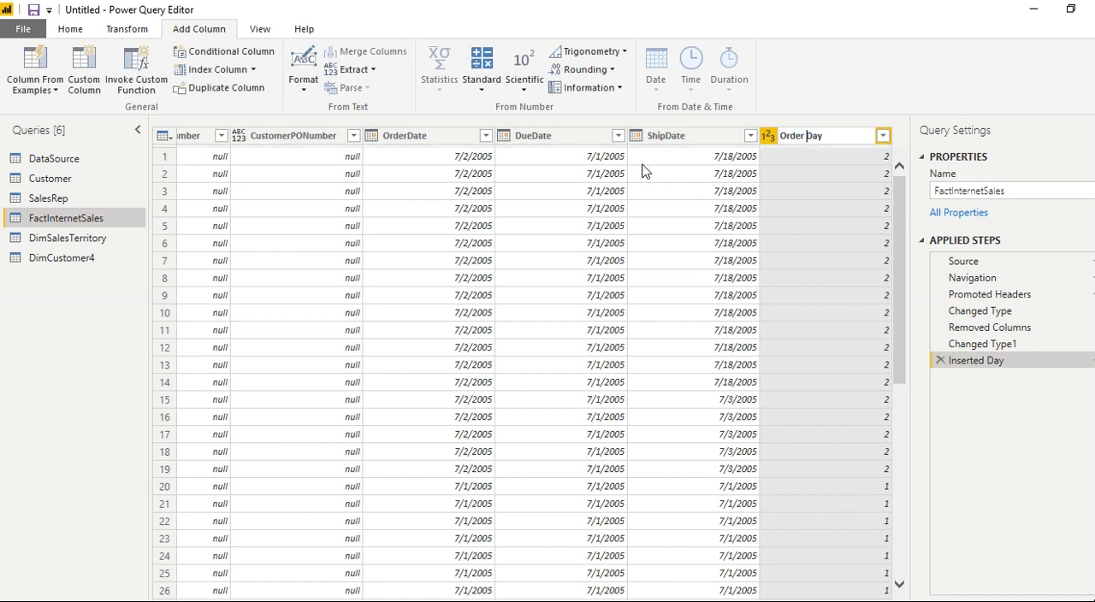
pyautogui.click(620, 159)
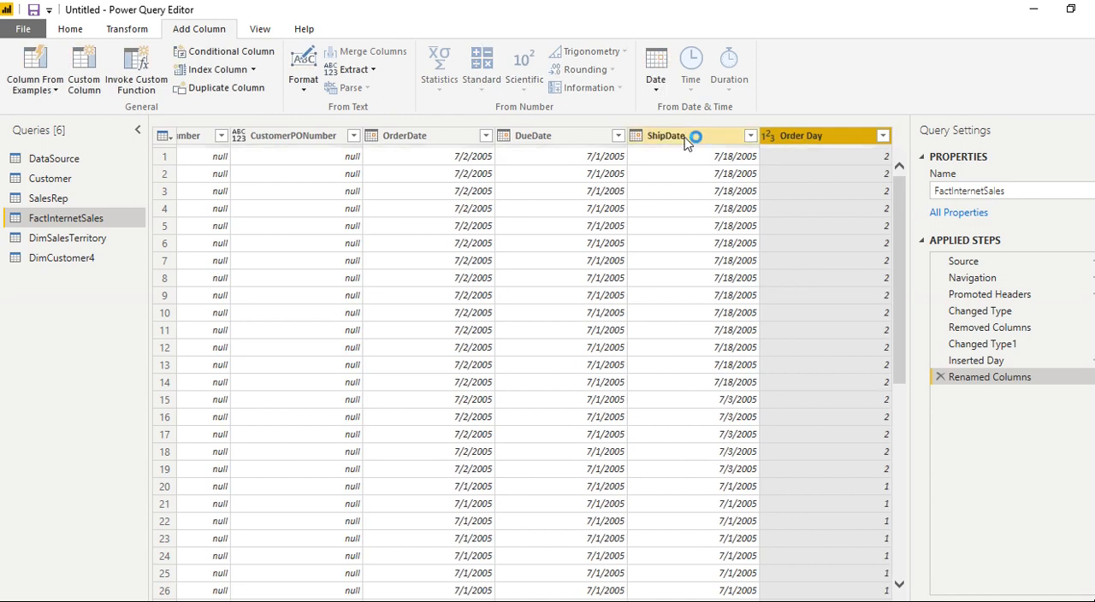
# - Add a new column that extracts the day number from ShipDate
pyautogui.click(684, 140)
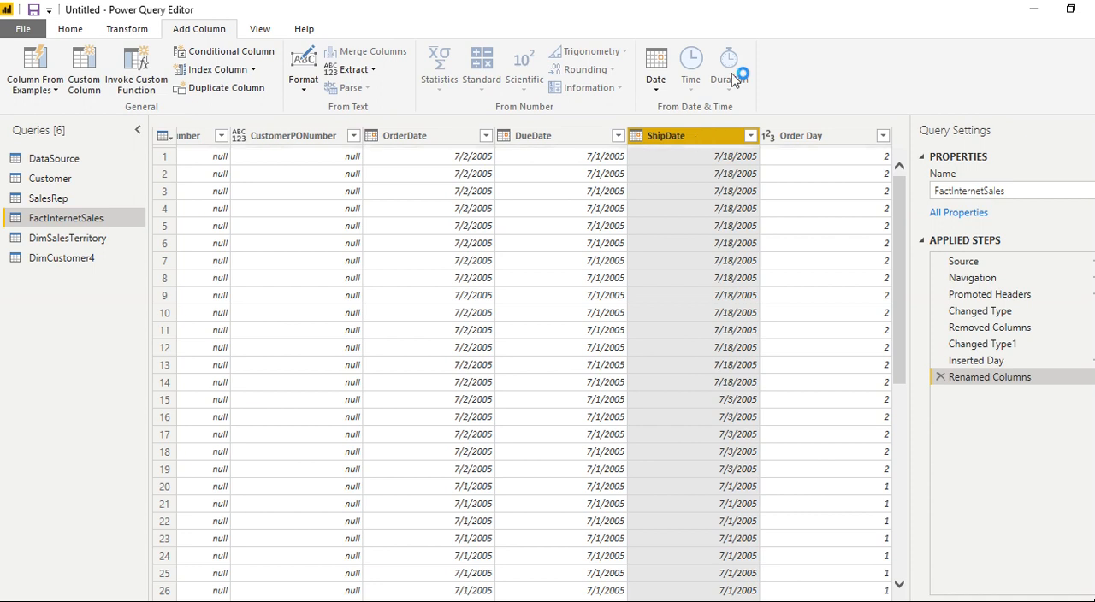
pyautogui.click(657, 86)
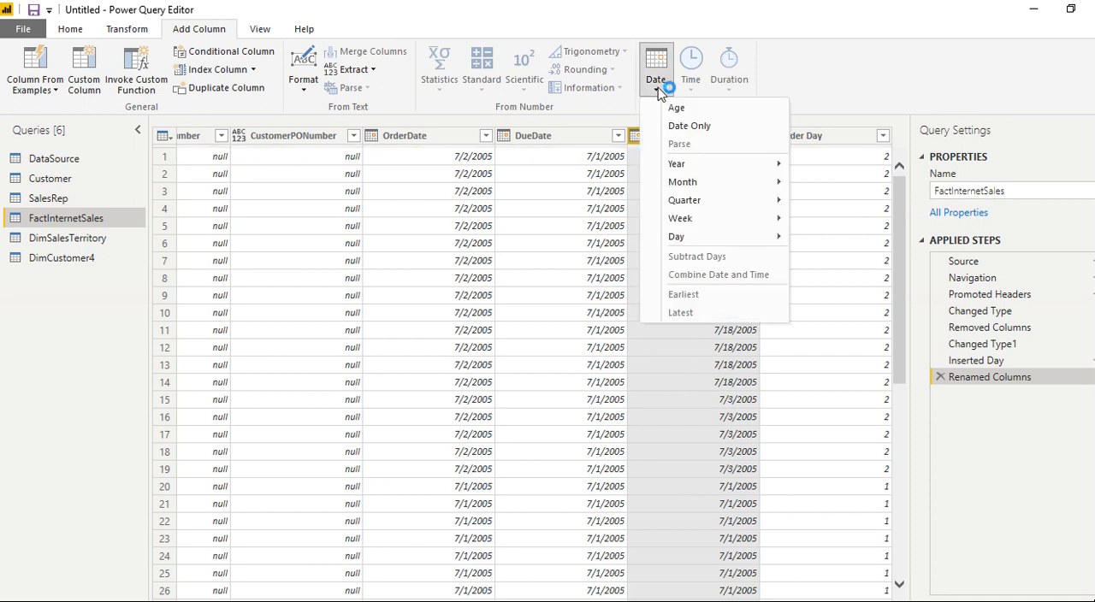
pyautogui.moveTo(753, 236)
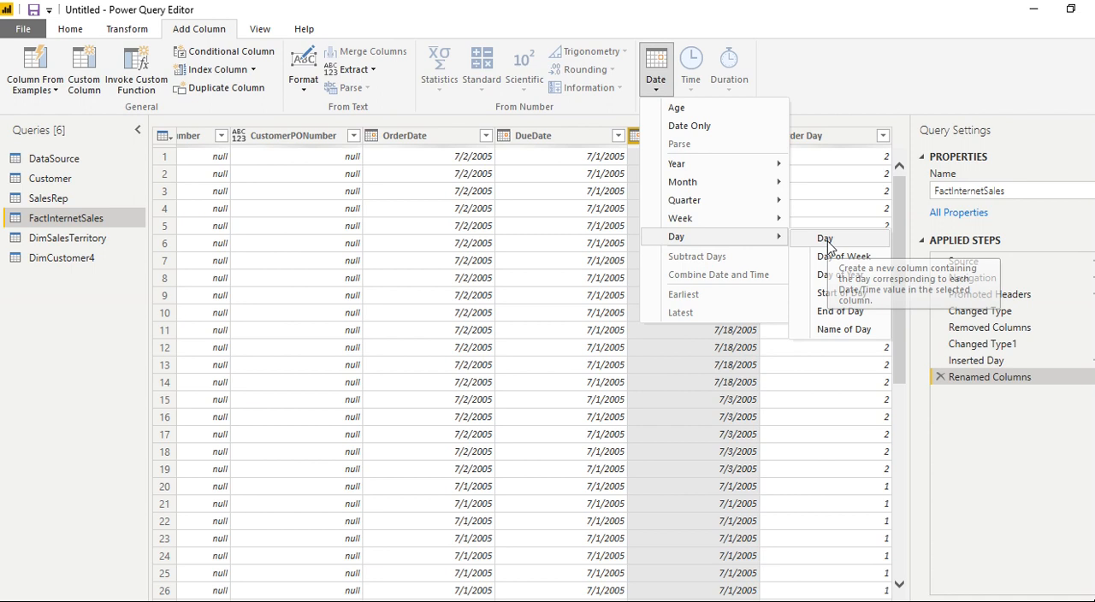
pyautogui.click(825, 240)
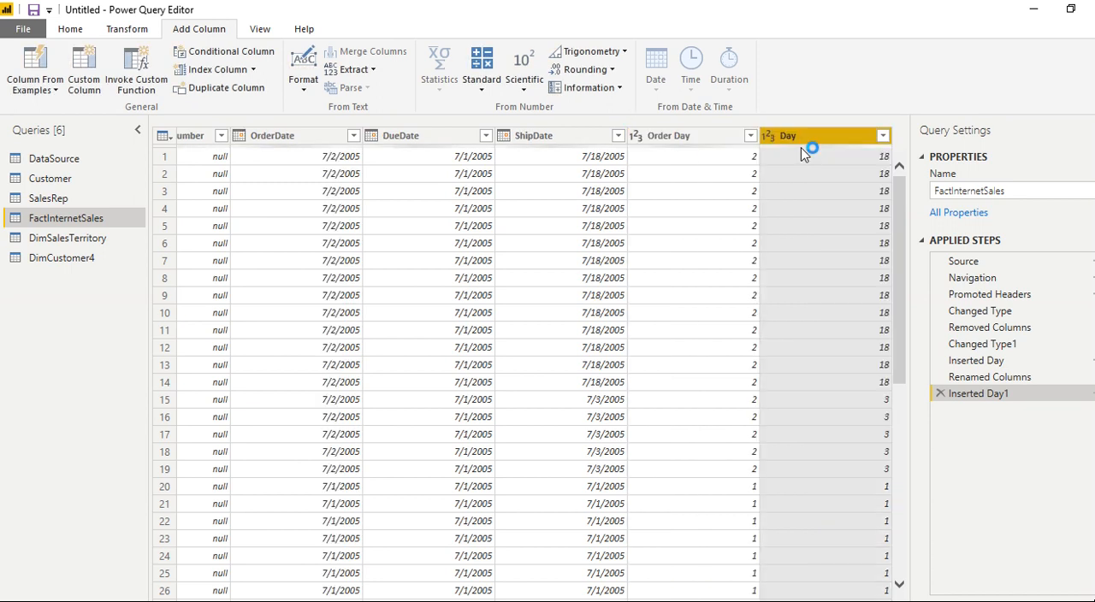
# - Rename the day column extracted from ShipDate as "Shipping Day"
pyautogui.doubleClick(787, 136)
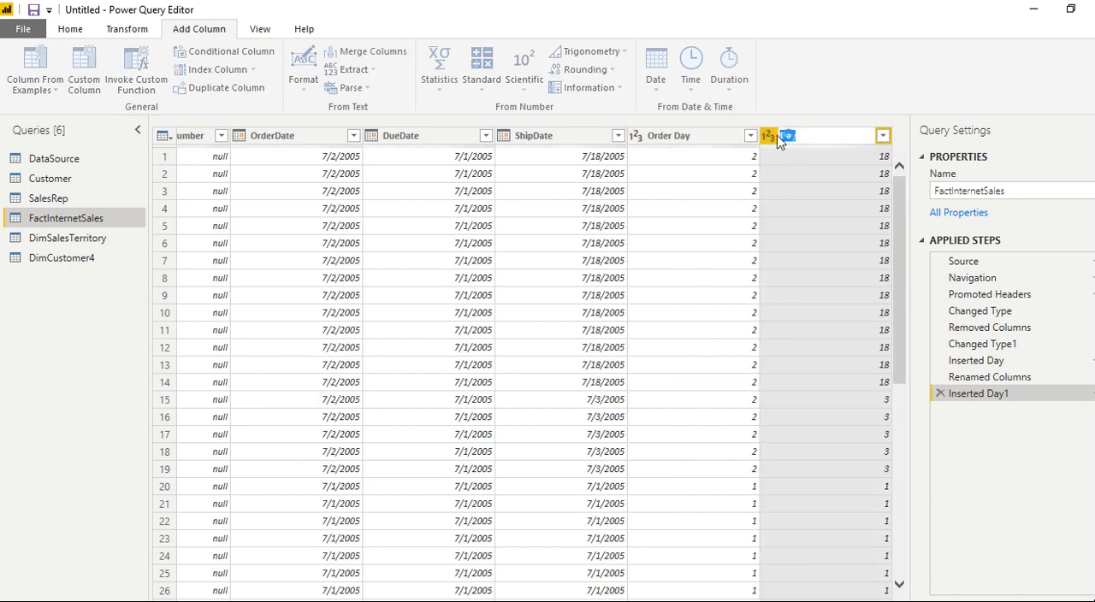
pyautogui.click(781, 136)
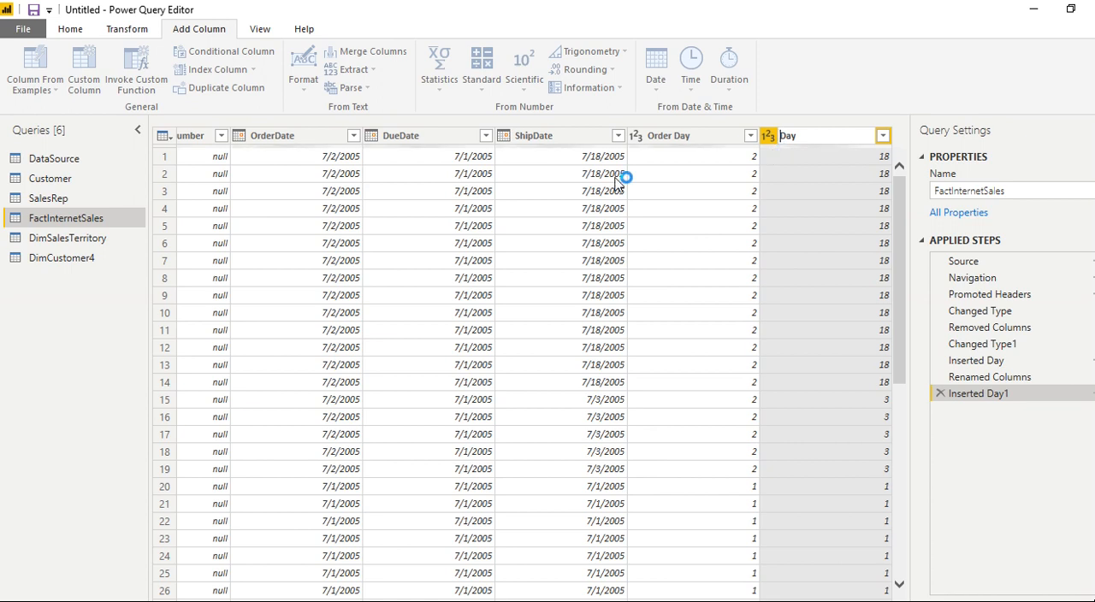
pyautogui.write('D')
pyautogui.press('BackSpace')
pyautogui.write('Shi')
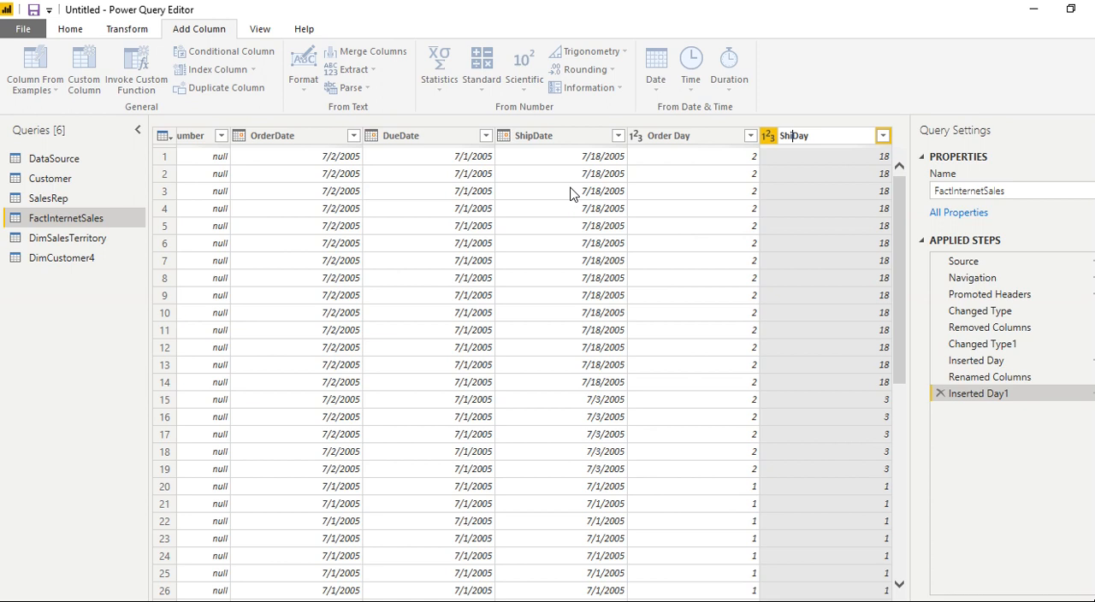
pyautogui.write('pping')
pyautogui.press('Return')
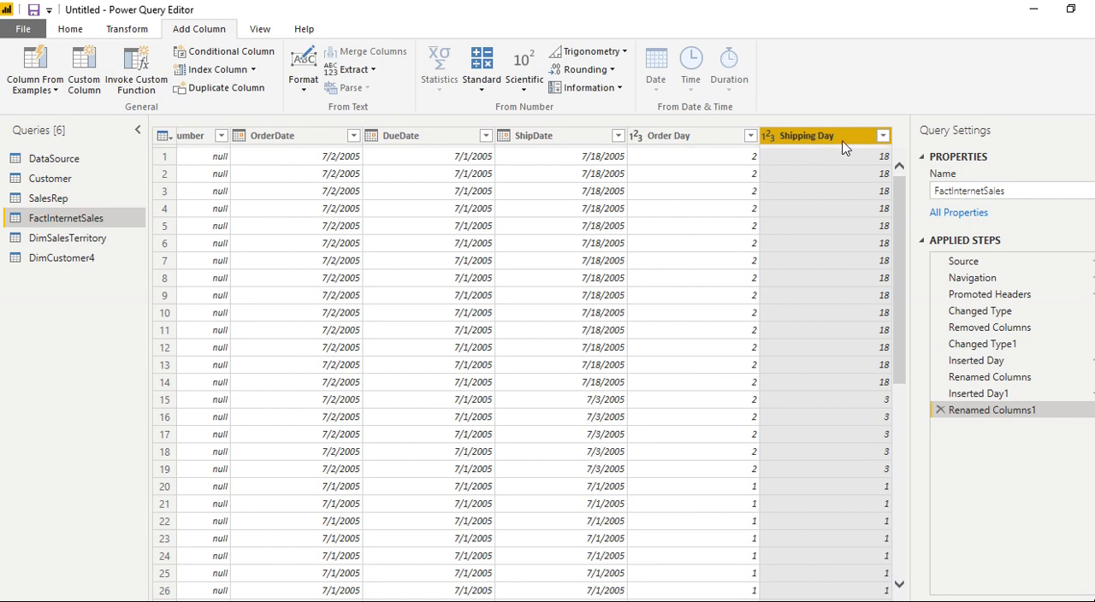
# - Start a custom column and name it "Shipping Margin"
pyautogui.click(85, 67)
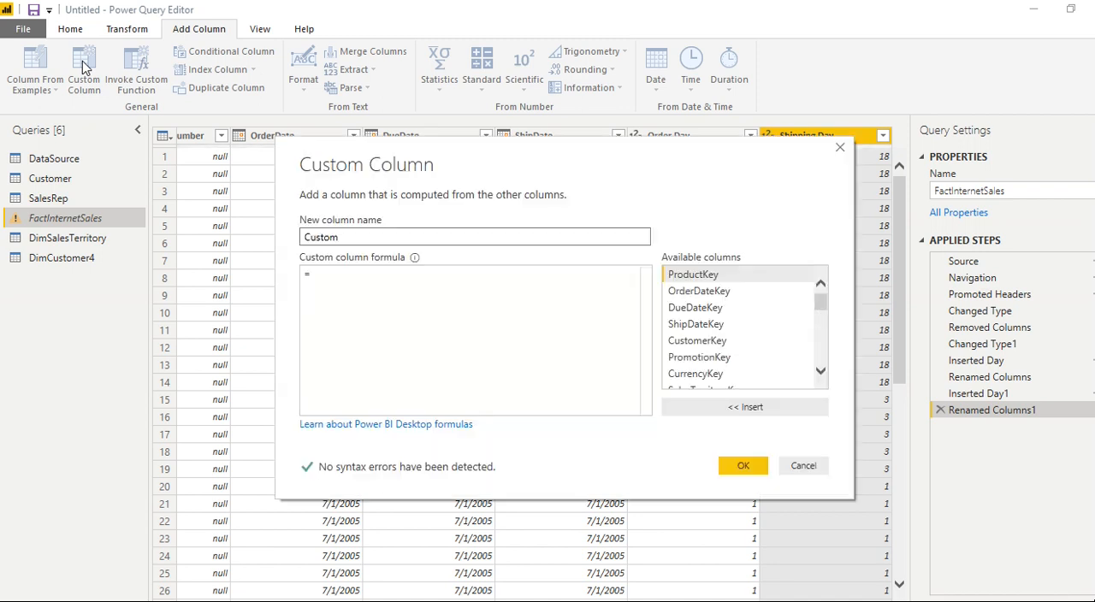
pyautogui.moveTo(369, 236); pyautogui.dragTo(283, 238)
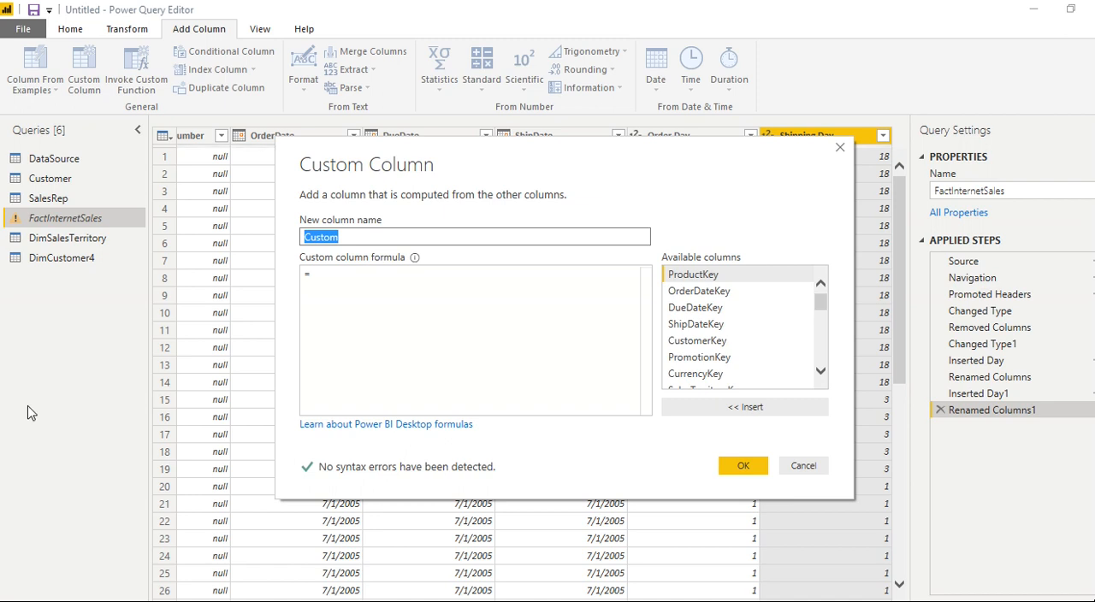
pyautogui.write('Shipping Margin')
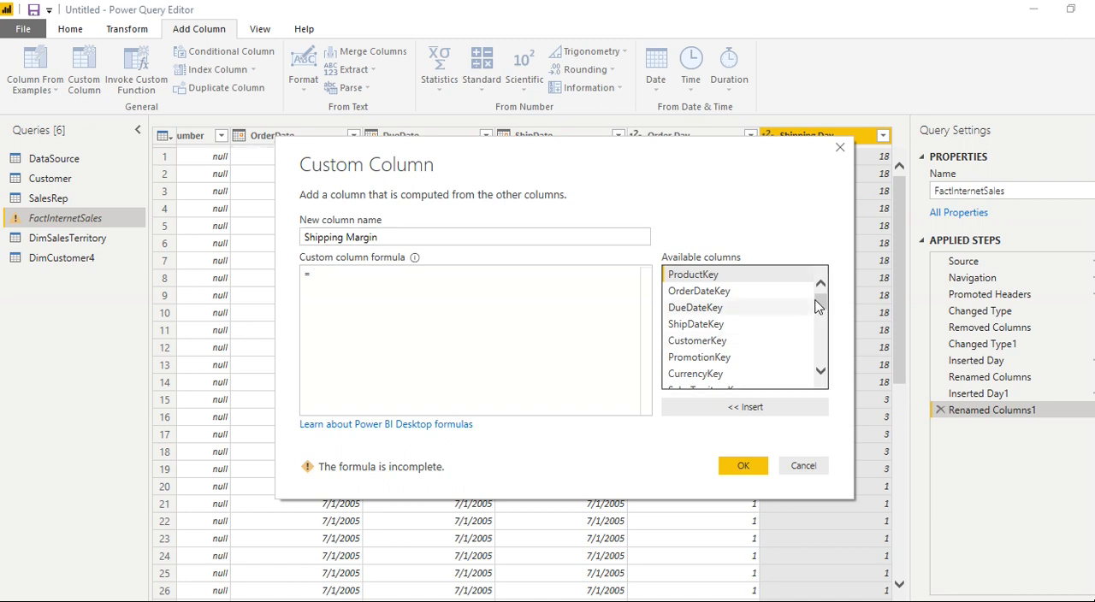
# - Build the custom column formula as [Shipping Day]-[Order Day] and create the column
pyautogui.scroll(-6, 752, 333)
pyautogui.click(703, 384)
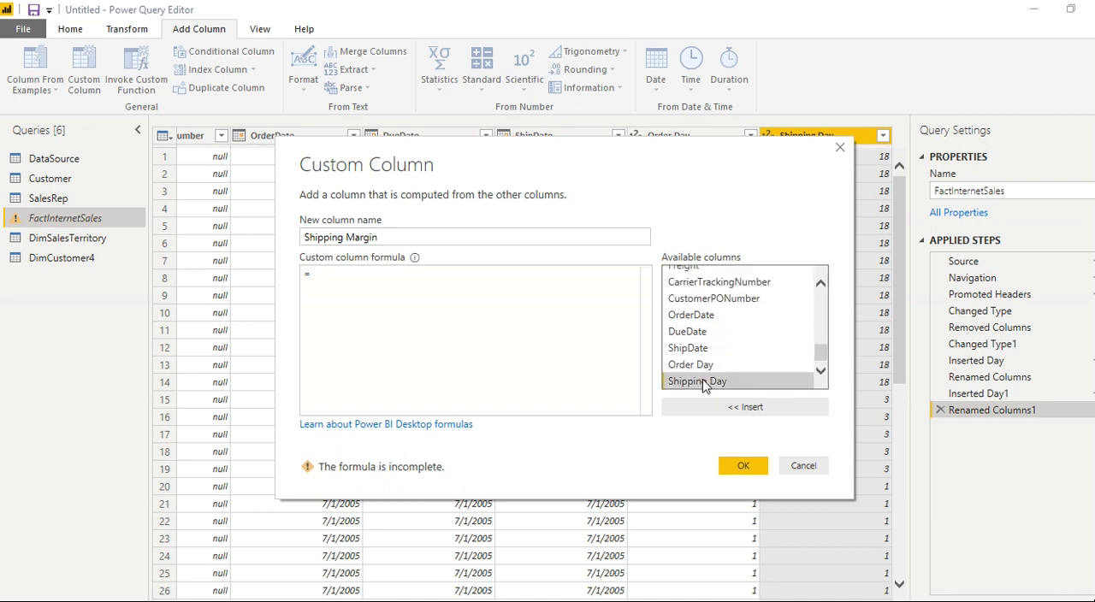
pyautogui.doubleClick(703, 384)
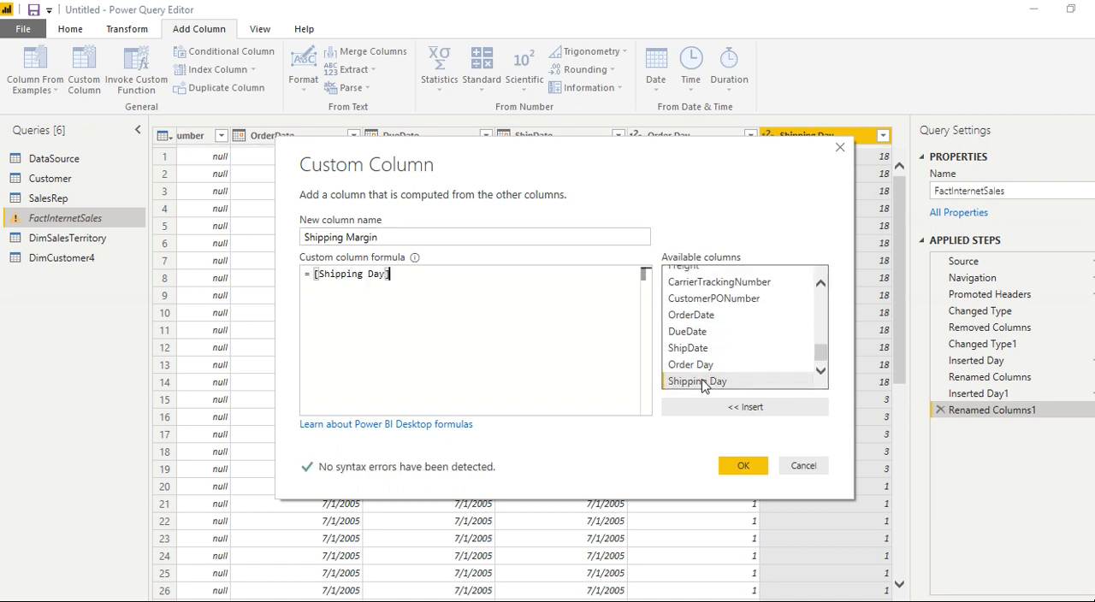
pyautogui.write('-')
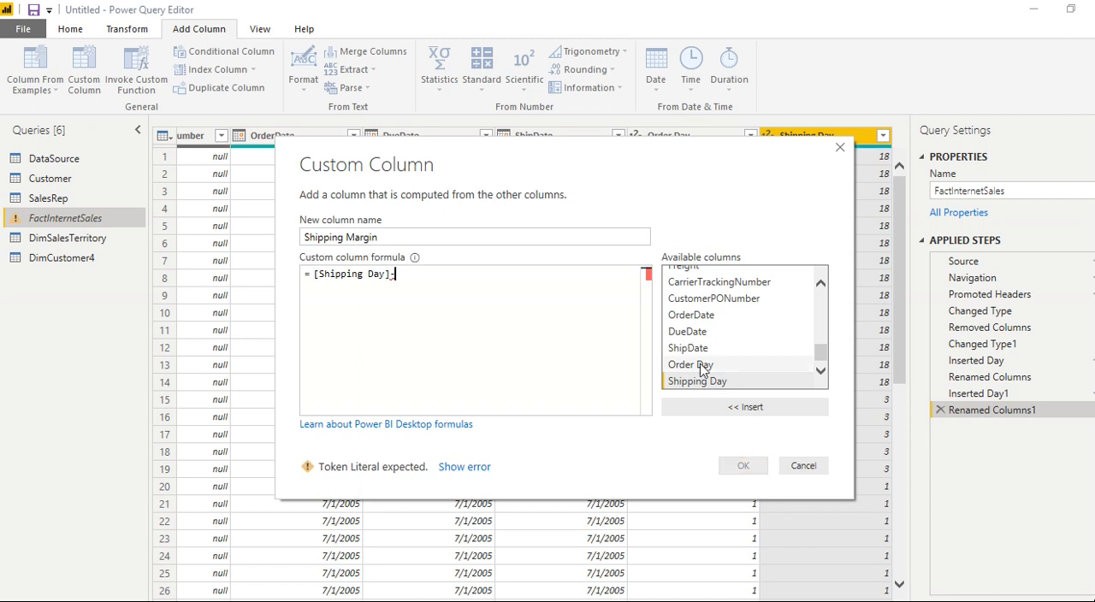
pyautogui.doubleClick(704, 366)
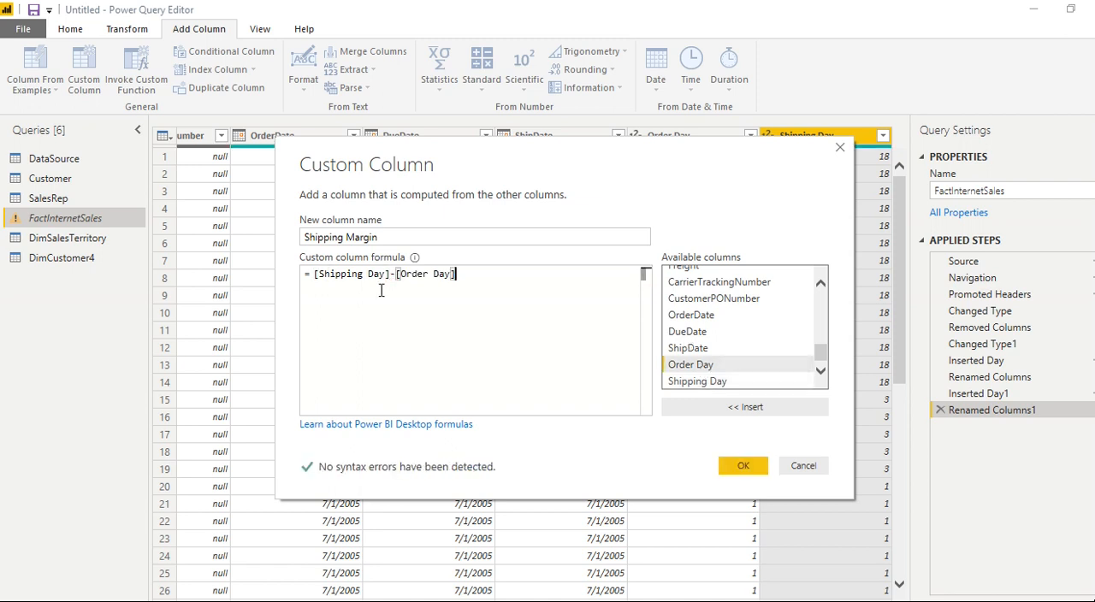
pyautogui.click(745, 466)
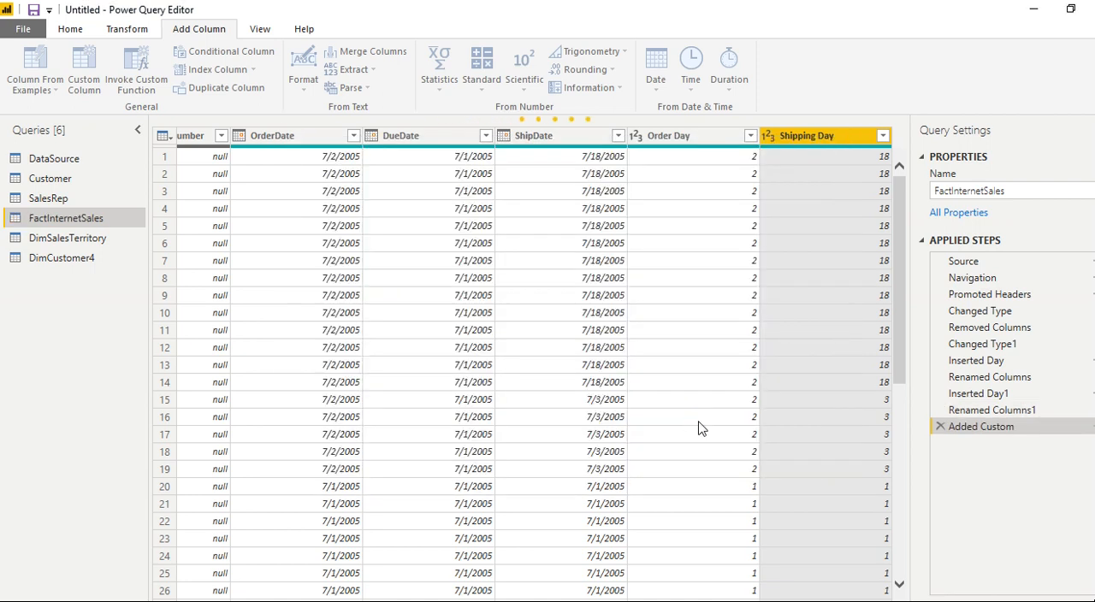
pyautogui.click(855, 169)
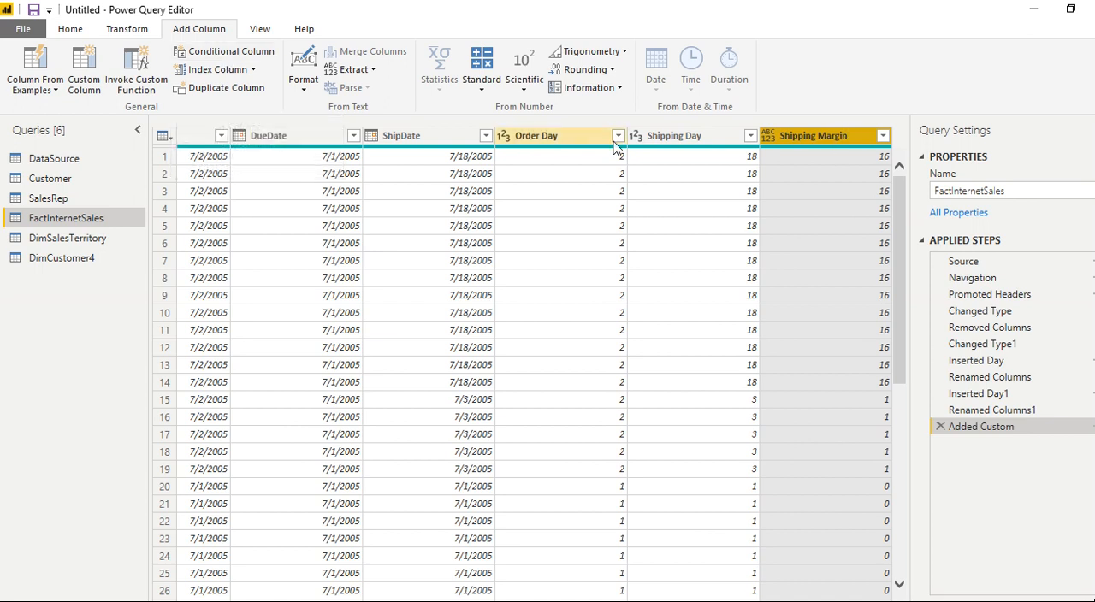
# - Start a conditional column in FactInternetSales and name it "Shipping Status"
pyautogui.click(723, 137)
pyautogui.click(815, 138)
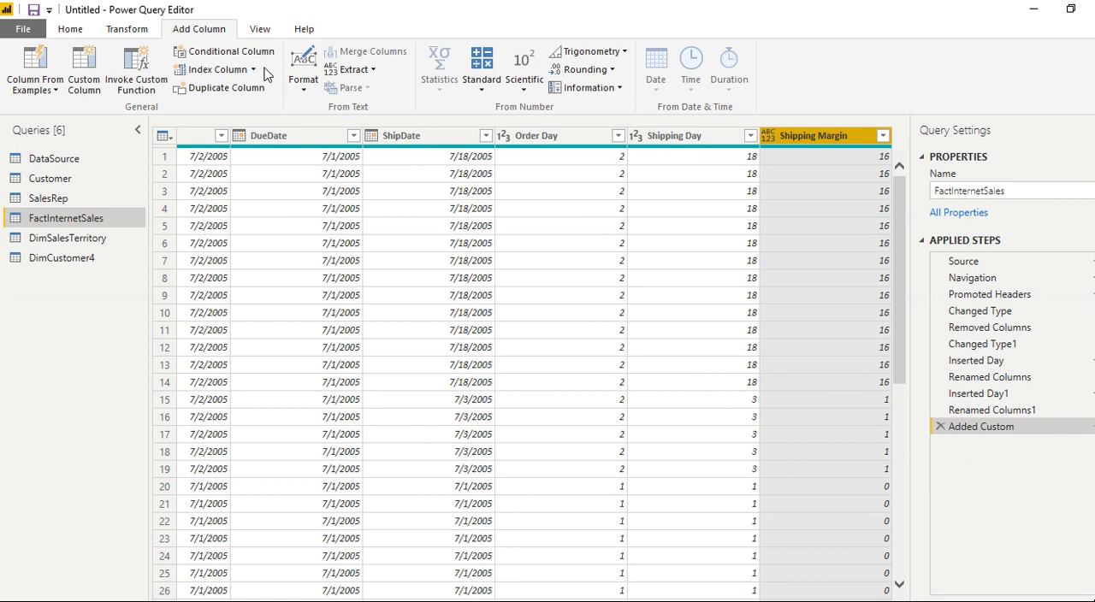
pyautogui.click(229, 53)
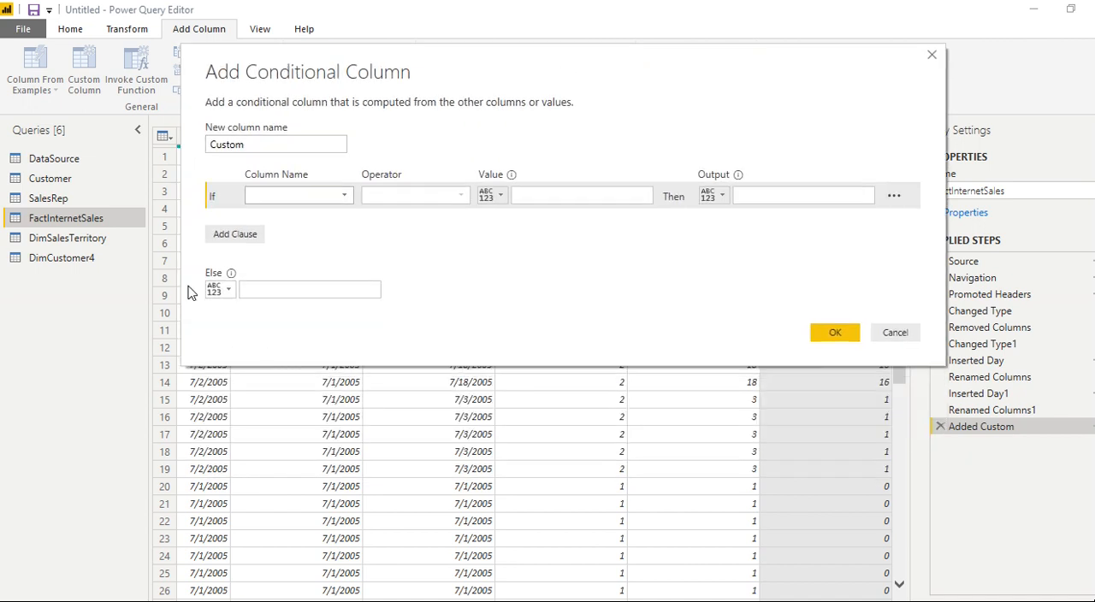
pyautogui.click(288, 145)
pyautogui.doubleClick(288, 145)
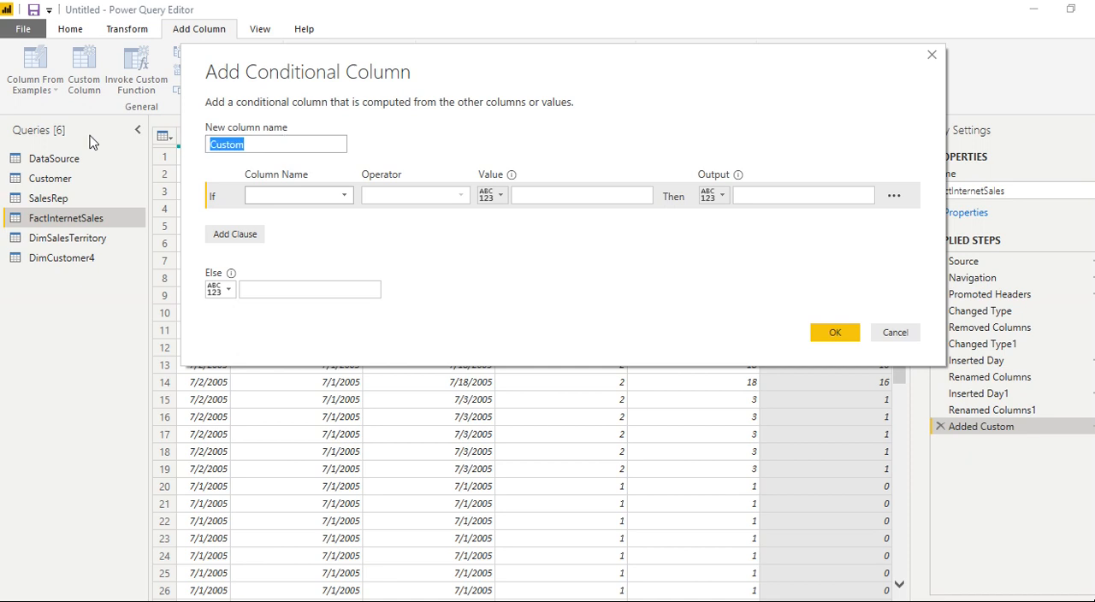
pyautogui.write('S')
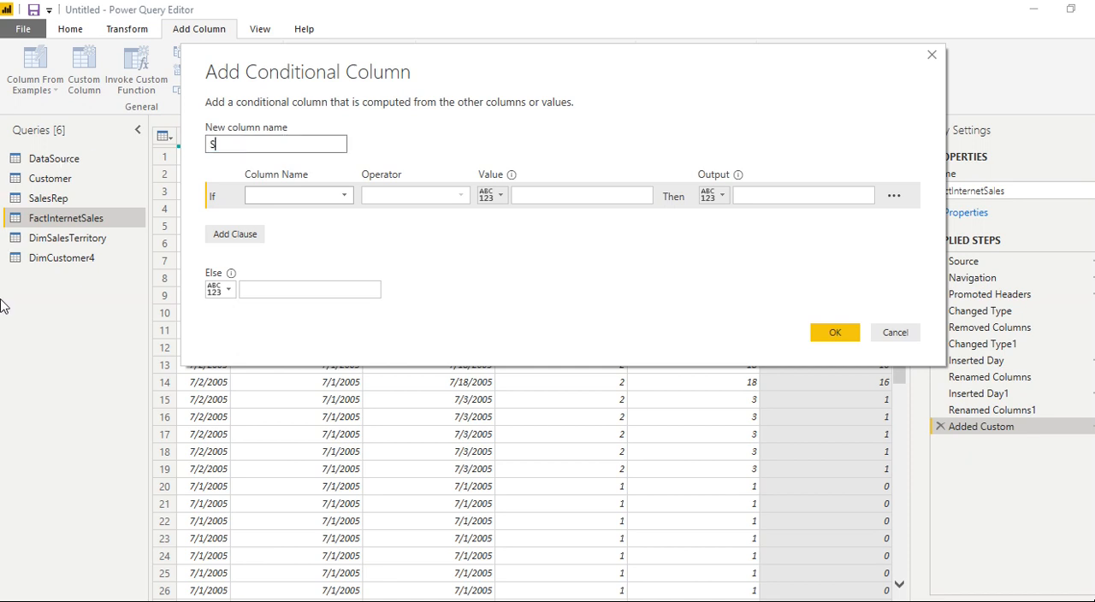
pyautogui.write('hipping Status')
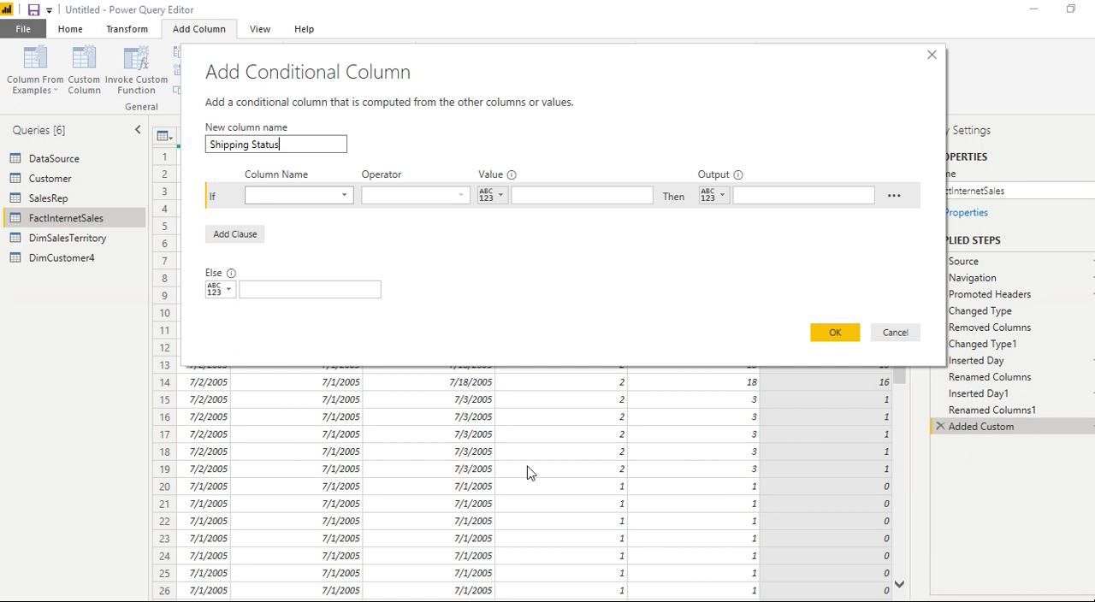
# - Set the first clause's condition to Shipping Margin is less than or equal to 2
pyautogui.click(334, 197)
pyautogui.moveTo(379, 276); pyautogui.dragTo(378, 456)
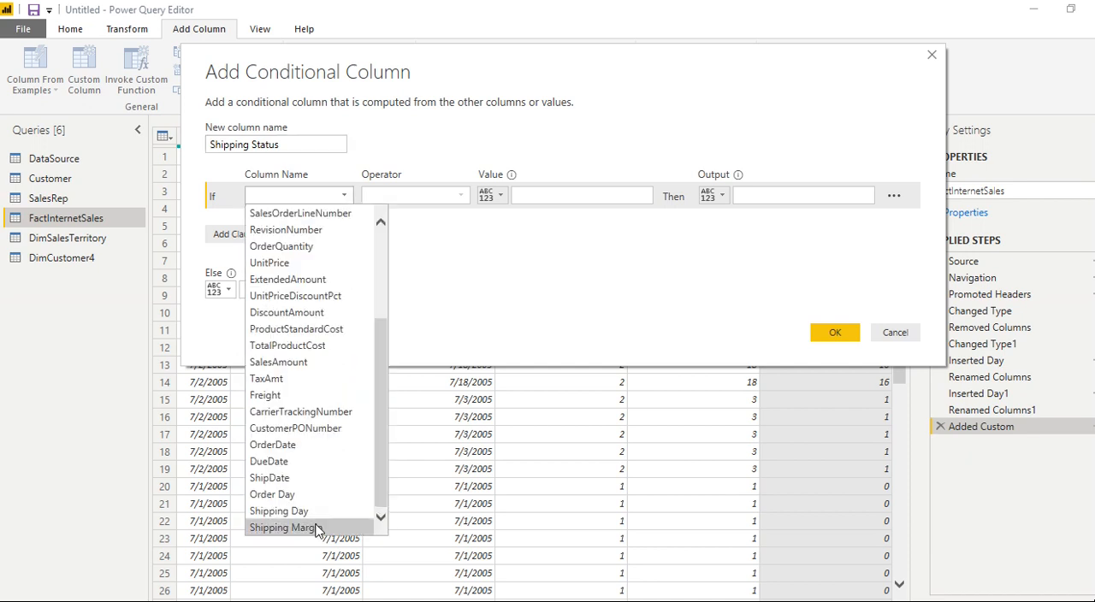
pyautogui.click(282, 528)
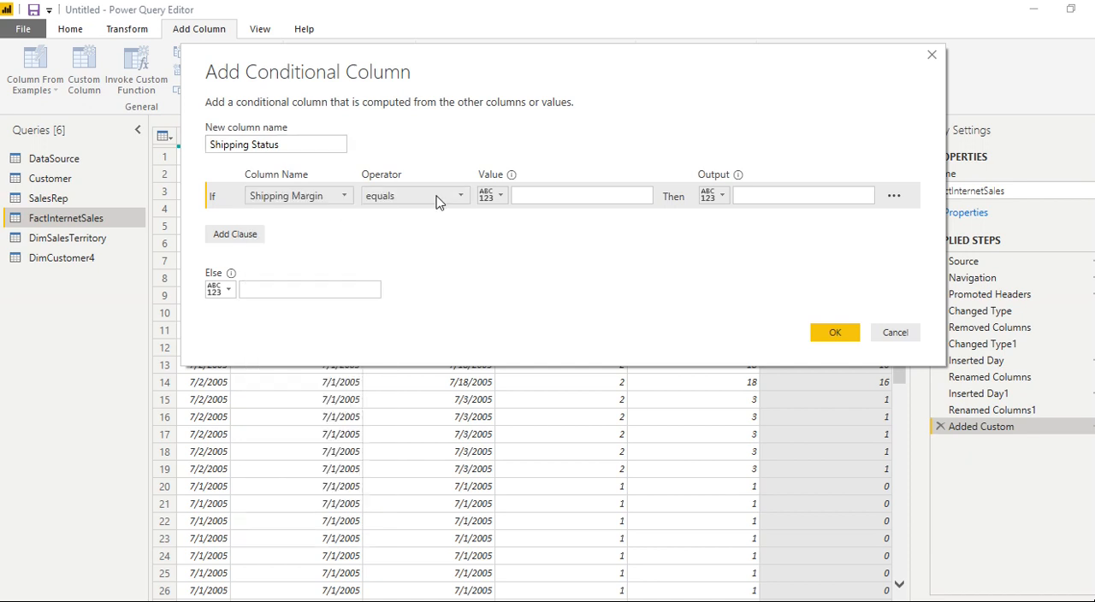
pyautogui.click(436, 200)
pyautogui.click(400, 299)
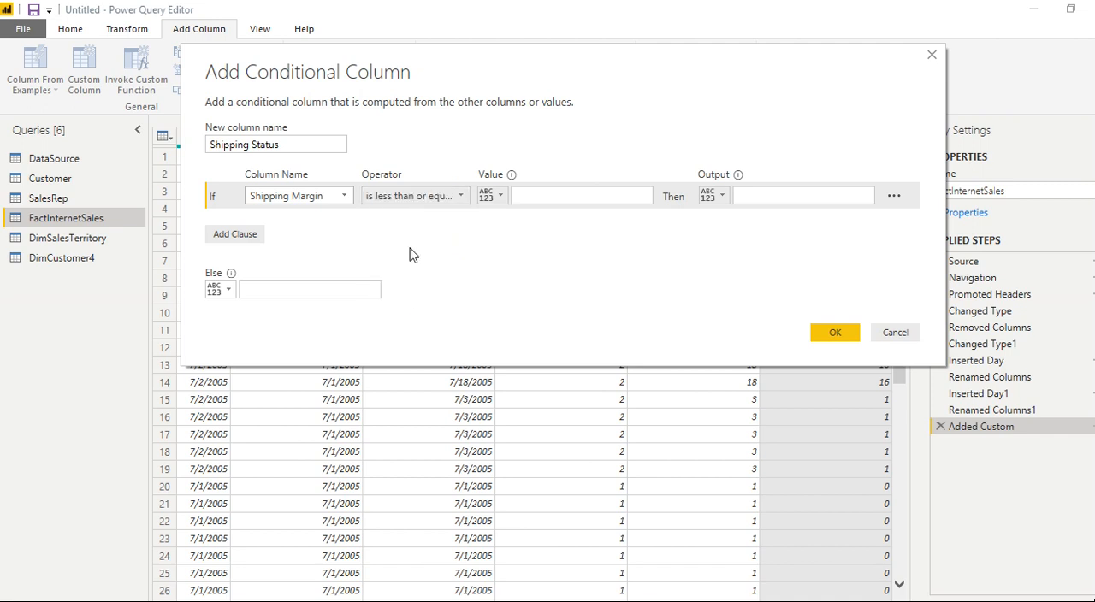
pyautogui.click(533, 196)
pyautogui.write('2')
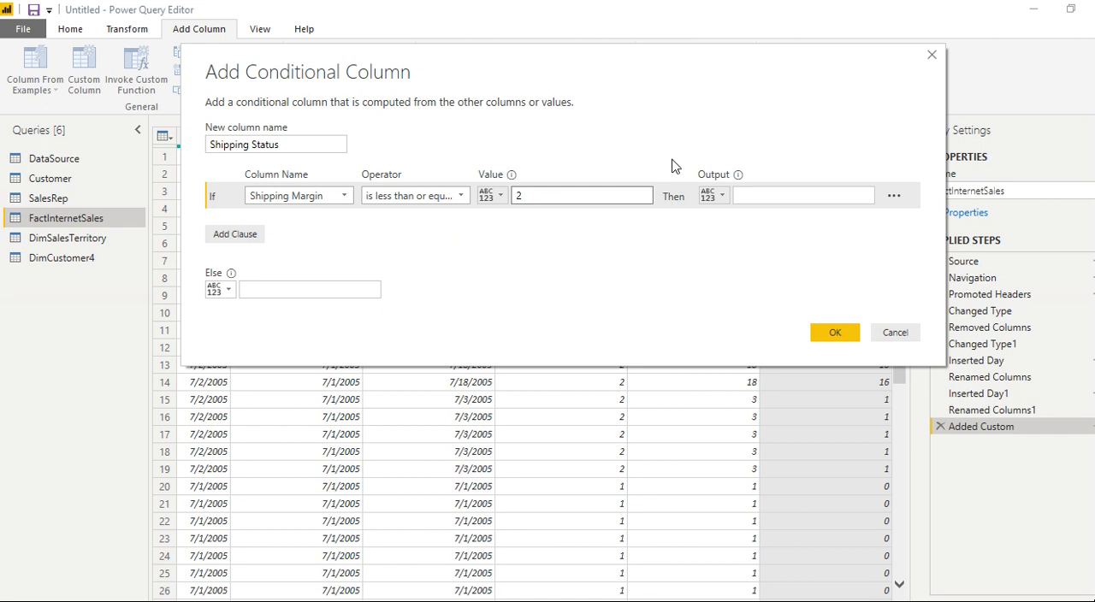
# - Set the output of the first clause to "Early Shipping"
pyautogui.click(772, 189)
pyautogui.write('Early ')
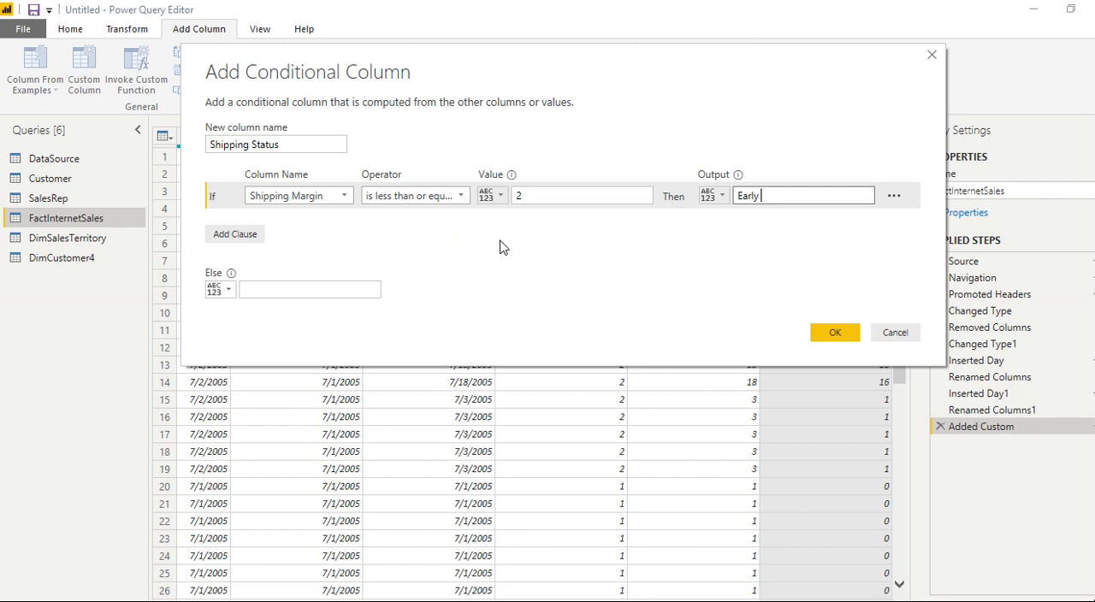
pyautogui.write('Shippoing')
pyautogui.press('BackSpace')
pyautogui.press('BackSpace')
pyautogui.press('BackSpace')
pyautogui.press('BackSpace')
pyautogui.write('ing')
# - Add a second clause with the condition Shipping Margin is less than or equal to 7
pyautogui.click(231, 238)
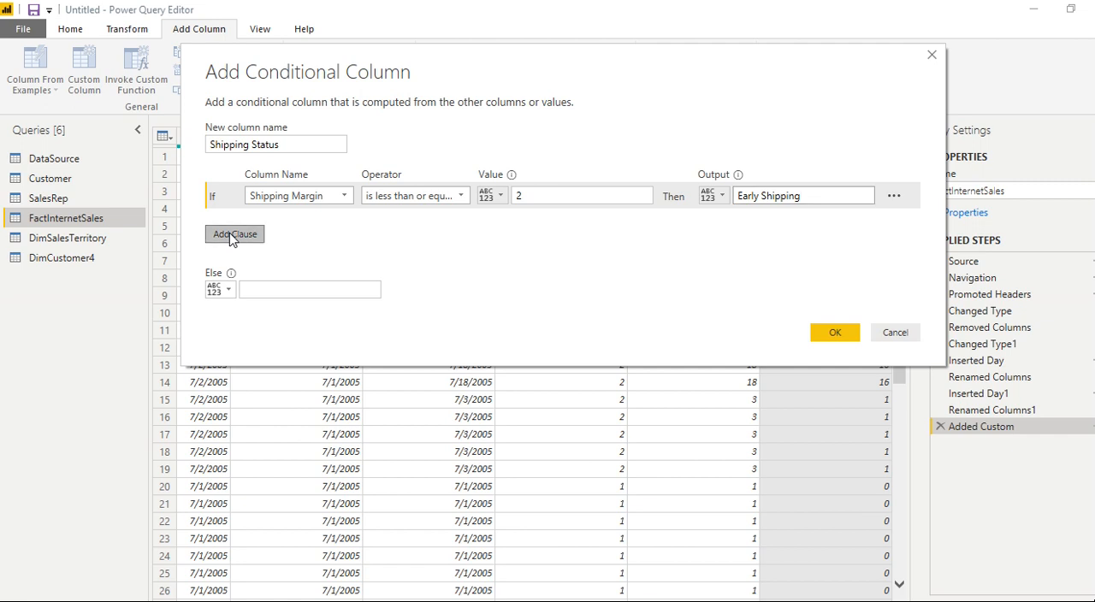
pyautogui.click(300, 224)
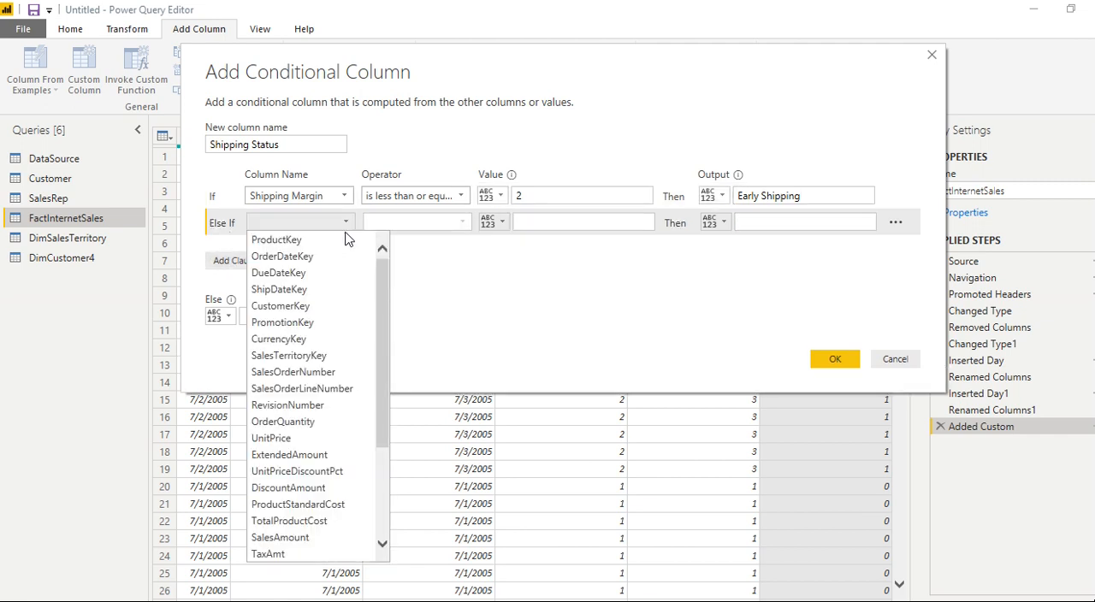
pyautogui.moveTo(384, 290); pyautogui.dragTo(352, 478)
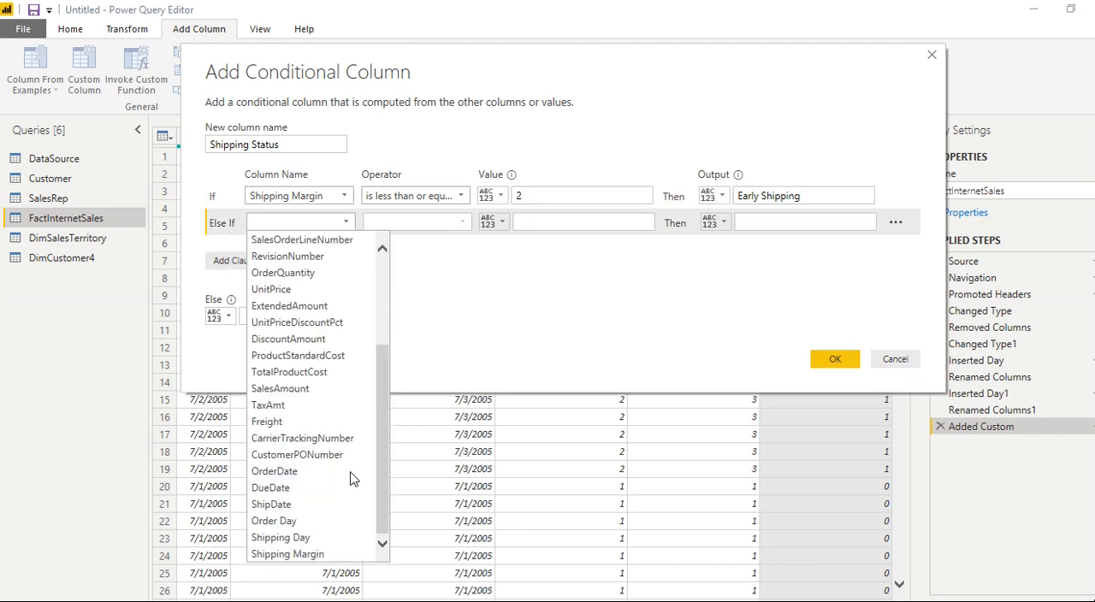
pyautogui.click(319, 554)
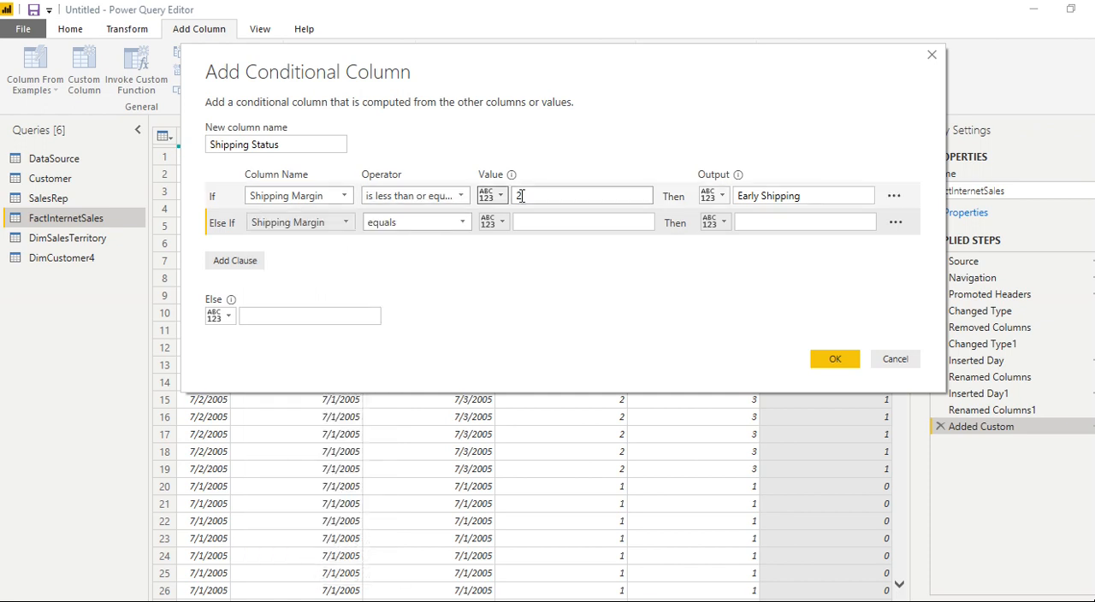
pyautogui.click(465, 224)
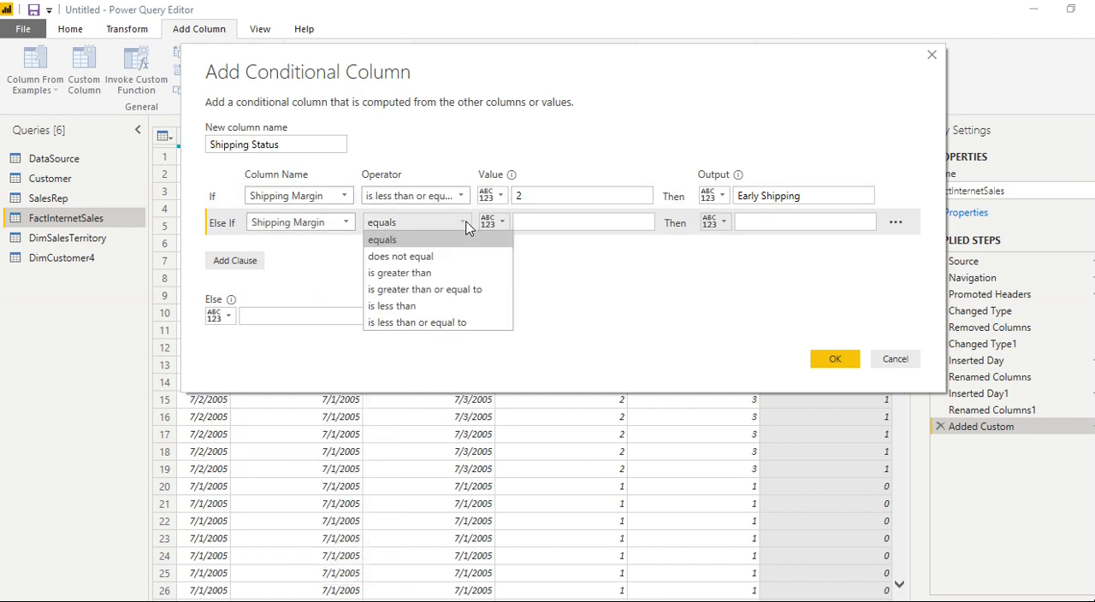
pyautogui.click(402, 323)
pyautogui.click(535, 221)
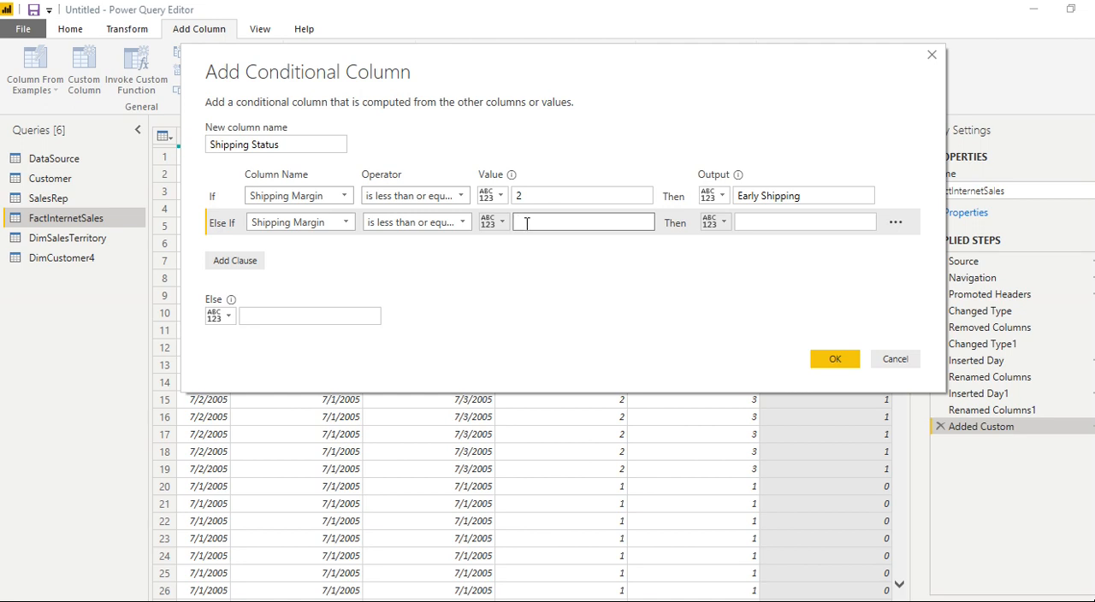
pyautogui.write('7')
# - Set the output of the second clause to "Normal Shipping"
pyautogui.click(740, 223)
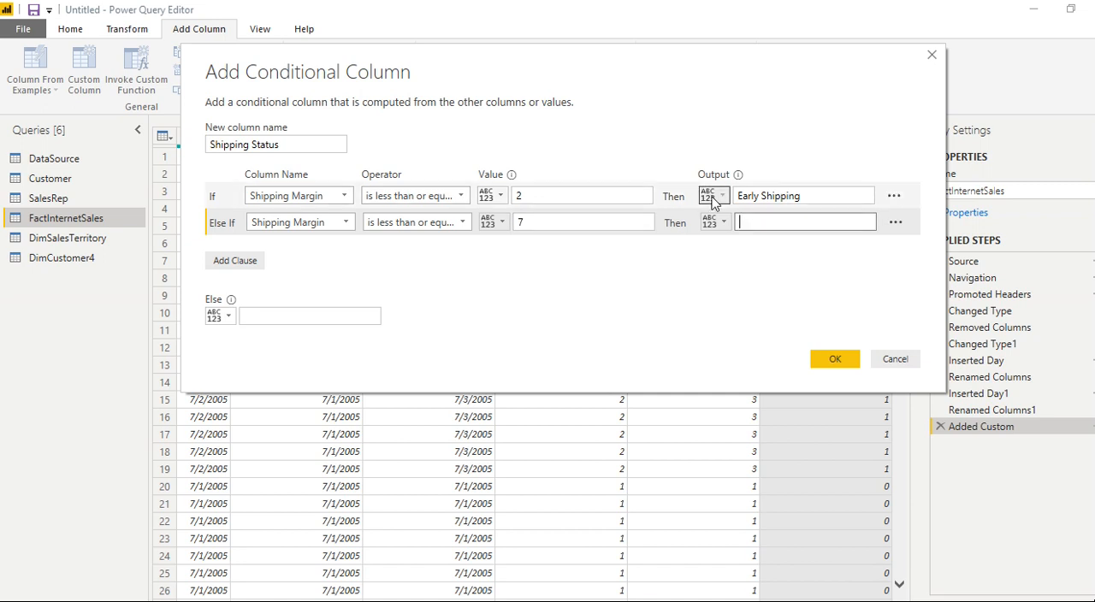
pyautogui.write('Normal Shipping')
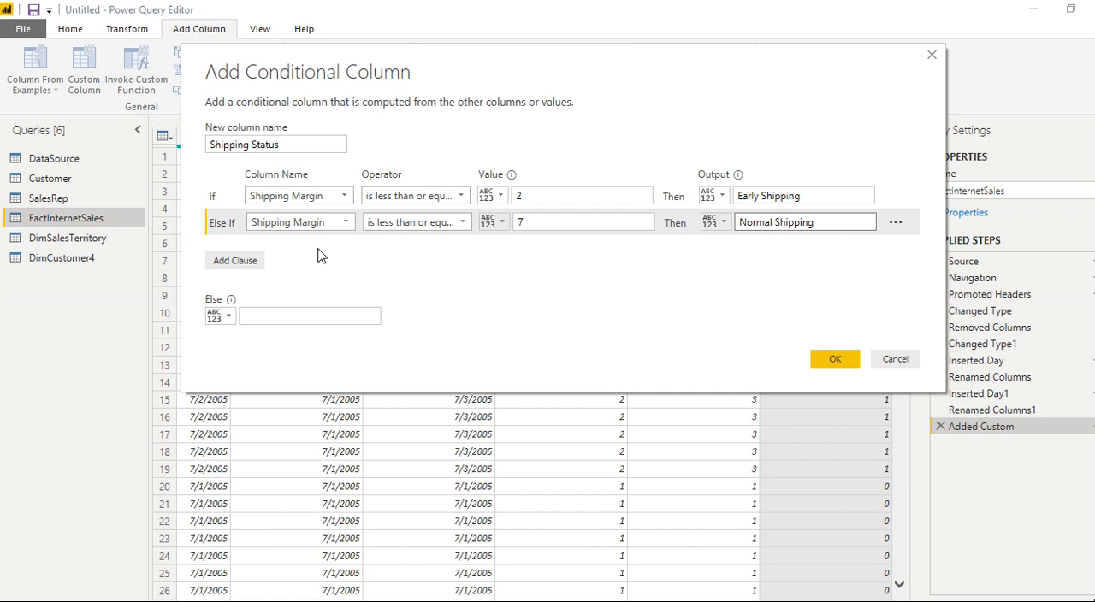
# - Add a third clause with the condition Shipping Margin is greater than 8
pyautogui.click(237, 265)
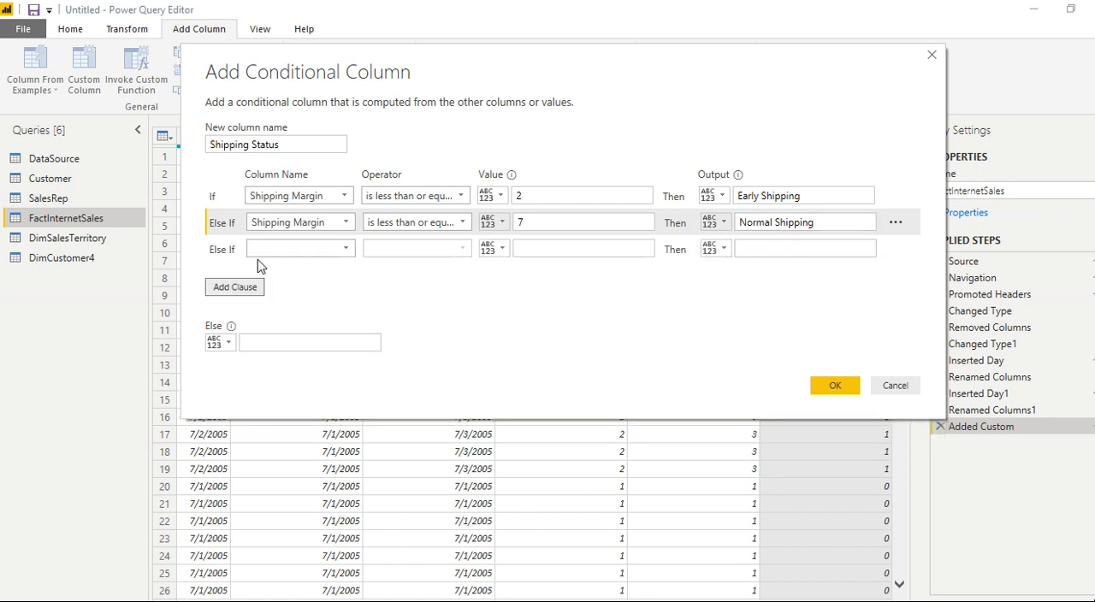
pyautogui.click(347, 249)
pyautogui.scroll(-3, 378, 418)
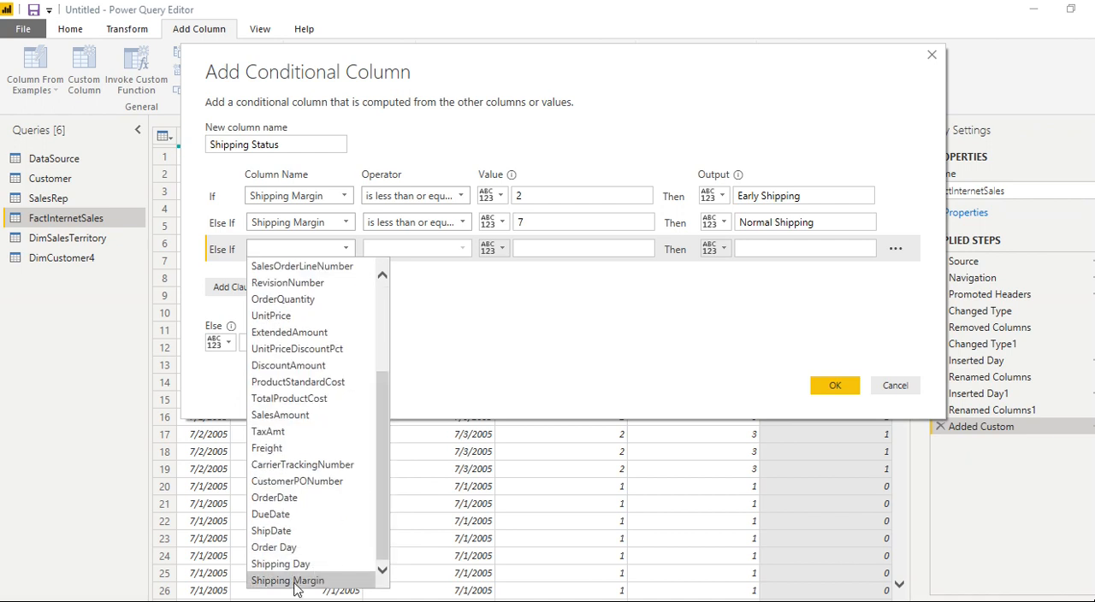
pyautogui.click(297, 580)
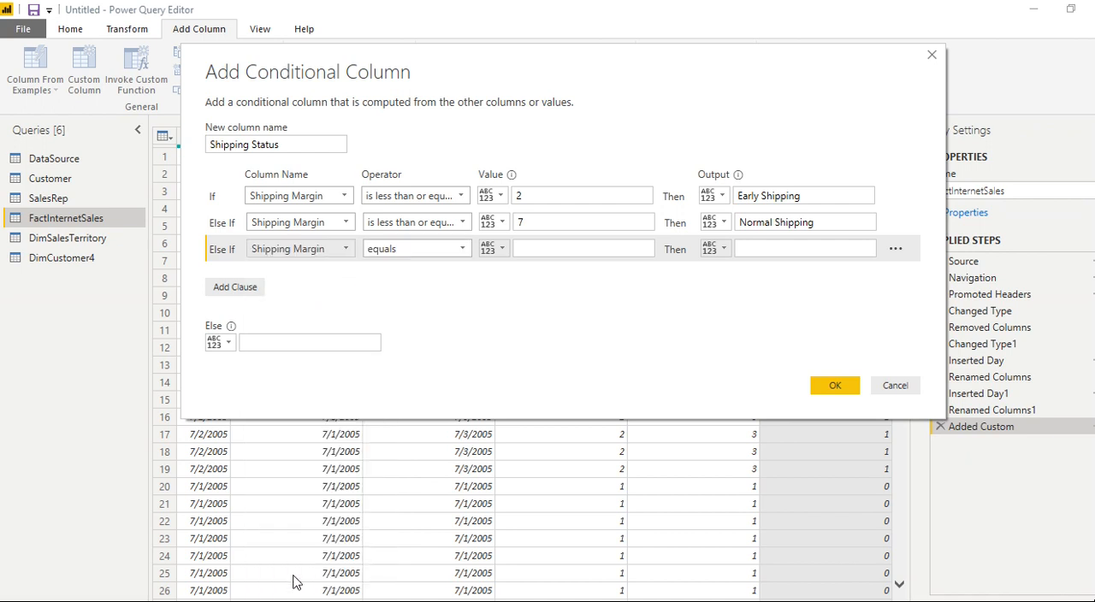
pyautogui.click(455, 249)
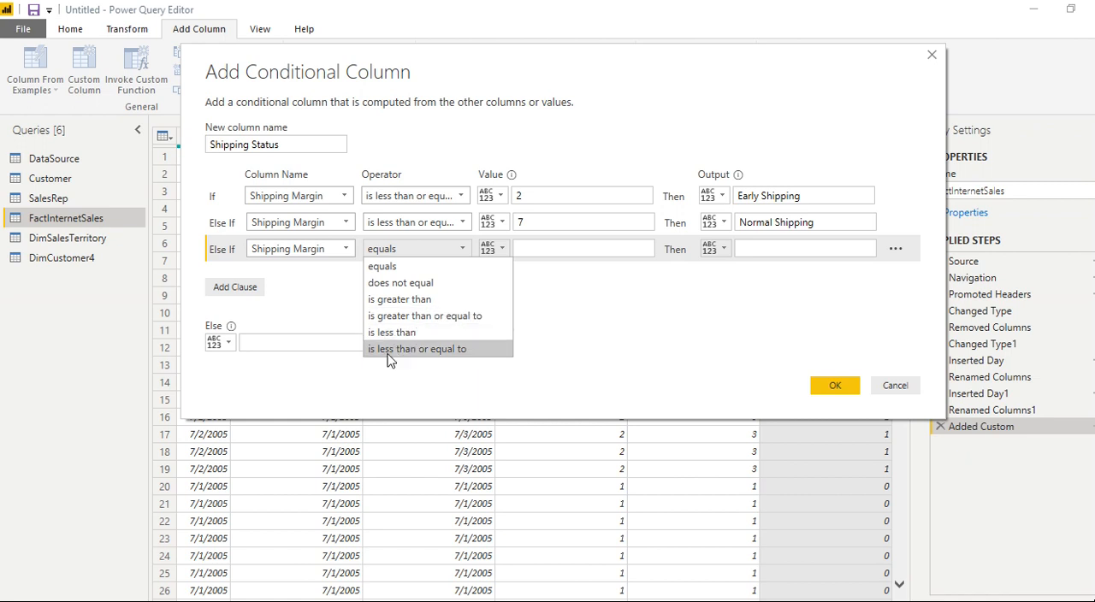
pyautogui.click(382, 301)
pyautogui.click(544, 248)
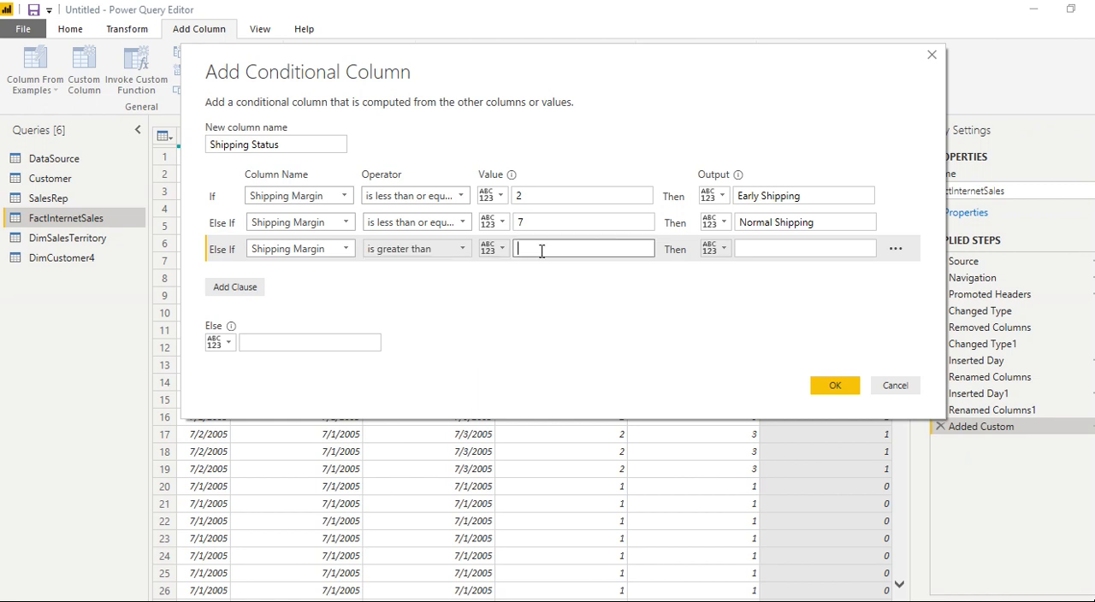
pyautogui.write('8')
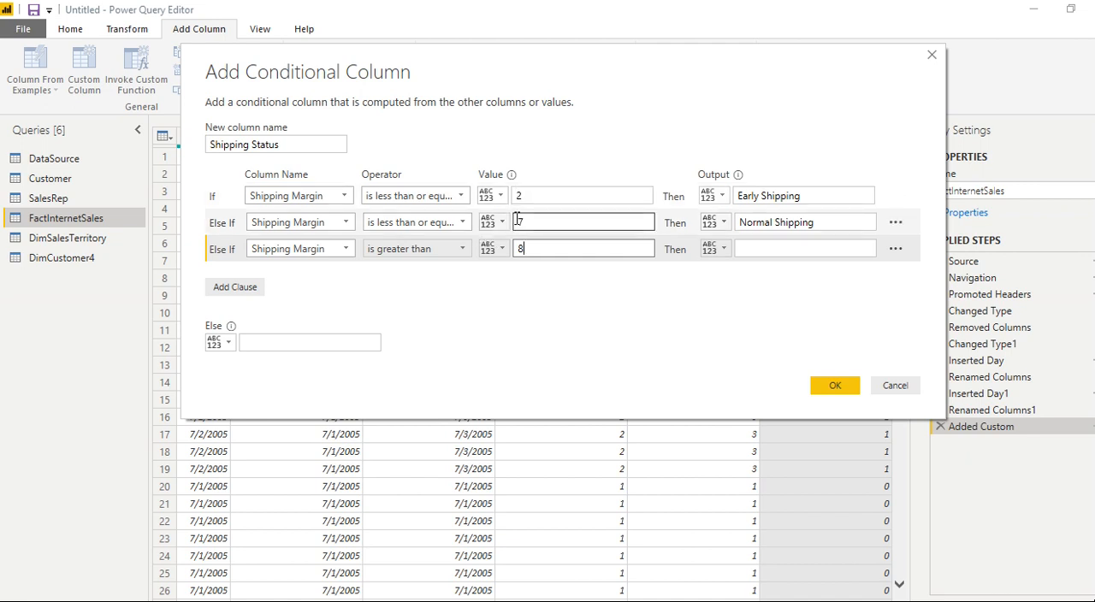
# - Set the output of the third clause to "Late Shipping"
pyautogui.click(754, 250)
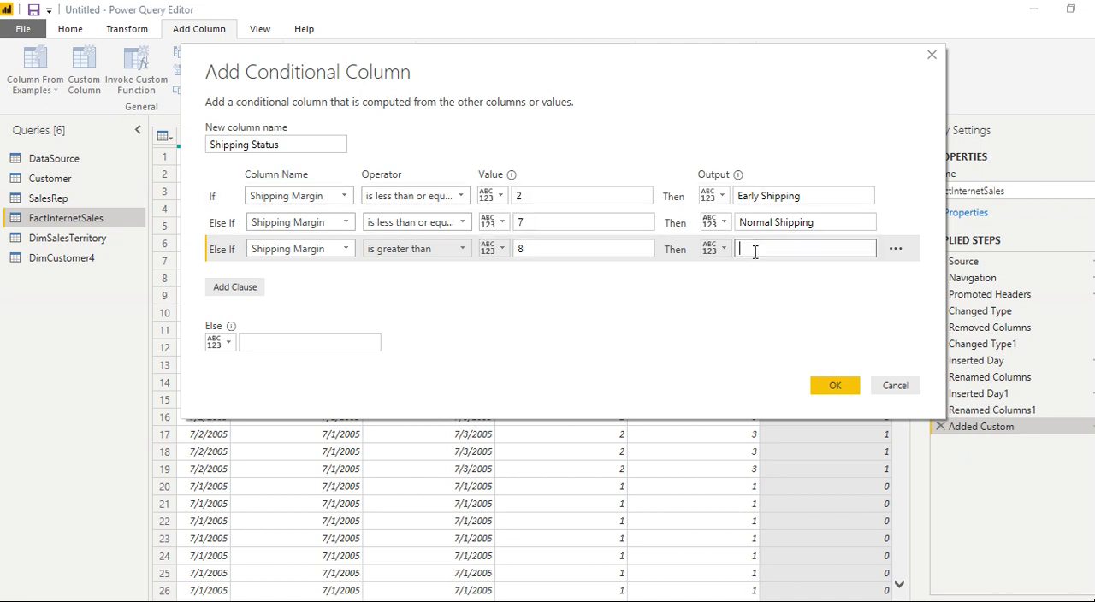
pyautogui.write('Late Shipping')
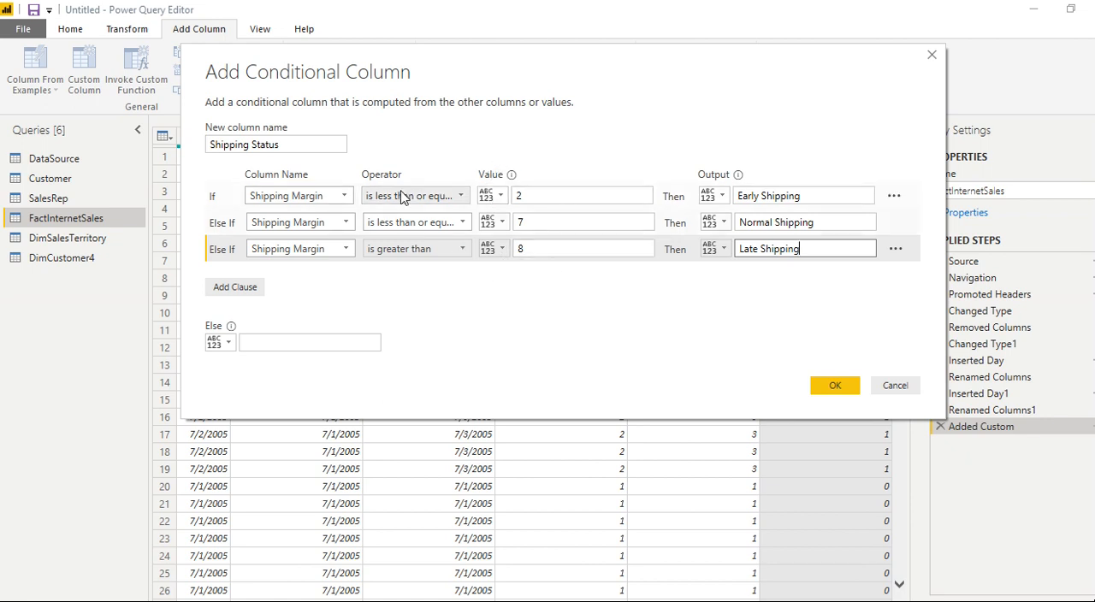
# - Review the values of the three clauses and create the Shipping Status conditional column
pyautogui.doubleClick(517, 196)
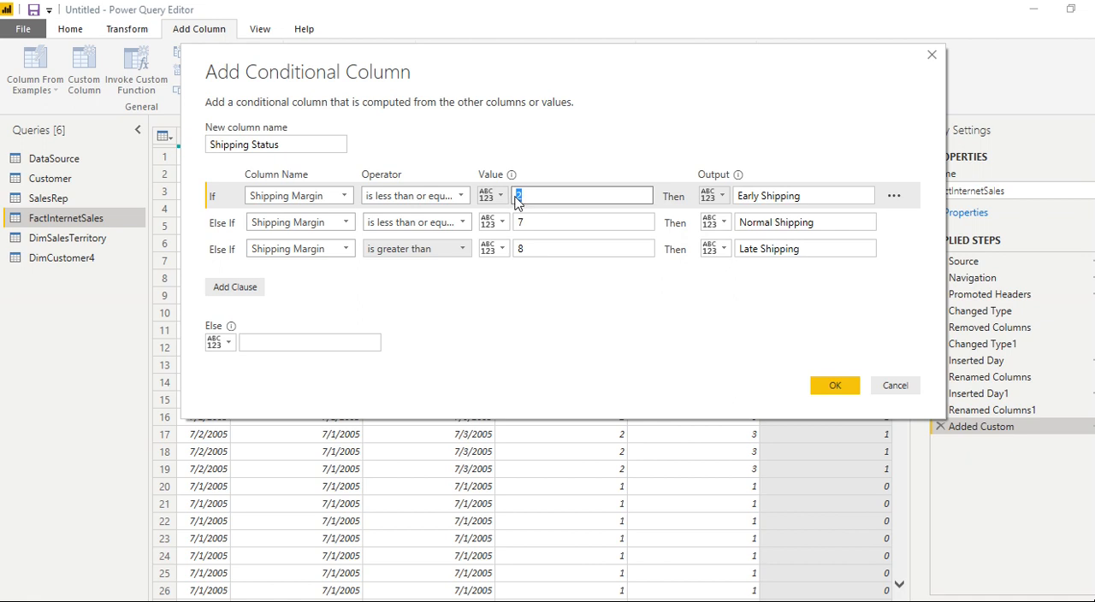
pyautogui.click(767, 196)
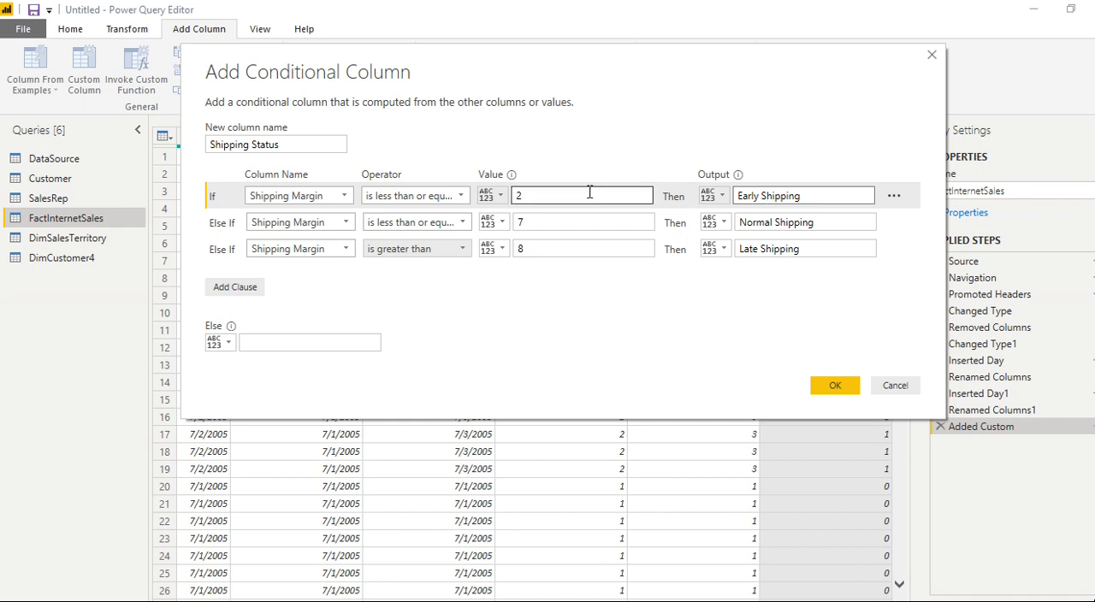
pyautogui.click(537, 223)
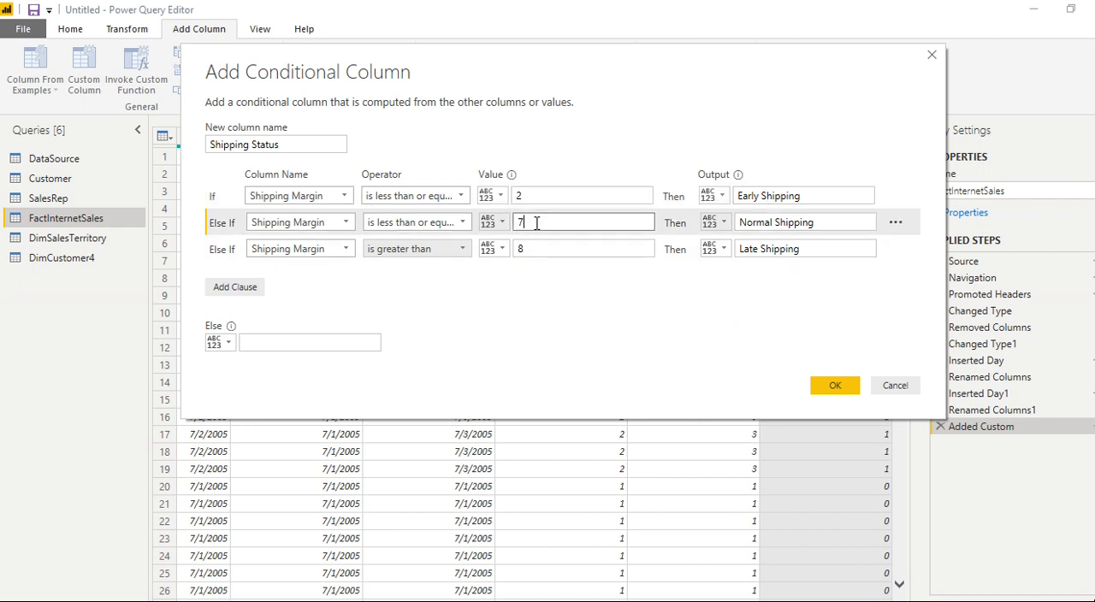
pyautogui.moveTo(537, 222); pyautogui.dragTo(517, 224)
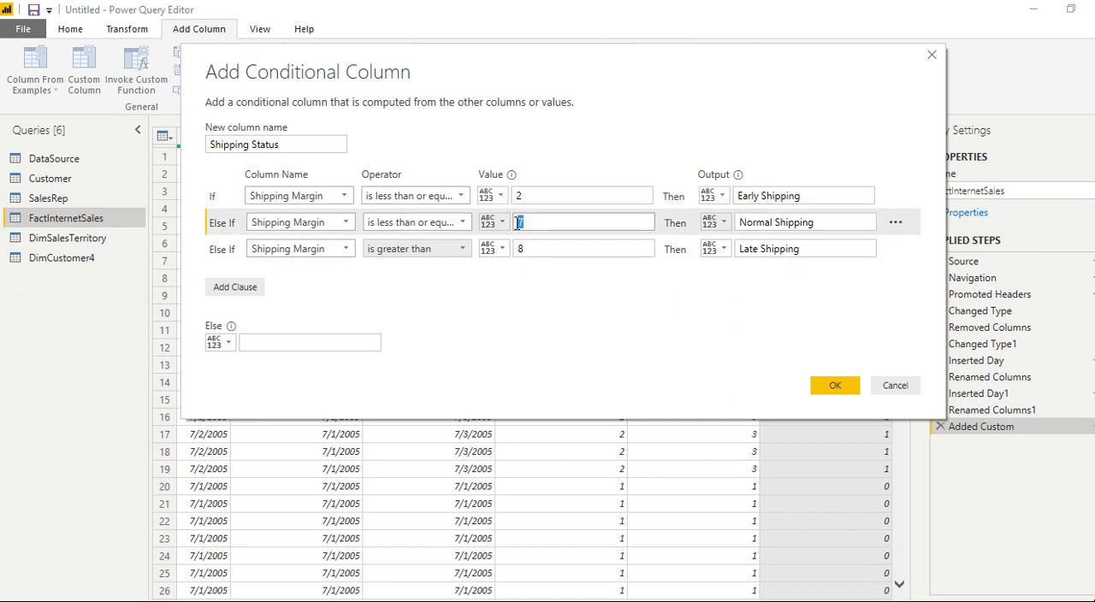
pyautogui.click(551, 249)
pyautogui.moveTo(551, 249); pyautogui.dragTo(516, 245)
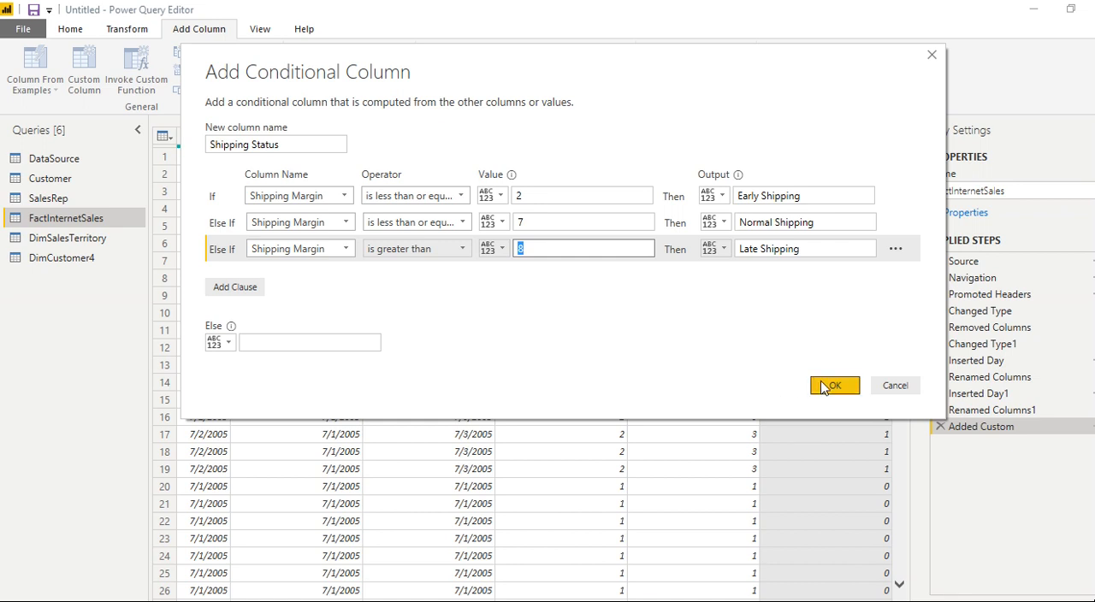
pyautogui.click(658, 316)
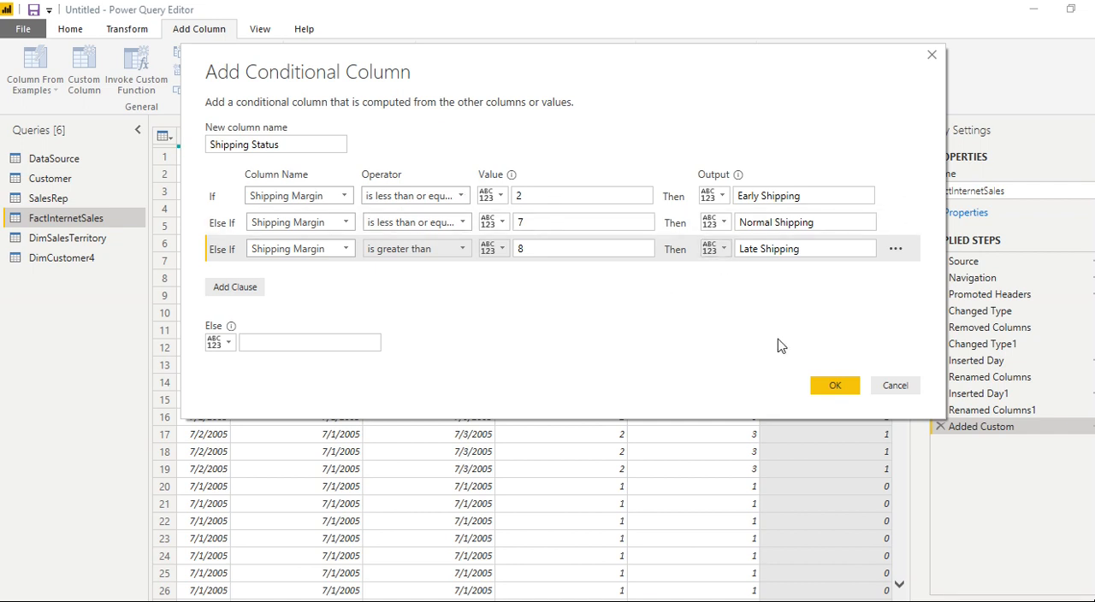
pyautogui.click(851, 391)
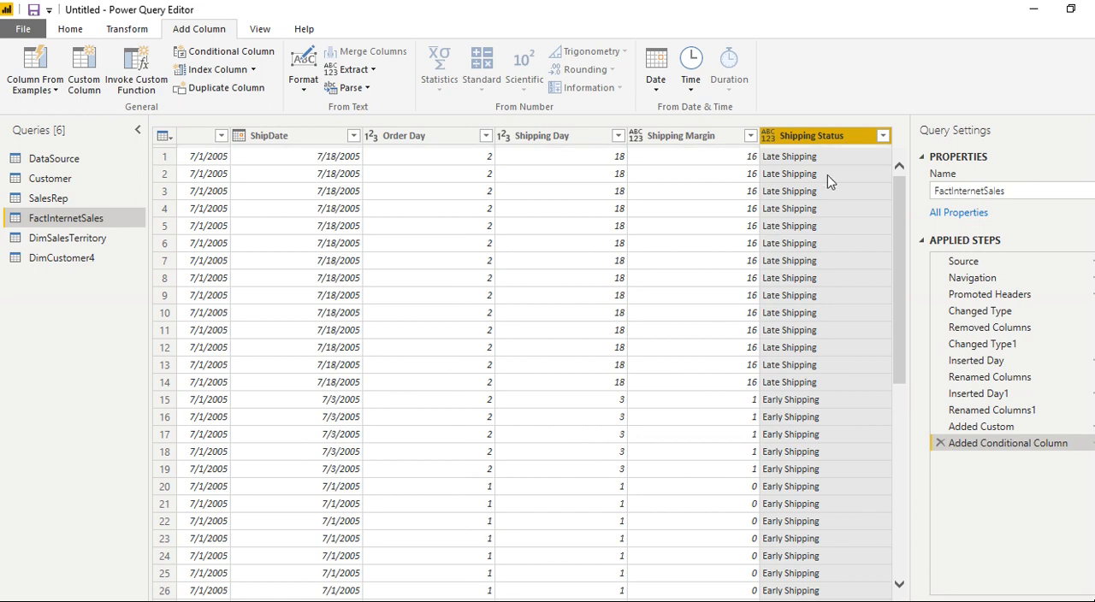
# - Check the distinct values in the Shipping Status column and examine its rows against Shipping Margin
pyautogui.click(881, 137)
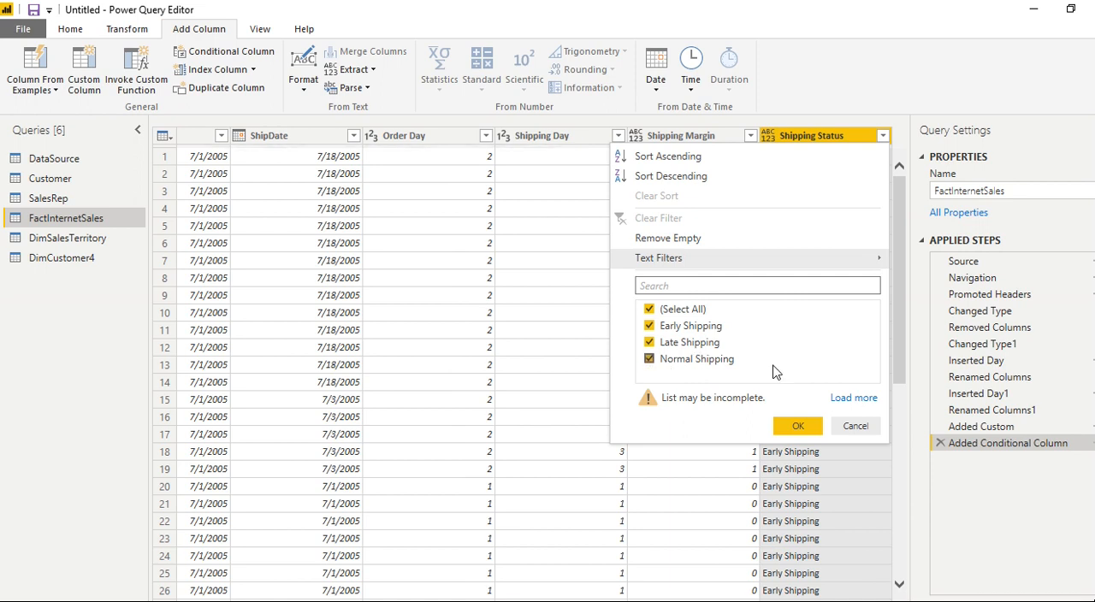
pyautogui.click(856, 426)
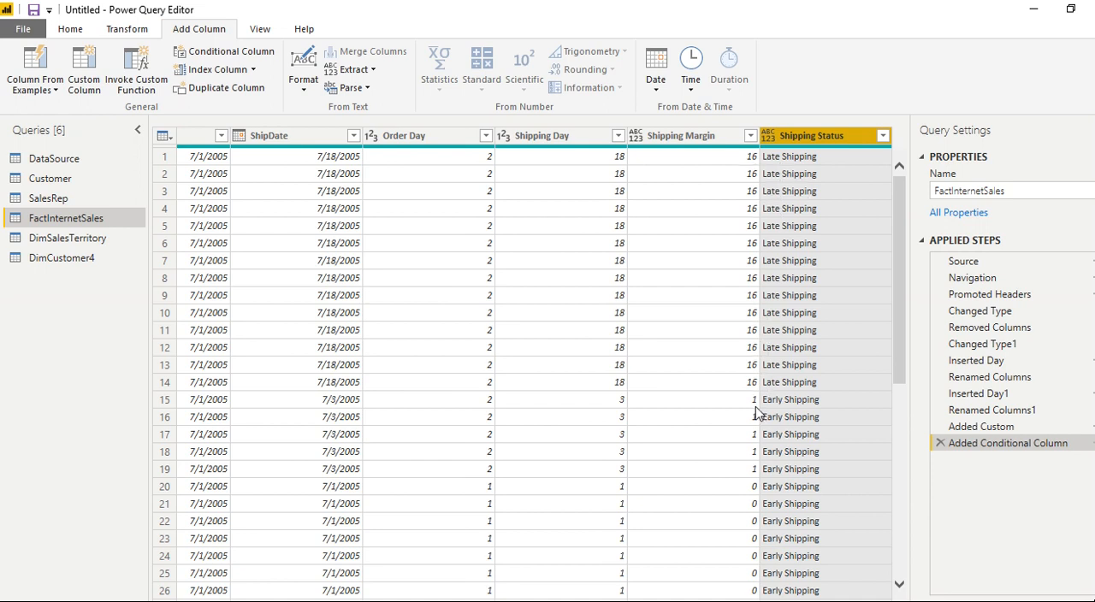
pyautogui.moveTo(901, 279); pyautogui.dragTo(897, 368)
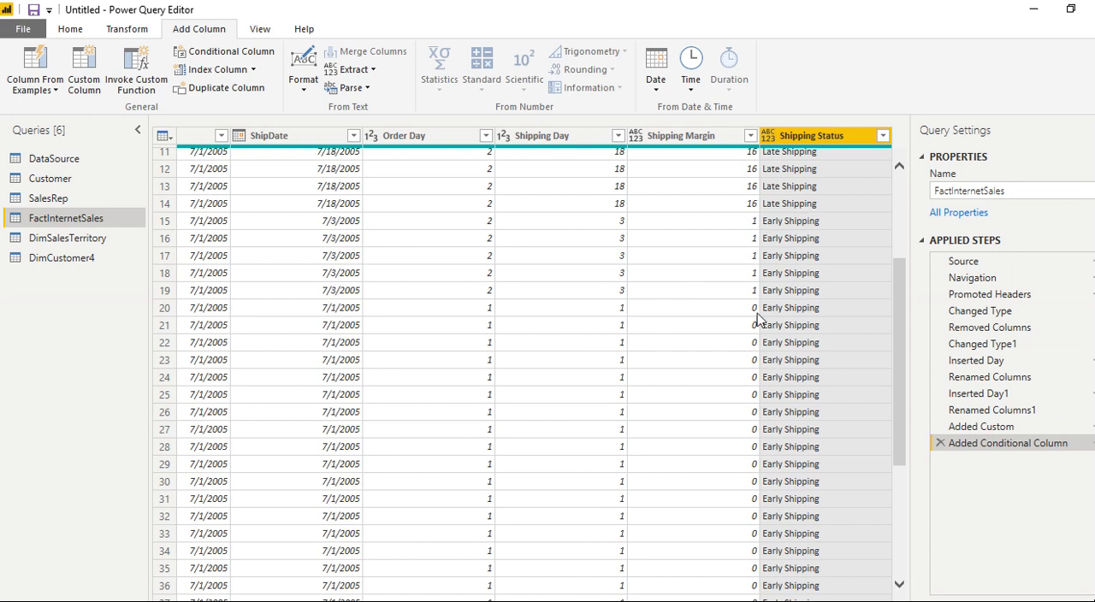
pyautogui.moveTo(897, 306); pyautogui.dragTo(890, 540)
pyautogui.scroll(-10, 764, 313)
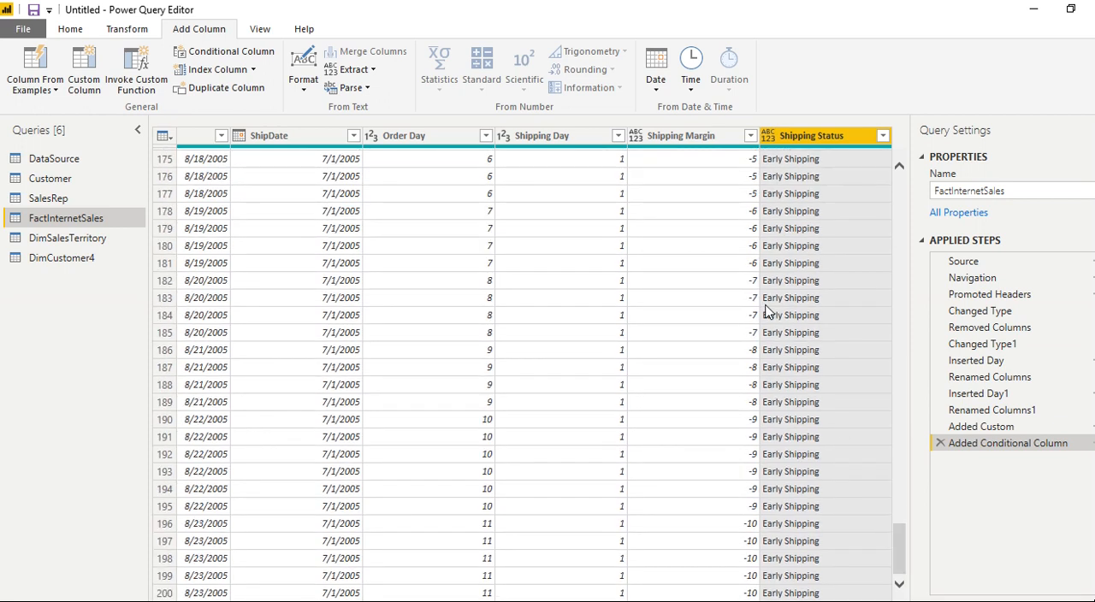
pyautogui.scroll(-5, 767, 313)
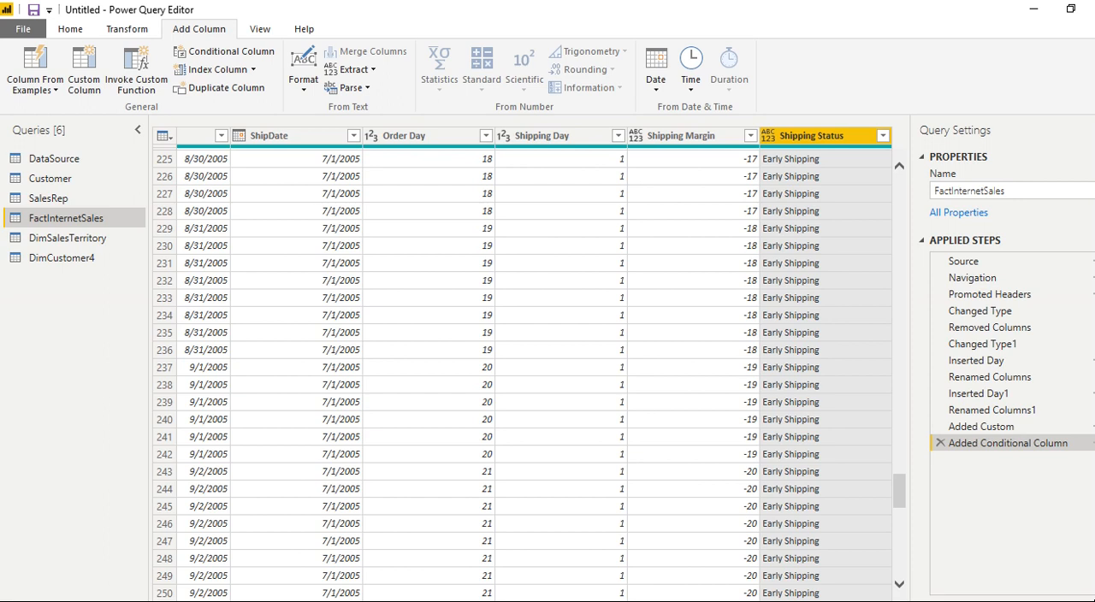
# - Inspect the distinct values of the CarrierTrackingNumber column without applying a filter
pyautogui.hscroll(-10, 716, 593)
pyautogui.hscroll(1, 727, 593)
pyautogui.hscroll(-1, 729, 592)
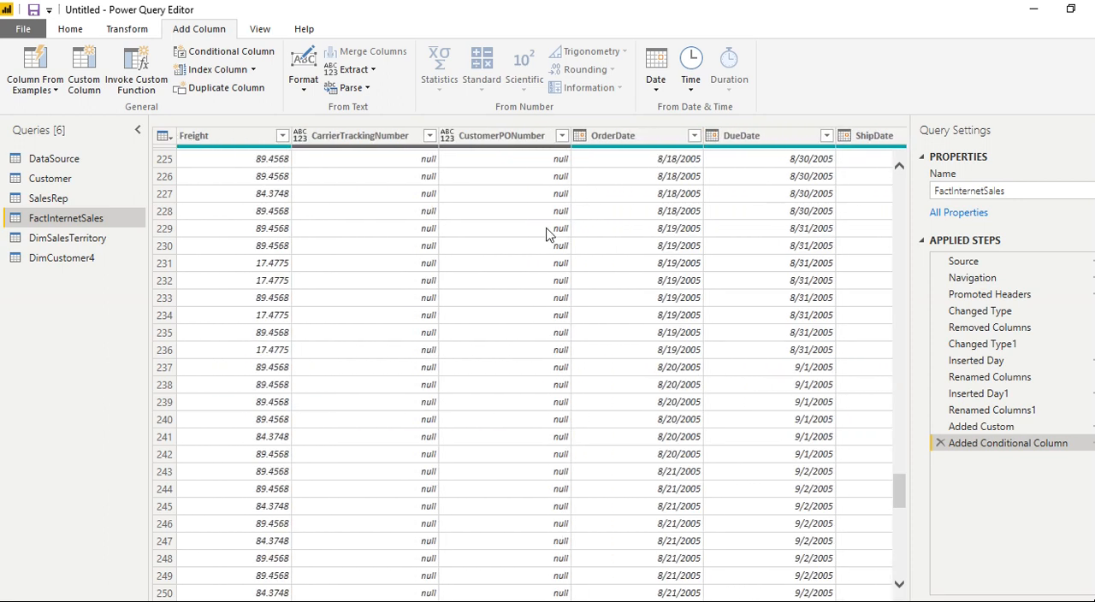
pyautogui.click(429, 137)
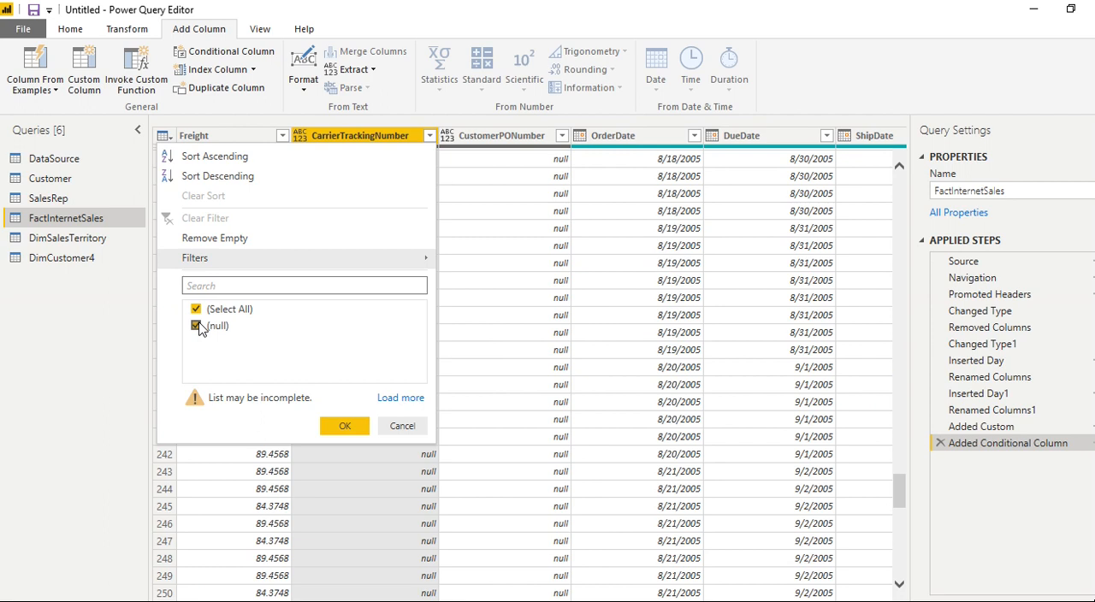
pyautogui.click(376, 138)
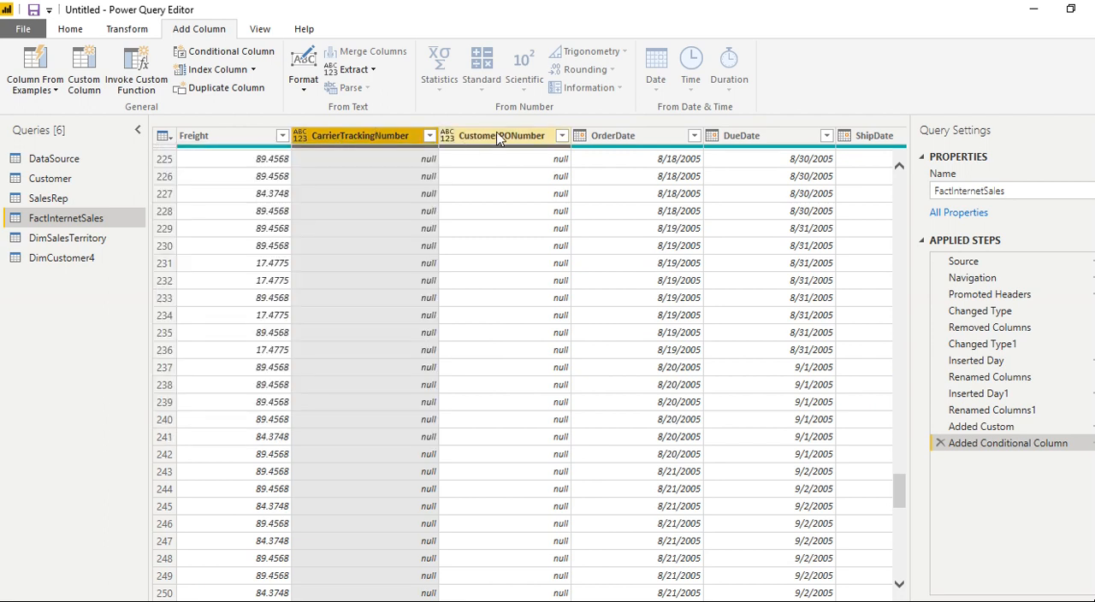
# - Remove the CarrierTrackingNumber and CustomerPONumber columns from FactInternetSales
pyautogui.keyDown('ctrl'); pyautogui.click(501, 140); pyautogui.keyUp('ctrl')
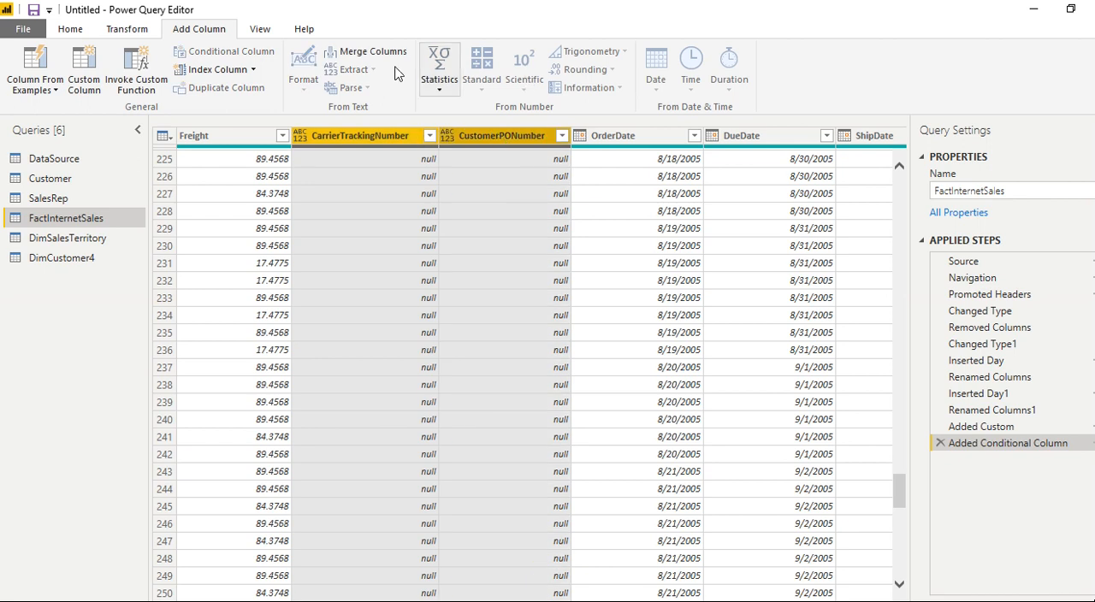
pyautogui.click(72, 30)
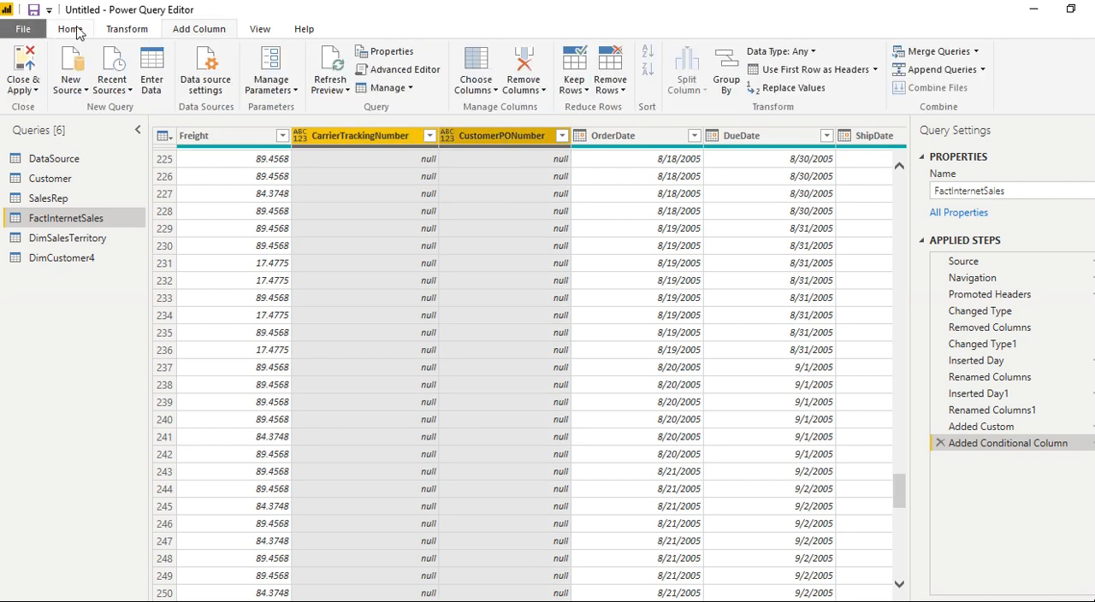
pyautogui.click(523, 70)
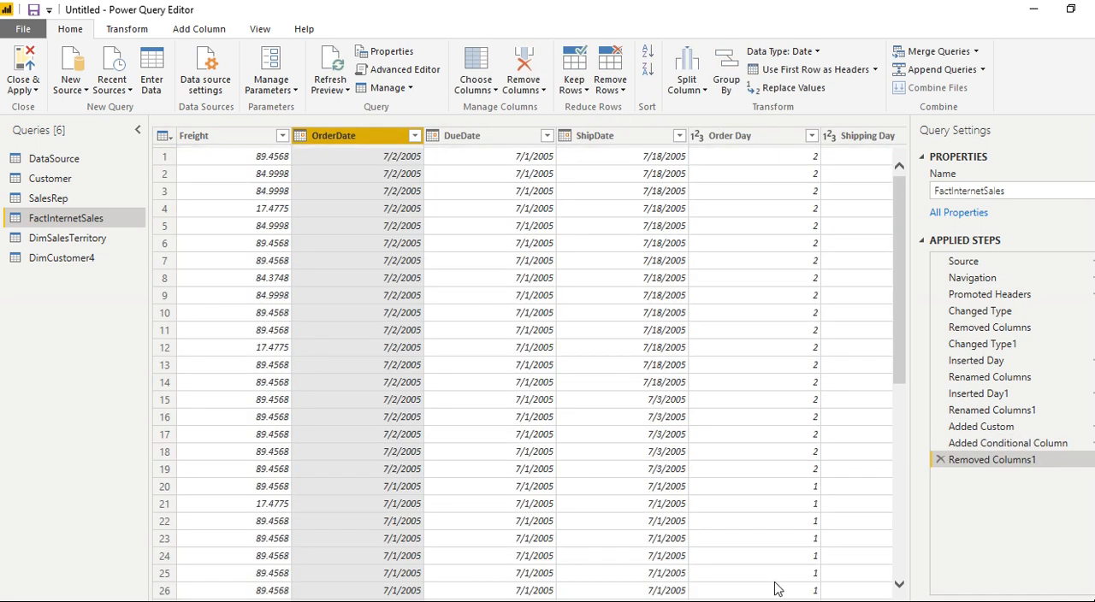
# - Examine the data types and values of the Freight, TaxAmt, SalesAmount and ProductStandardCost columns in FactInternetSales
pyautogui.hscroll(-2, 766, 599)
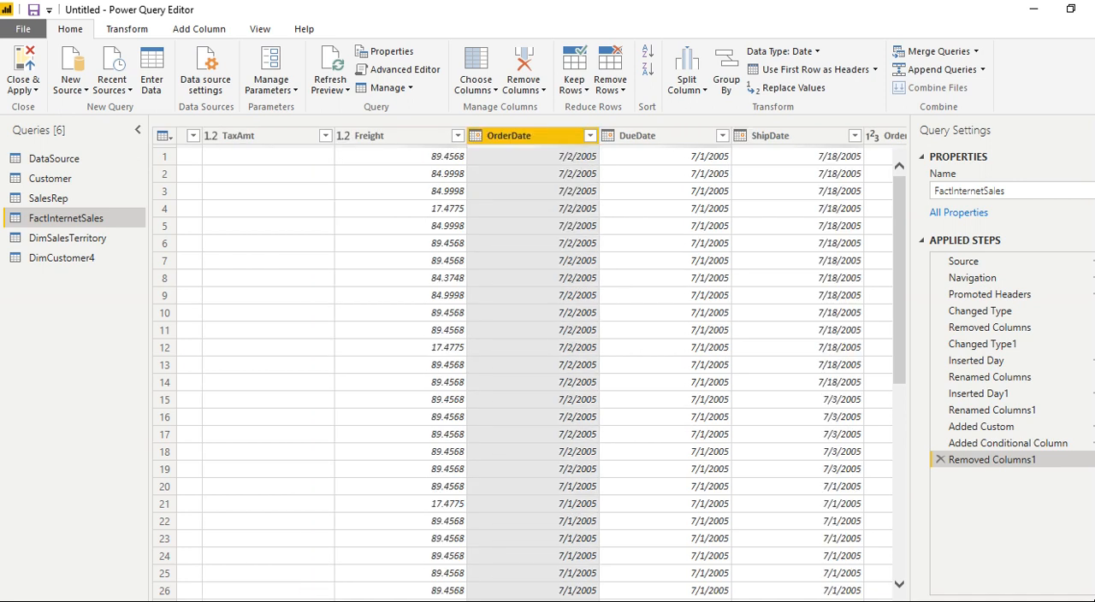
pyautogui.hscroll(-4, 640, 569)
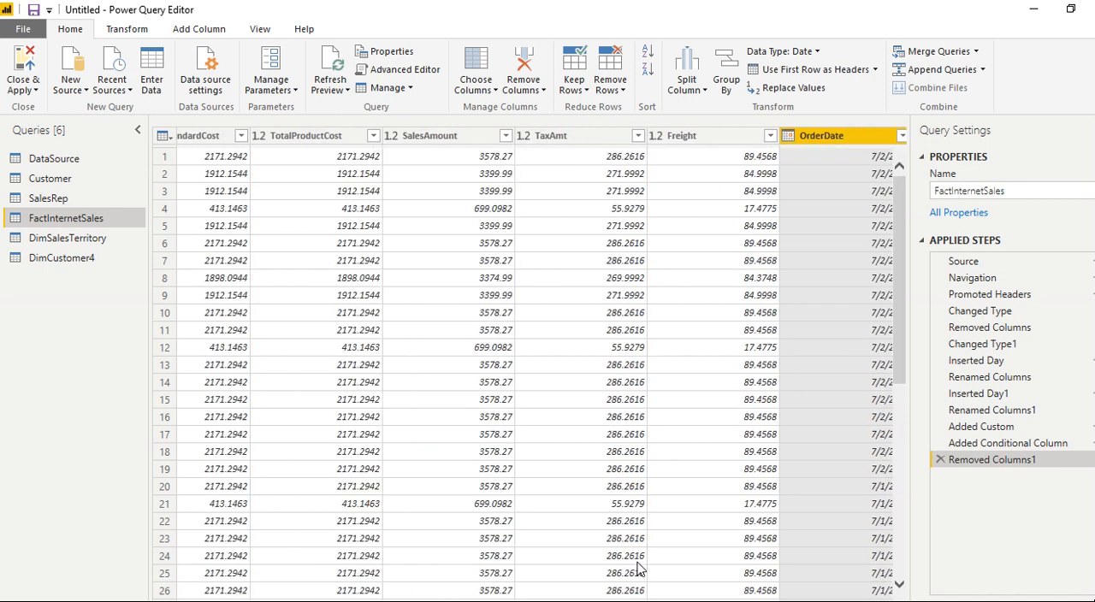
pyautogui.click(684, 140)
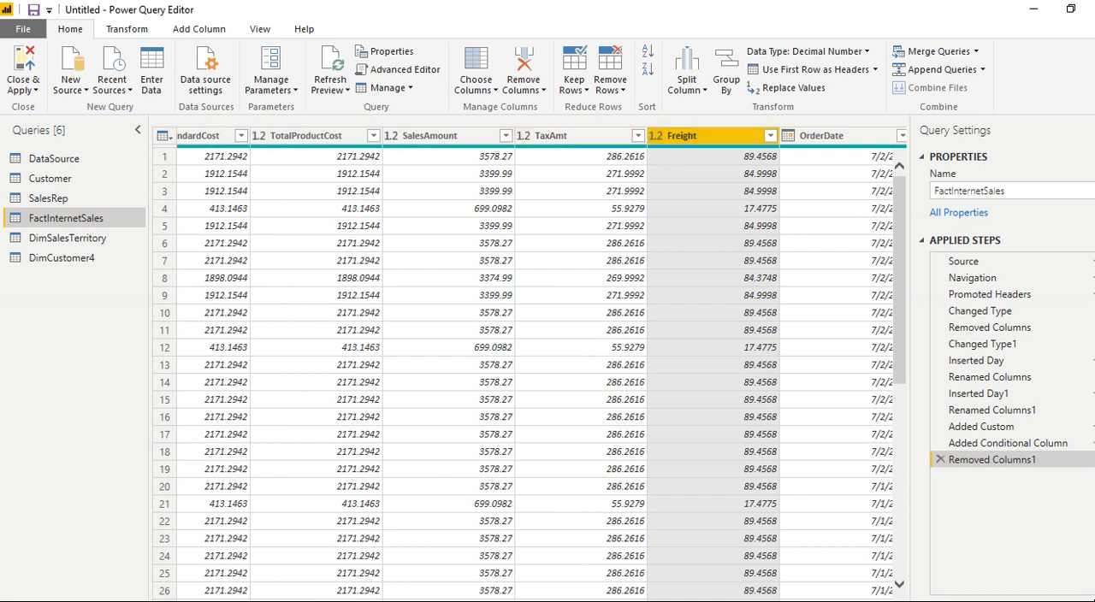
pyautogui.hscroll(-2, 541, 368)
pyautogui.hscroll(-4, 610, 590)
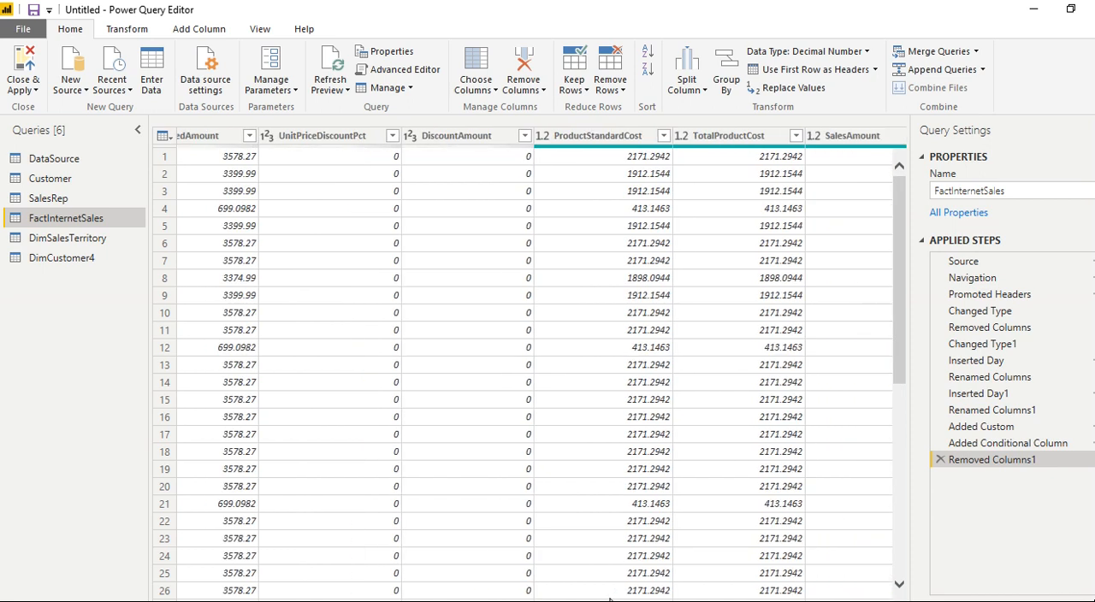
pyautogui.hscroll(8, 610, 590)
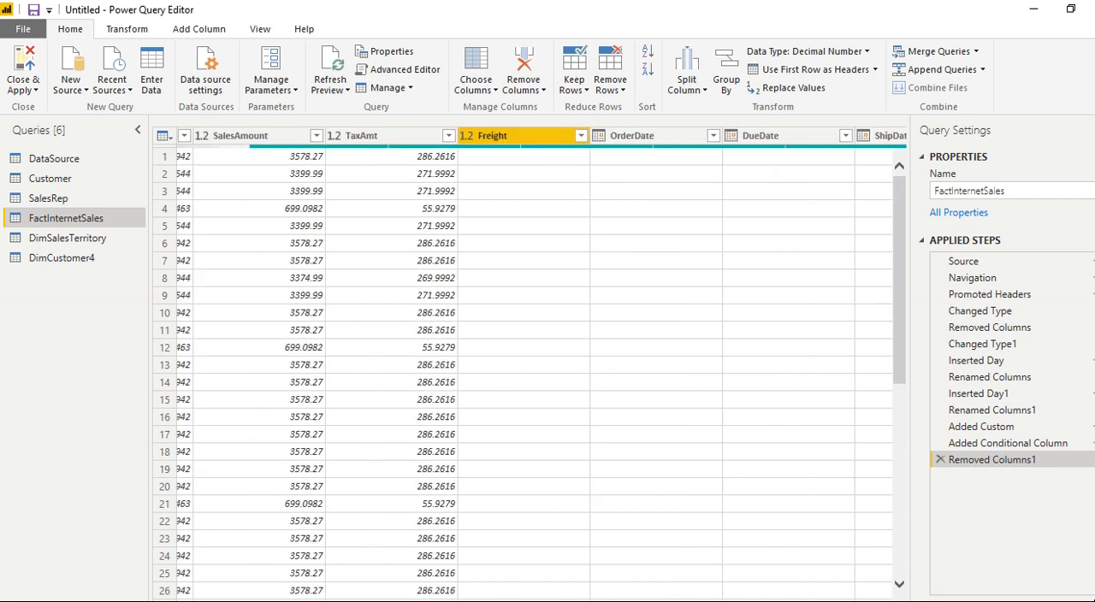
pyautogui.hscroll(-5, 540, 368)
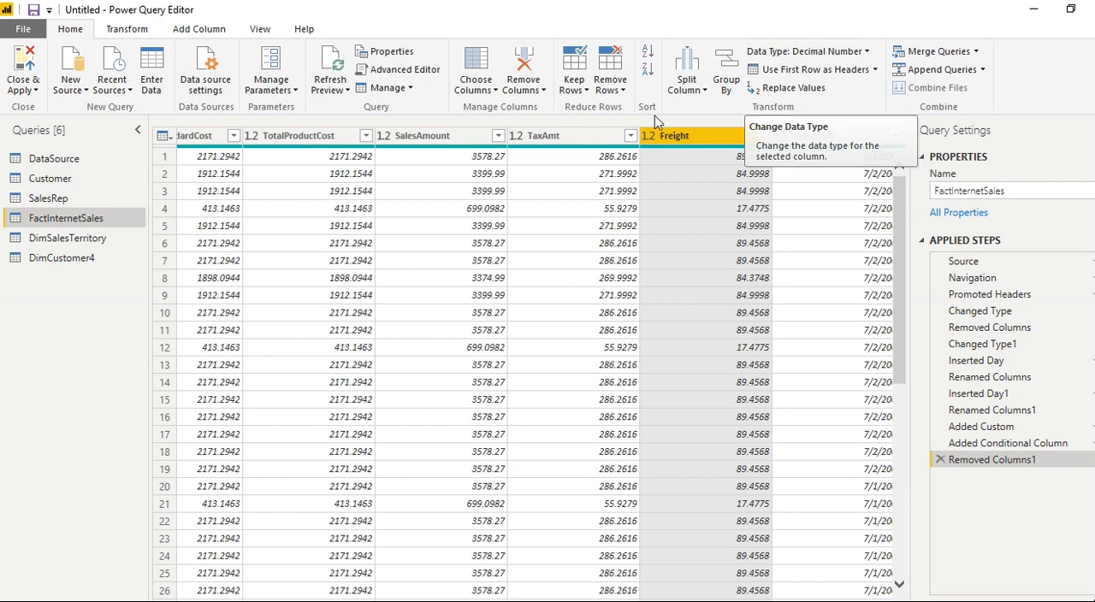
pyautogui.click(598, 138)
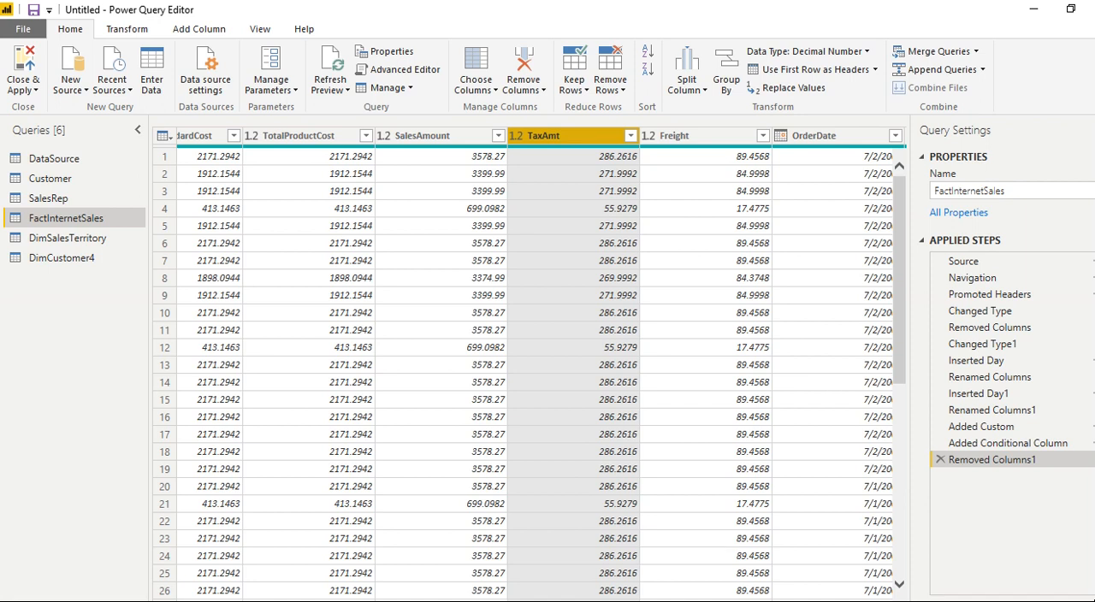
pyautogui.hscroll(-5, 772, 187)
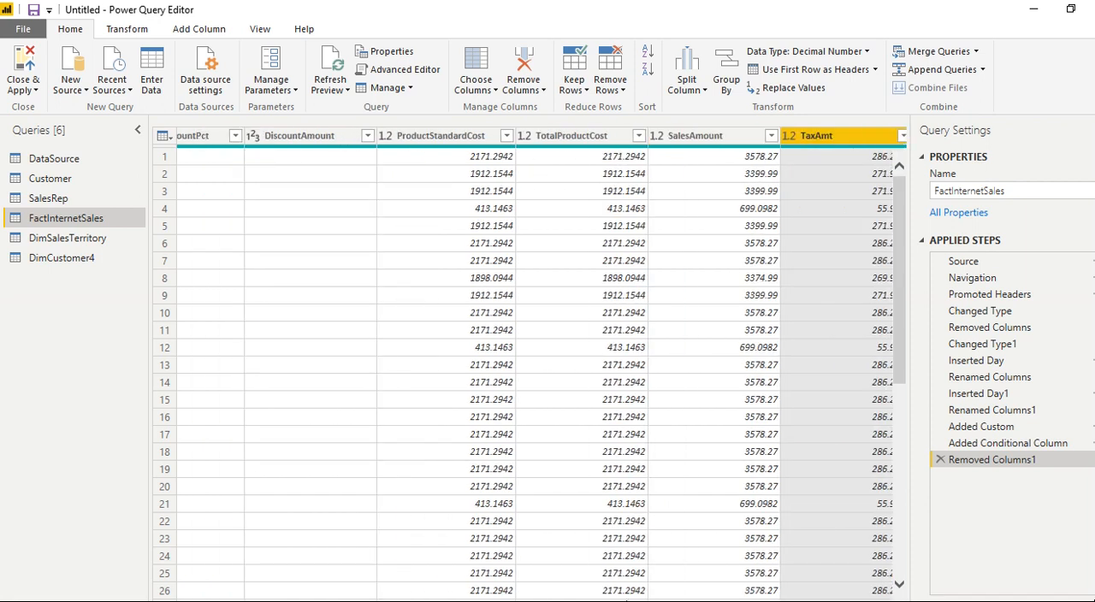
pyautogui.click(688, 137)
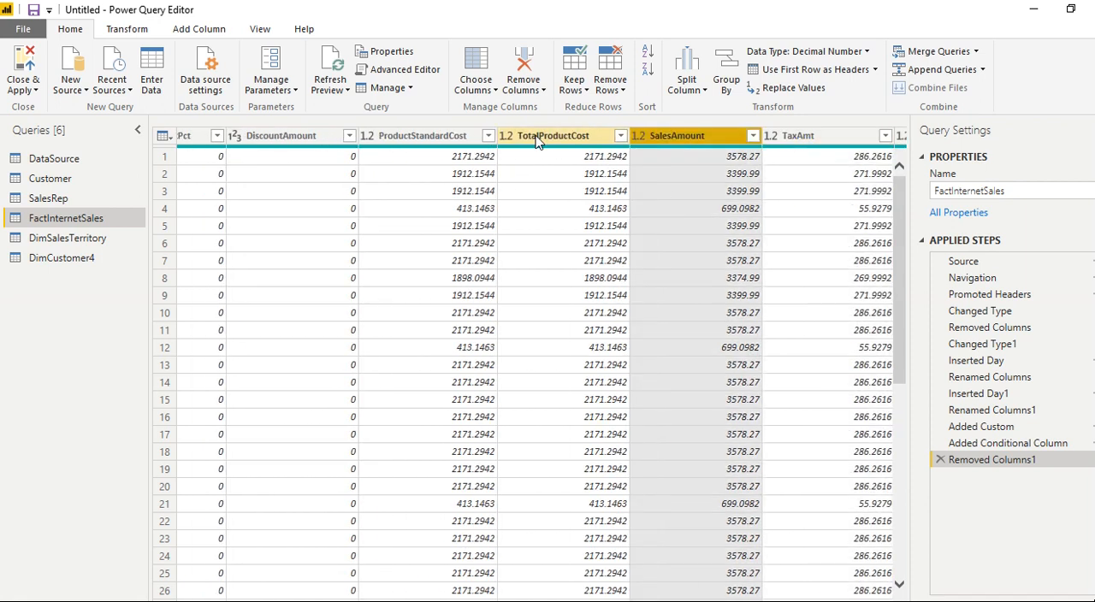
pyautogui.click(413, 138)
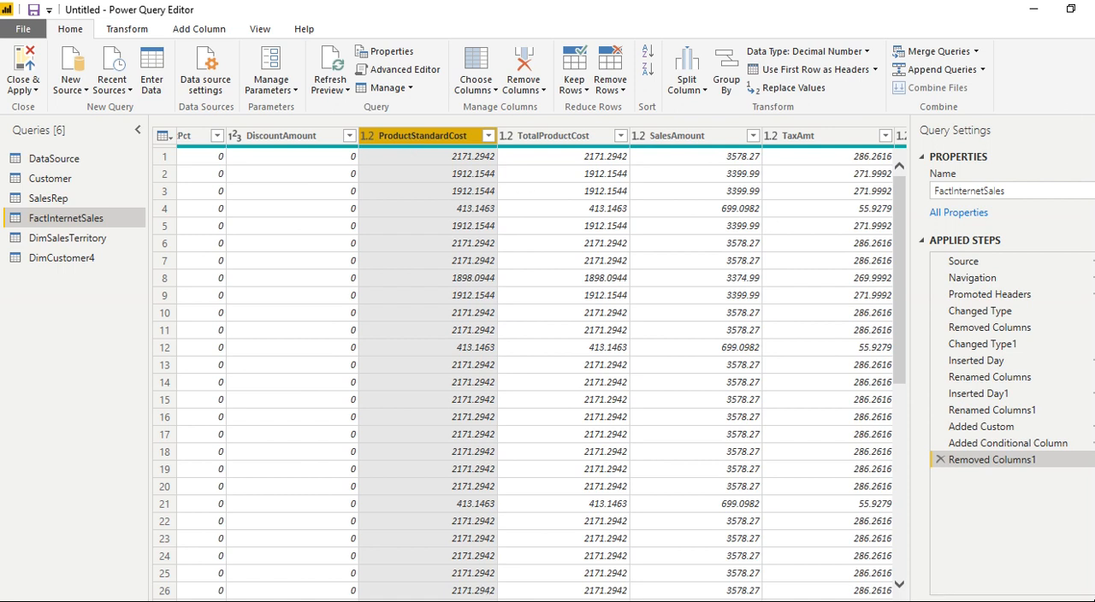
# - Check the data types of the DiscountAmount, UnitPrice and SalesOrderNumber columns and look over the key columns back to ProductKey
pyautogui.hscroll(-6, 526, 368)
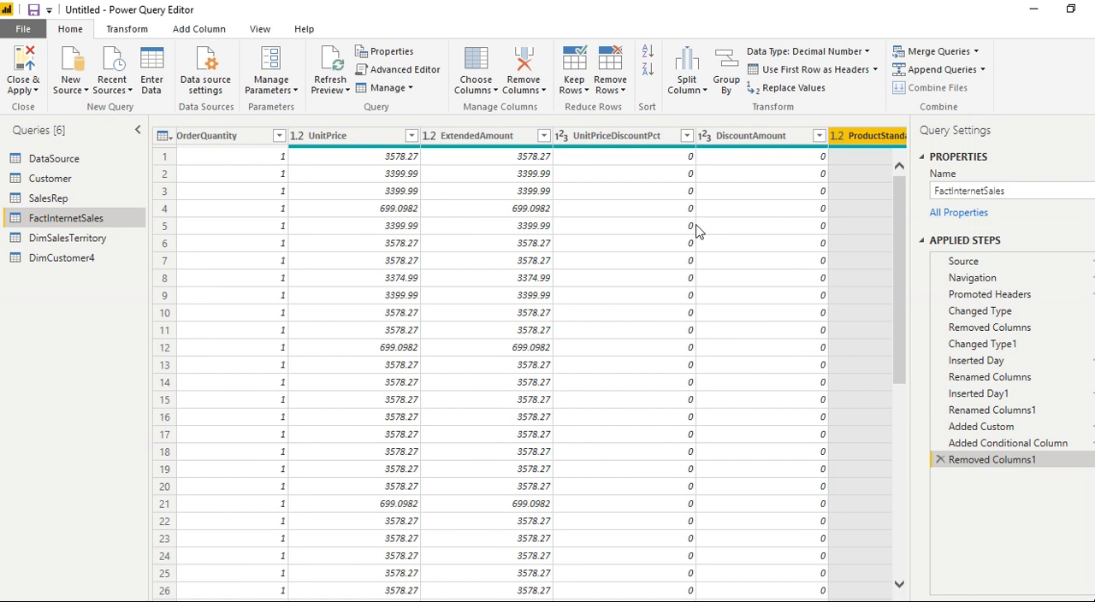
pyautogui.click(710, 137)
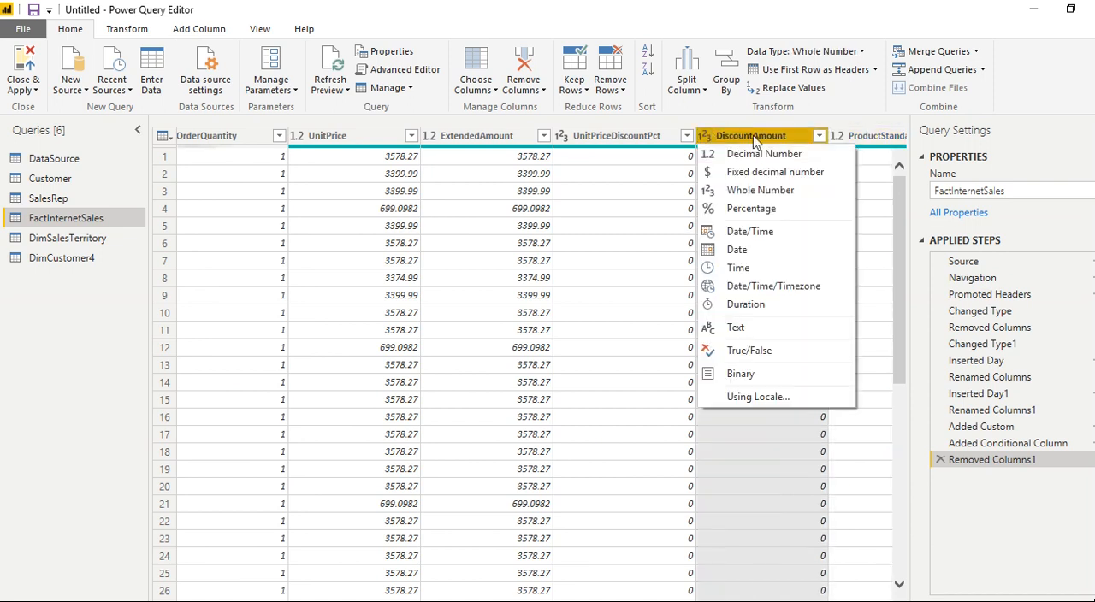
pyautogui.click(704, 135)
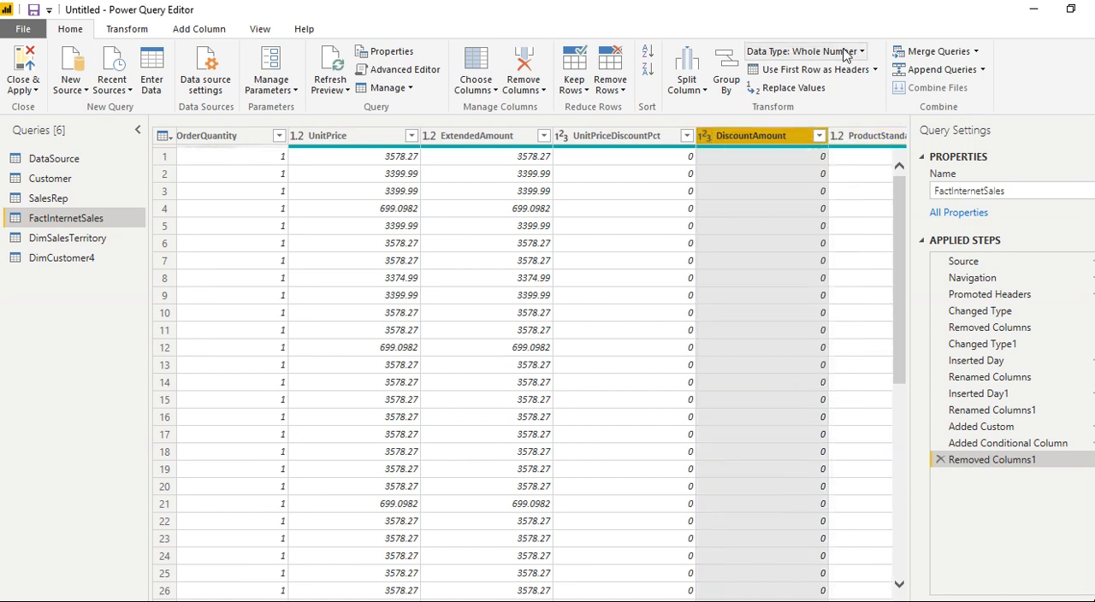
pyautogui.click(353, 139)
pyautogui.moveTo(566, 600); pyautogui.dragTo(414, 591)
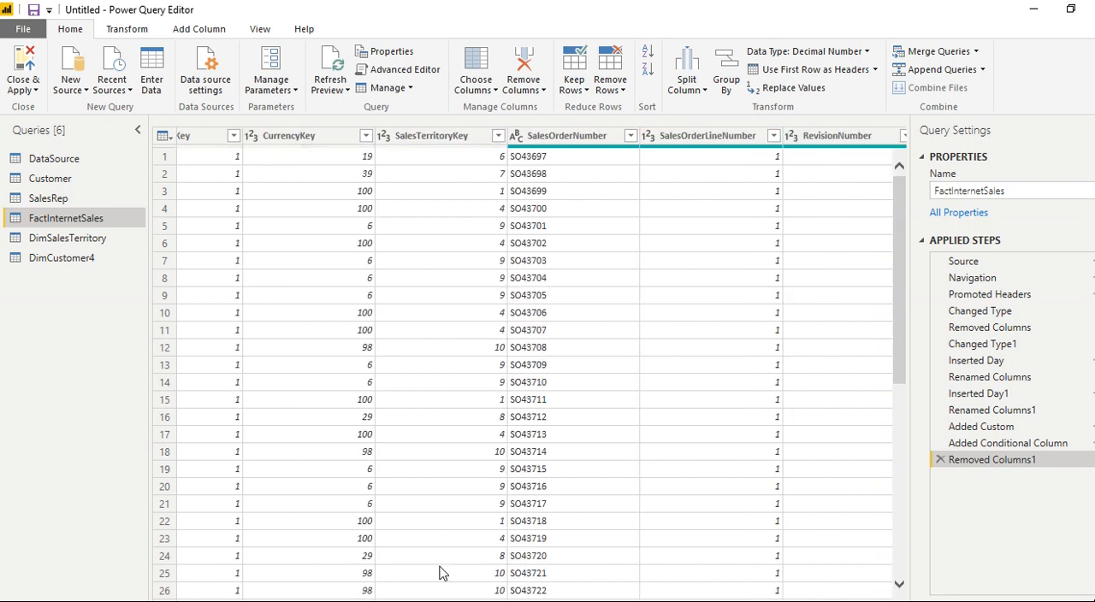
pyautogui.click(529, 139)
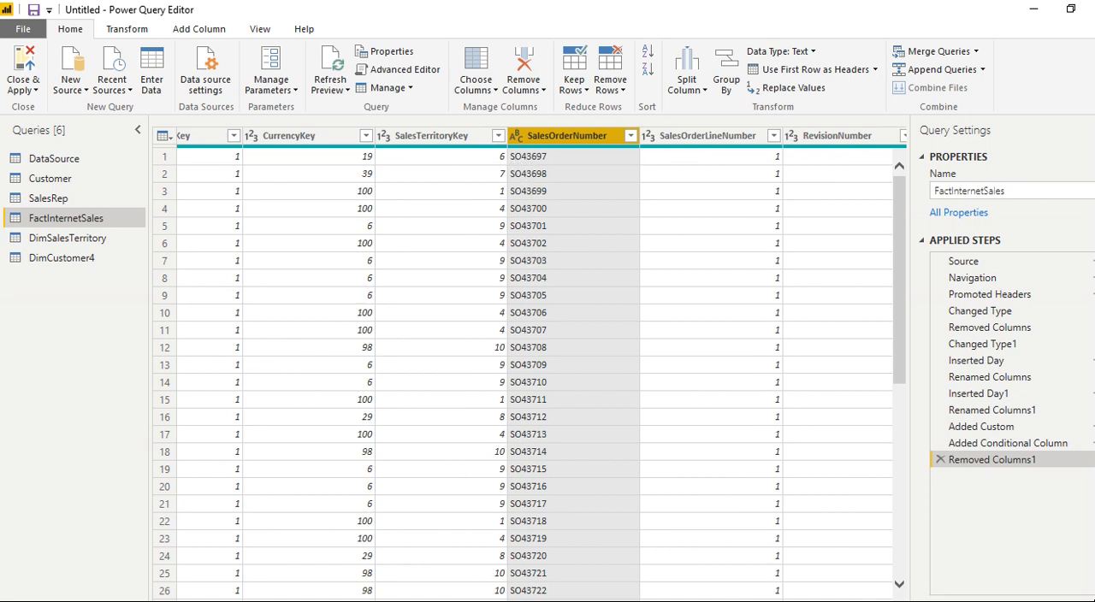
pyautogui.hscroll(-10, 316, 591)
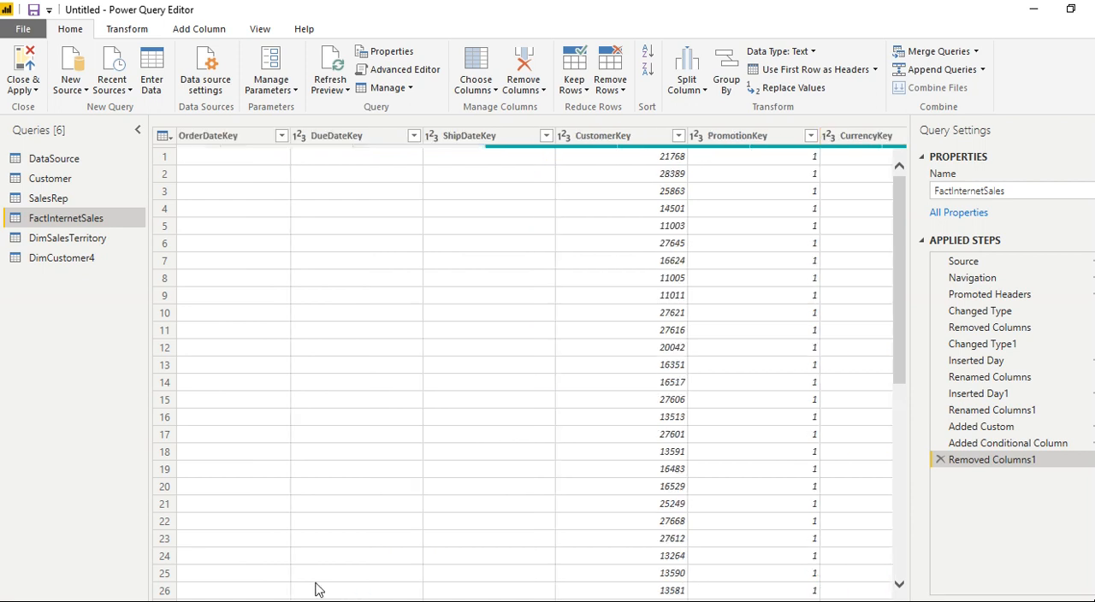
pyautogui.hscroll(-3, 291, 590)
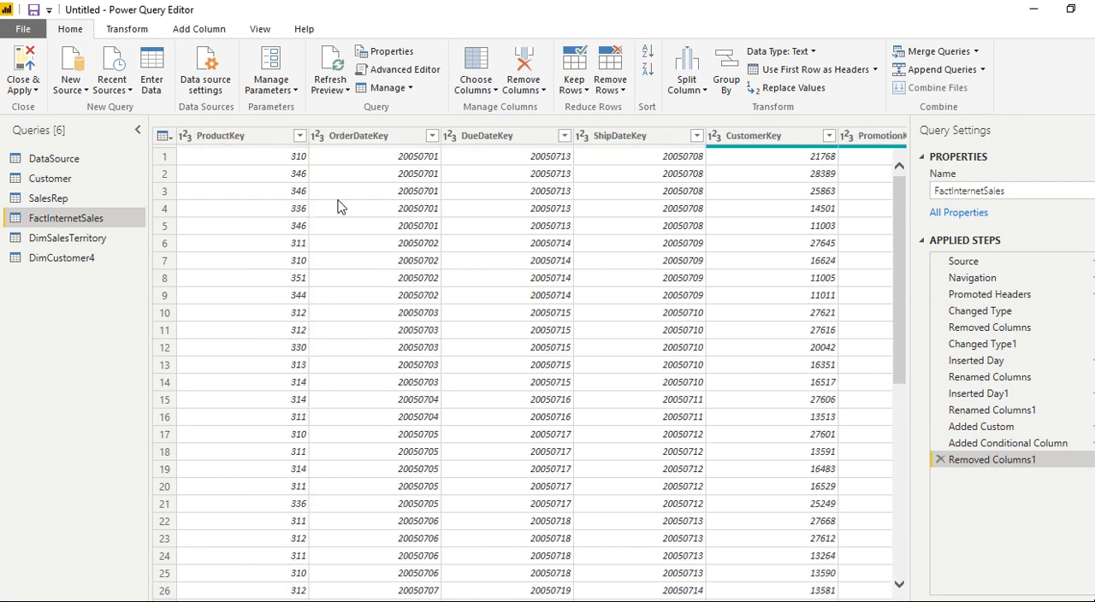
# - Open the DimSalesTerritory query and examine its columns, including CountryImage
pyautogui.click(80, 241)
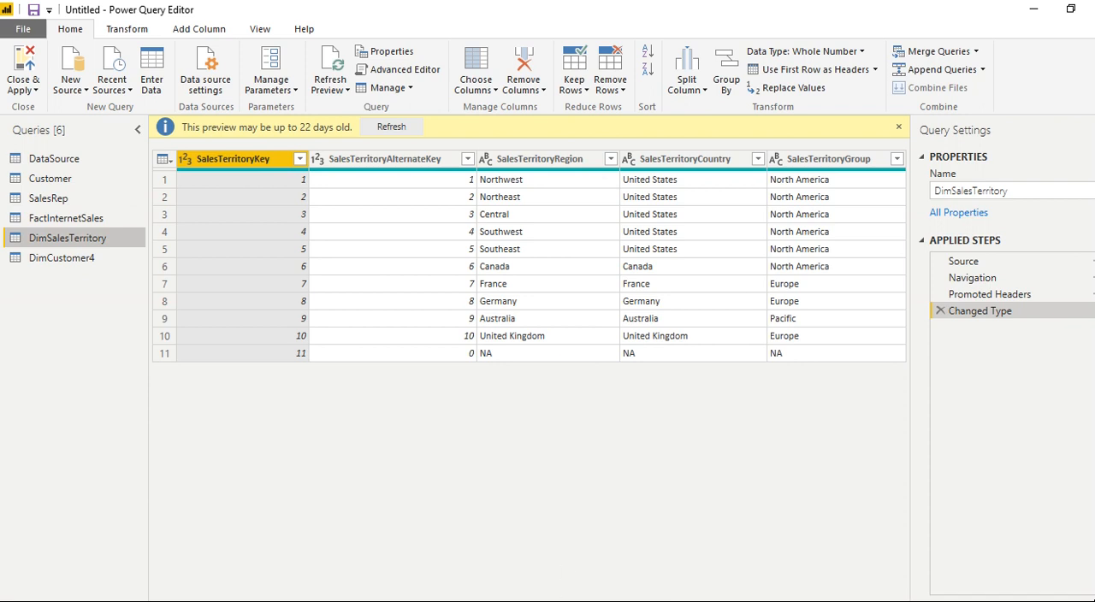
pyautogui.hscroll(5, 530, 257)
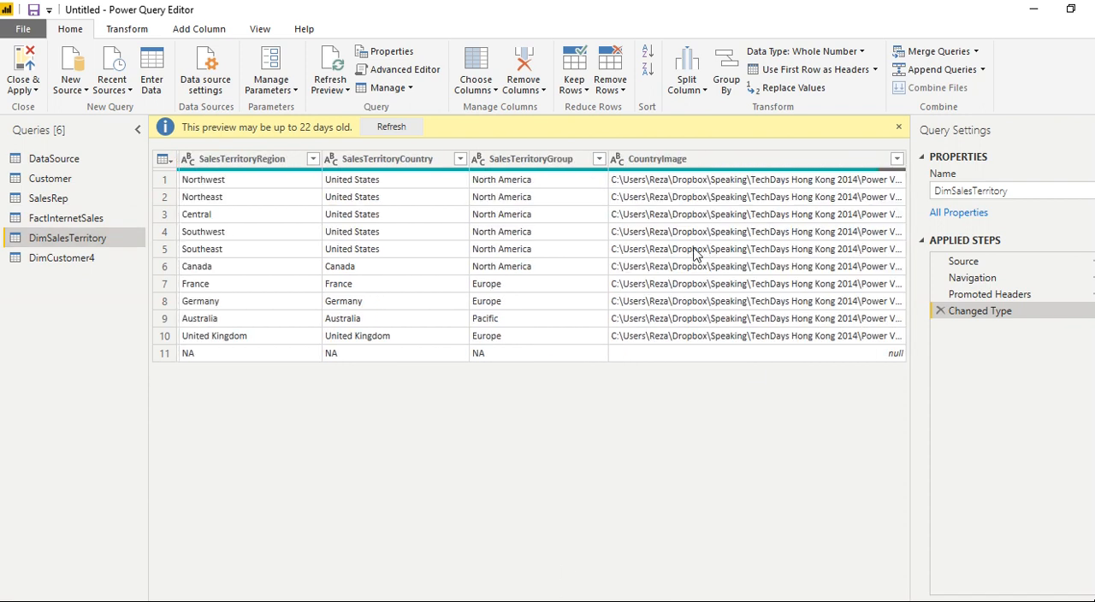
pyautogui.click(665, 162)
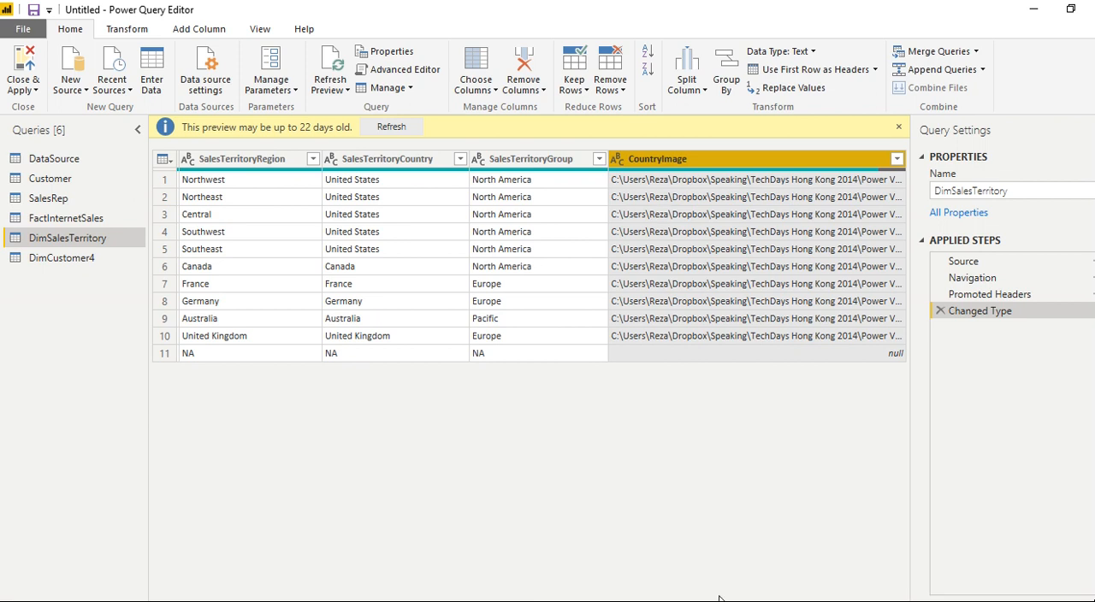
# - Remove the Title and MiddleName columns from the DimCustomer4 query
pyautogui.click(76, 258)
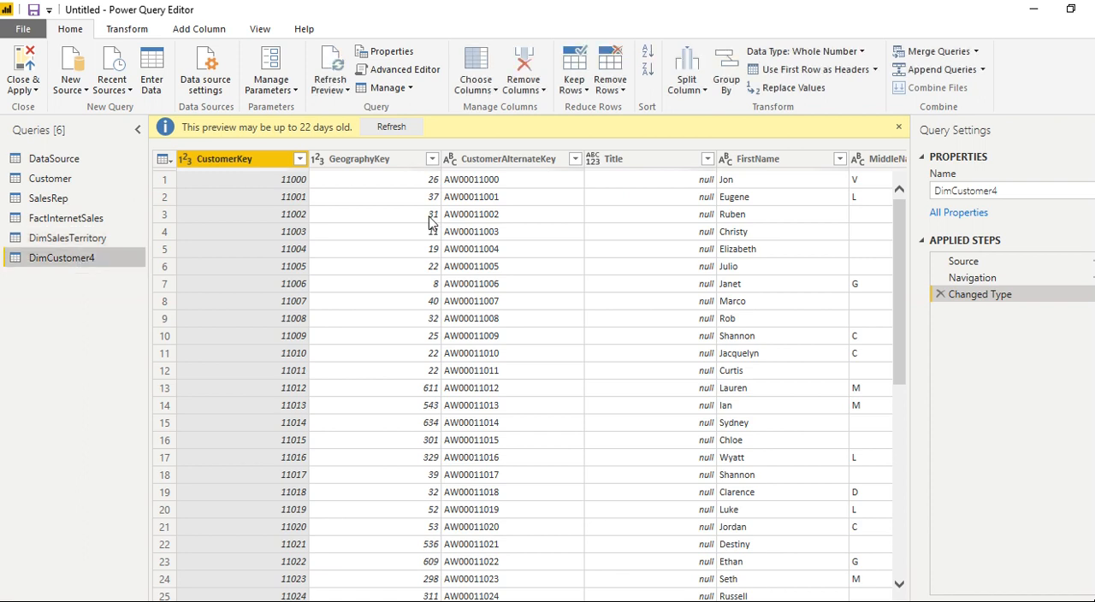
pyautogui.click(675, 163)
pyautogui.click(524, 64)
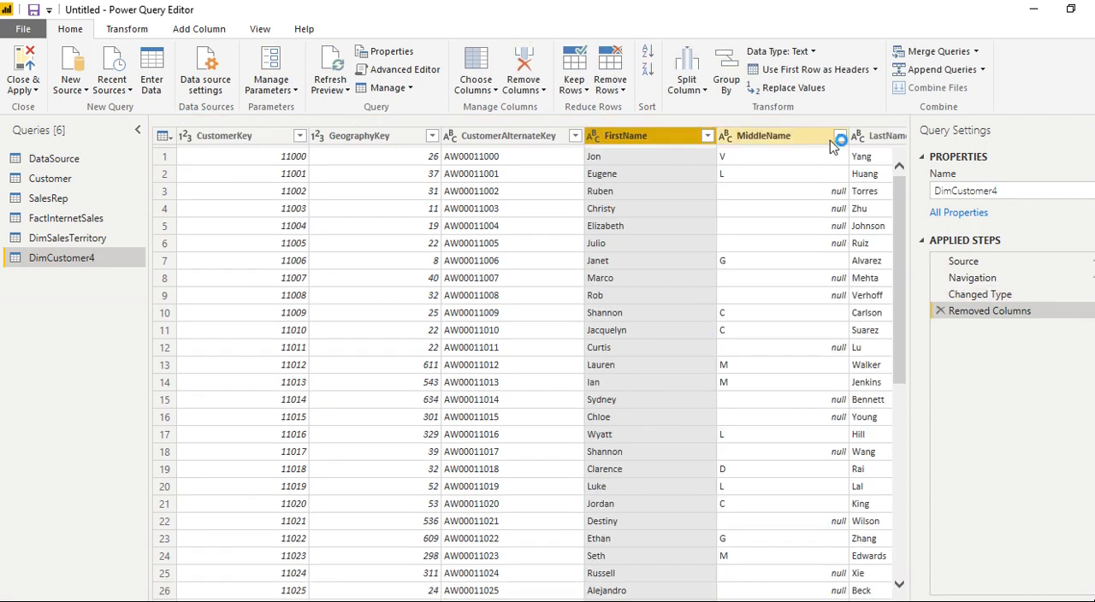
pyautogui.click(797, 138)
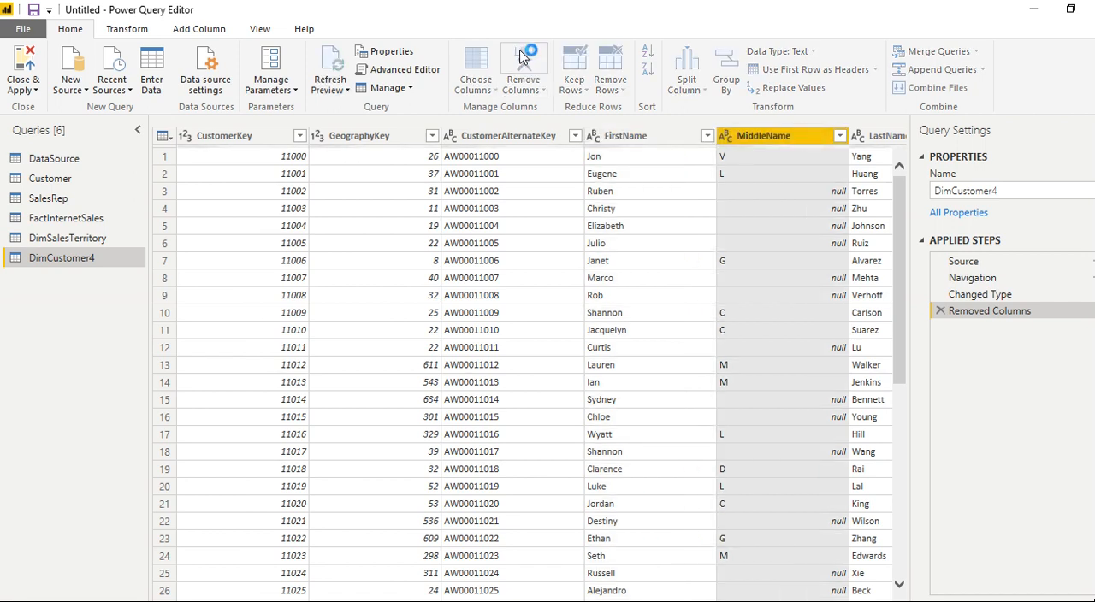
pyautogui.click(509, 76)
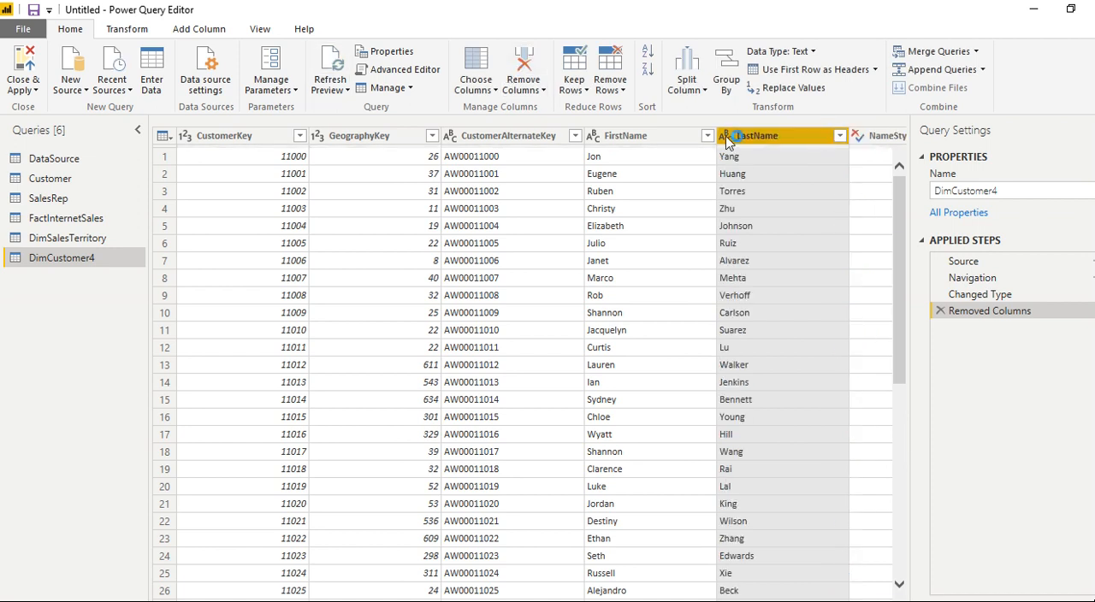
# - Remove the NameStyle and Suffix columns from DimCustomer4
pyautogui.hscroll(3, 523, 368)
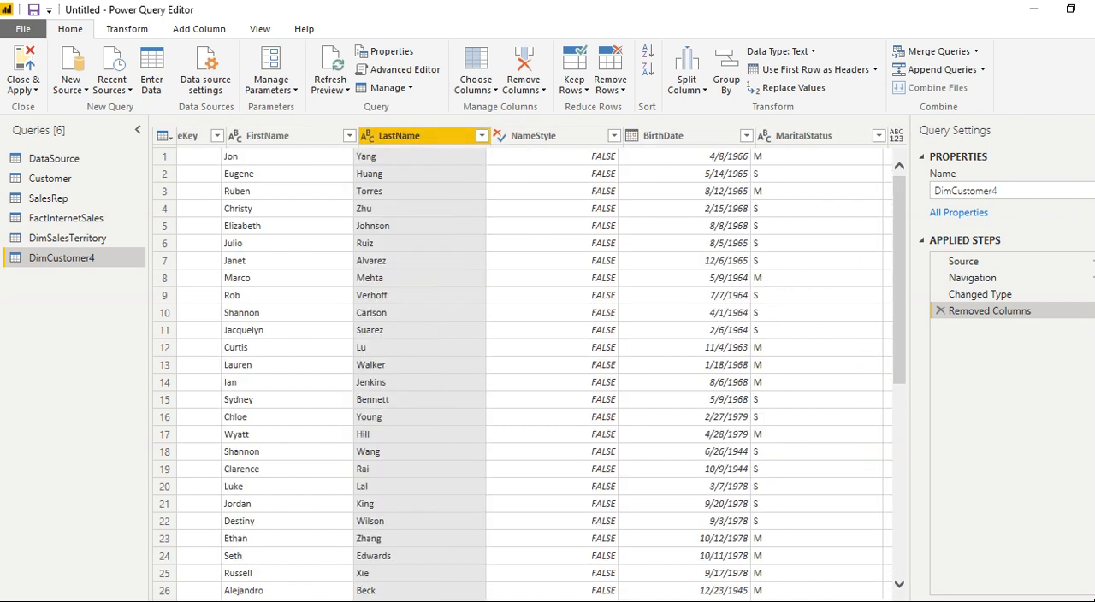
pyautogui.hscroll(2, 523, 368)
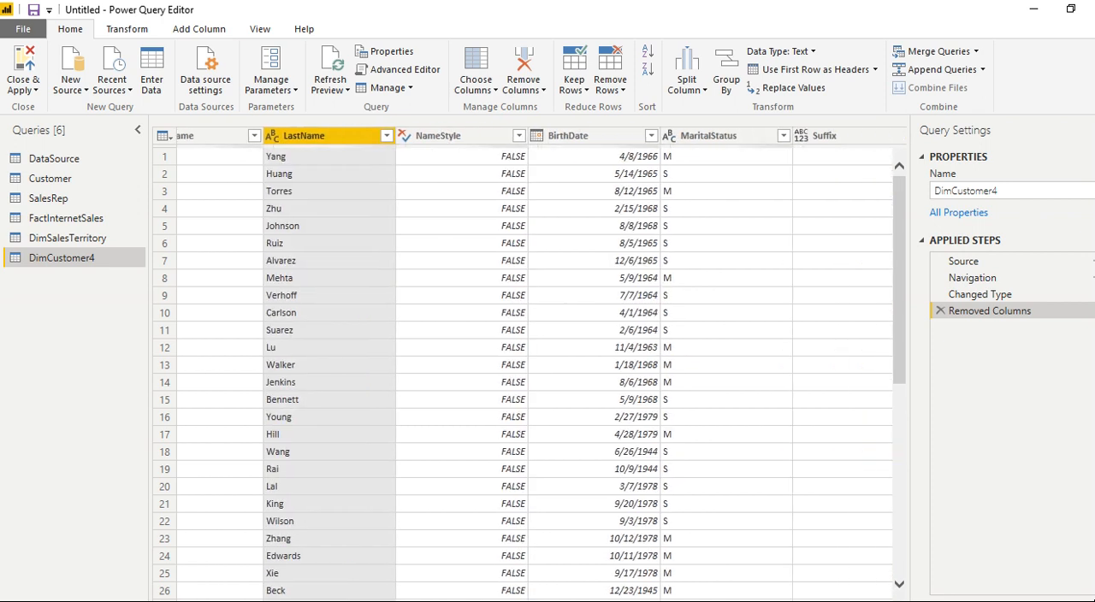
pyautogui.click(446, 136)
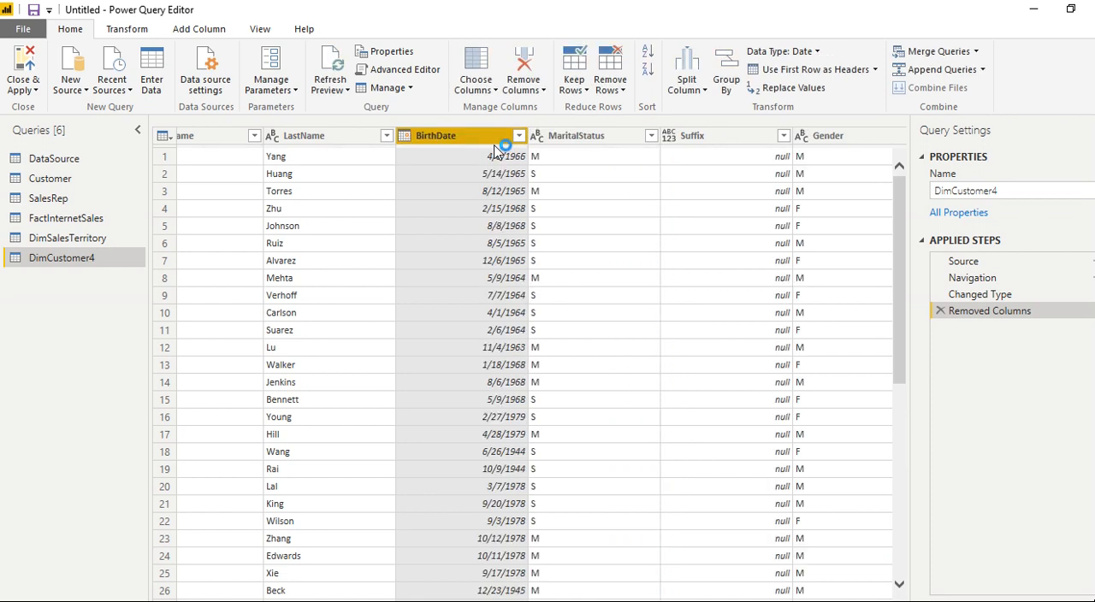
pyautogui.click(711, 134)
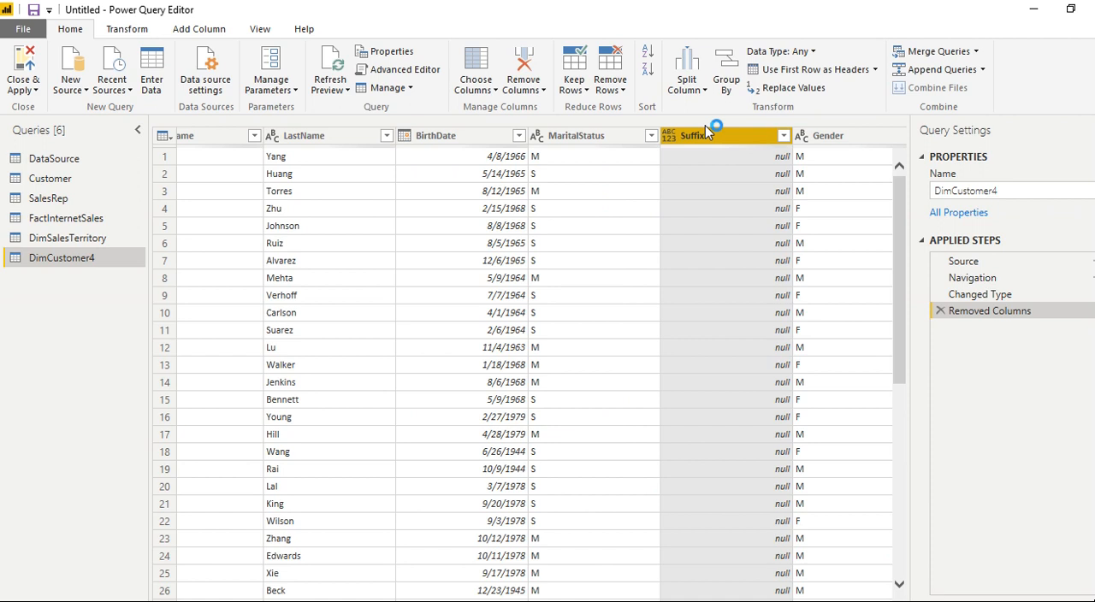
pyautogui.click(530, 67)
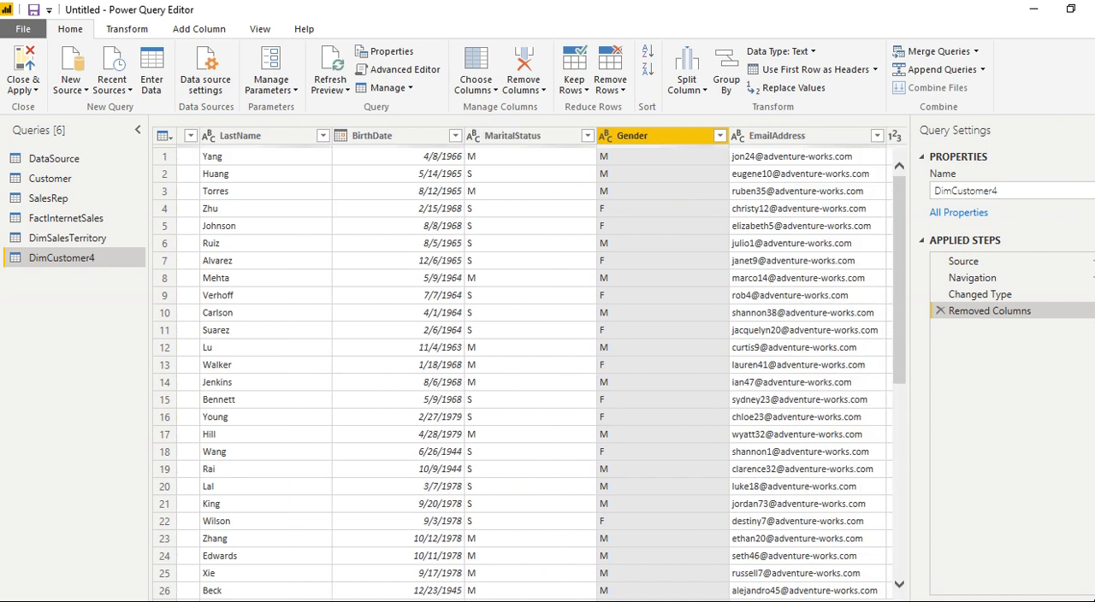
# - Look over the remaining DimCustomer4 columns, from CustomerKey through MaritalStatus
pyautogui.hscroll(-5, 530, 368)
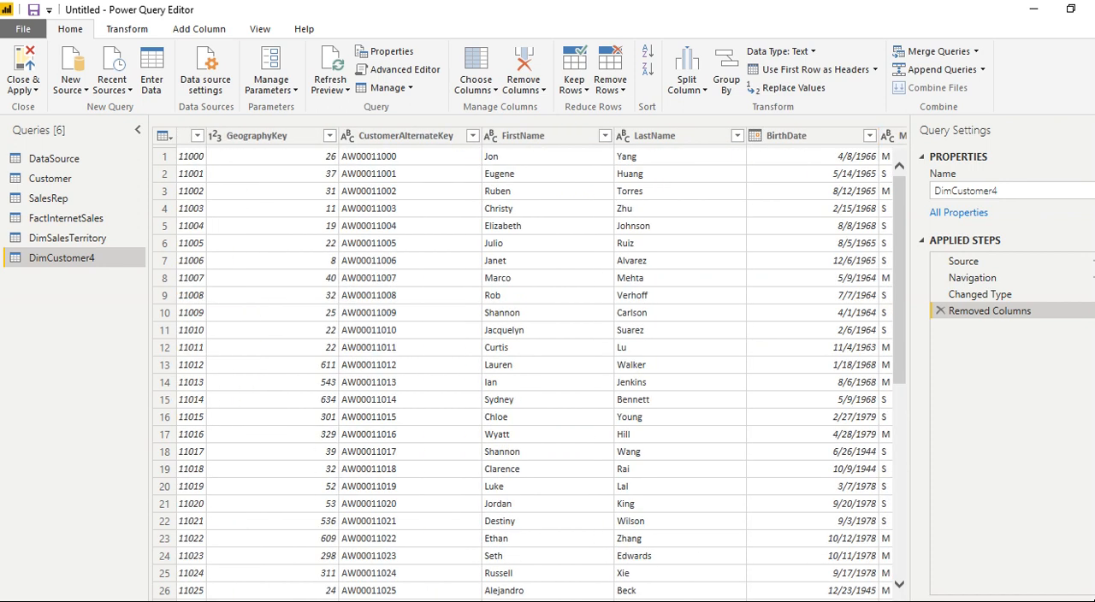
pyautogui.hscroll(1, 530, 368)
pyautogui.hscroll(2, 530, 368)
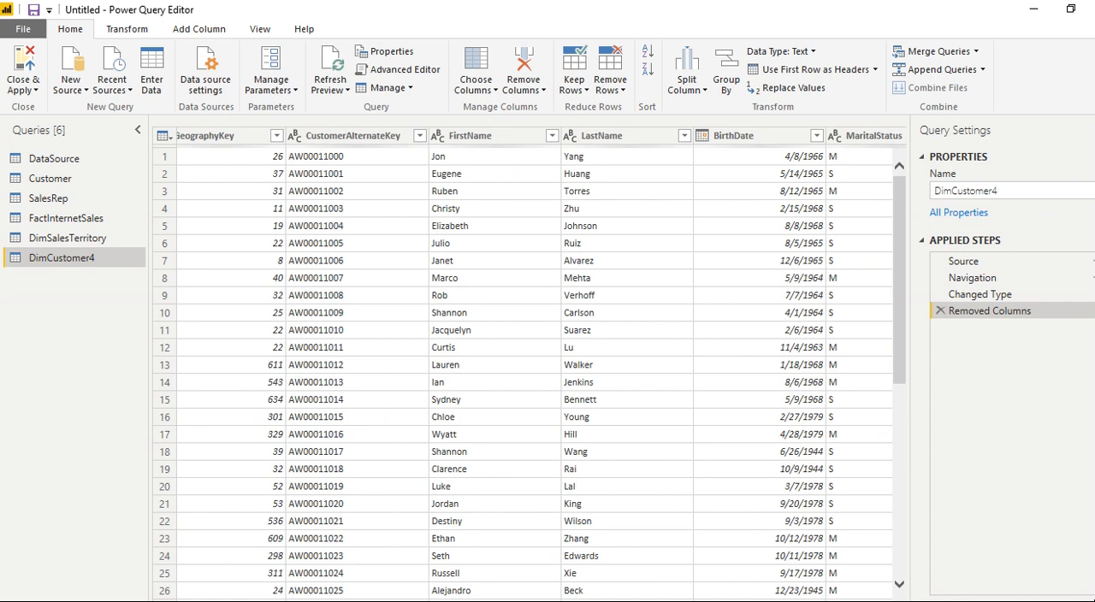
pyautogui.hscroll(-3, 531, 367)
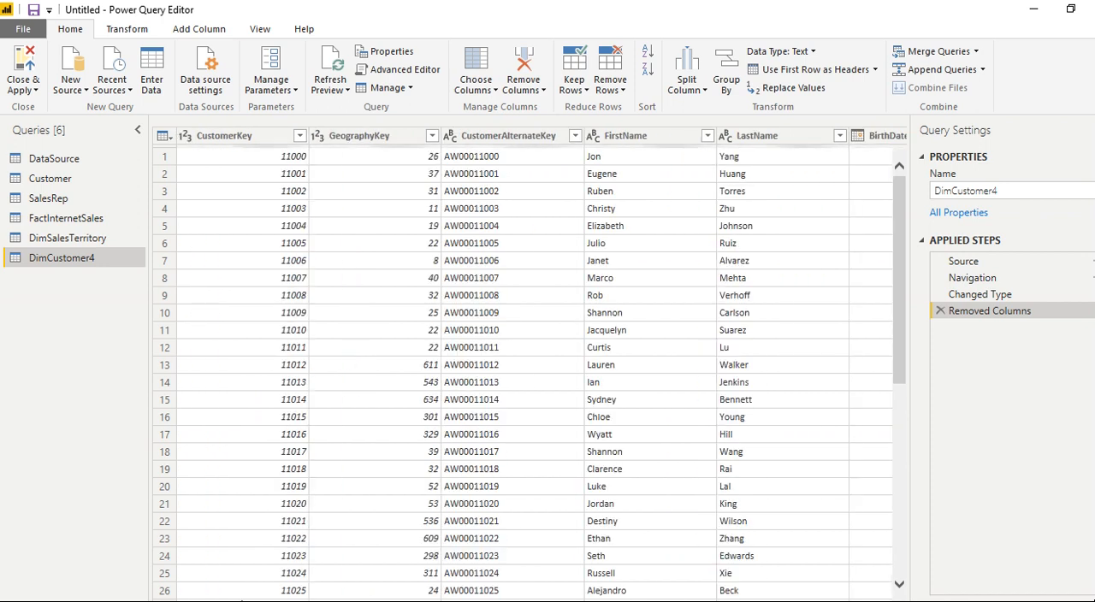
# - Remove all DimCustomer4 columns from BirthDate through CommuteDistance, keeping FullName
pyautogui.hscroll(2, 531, 367)
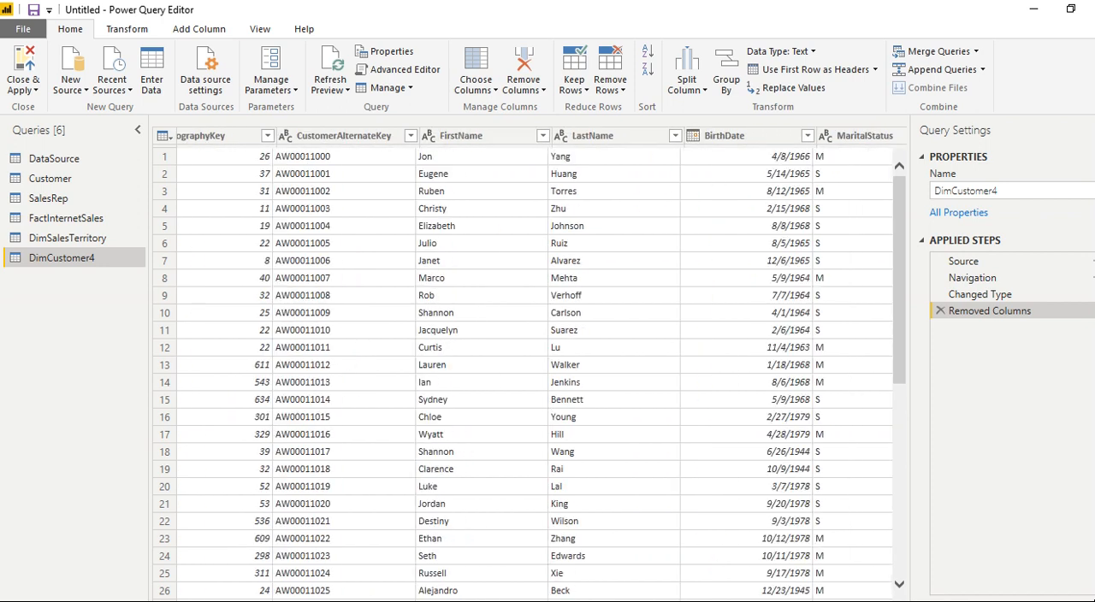
pyautogui.hscroll(2, 530, 368)
pyautogui.hscroll(2, 539, 169)
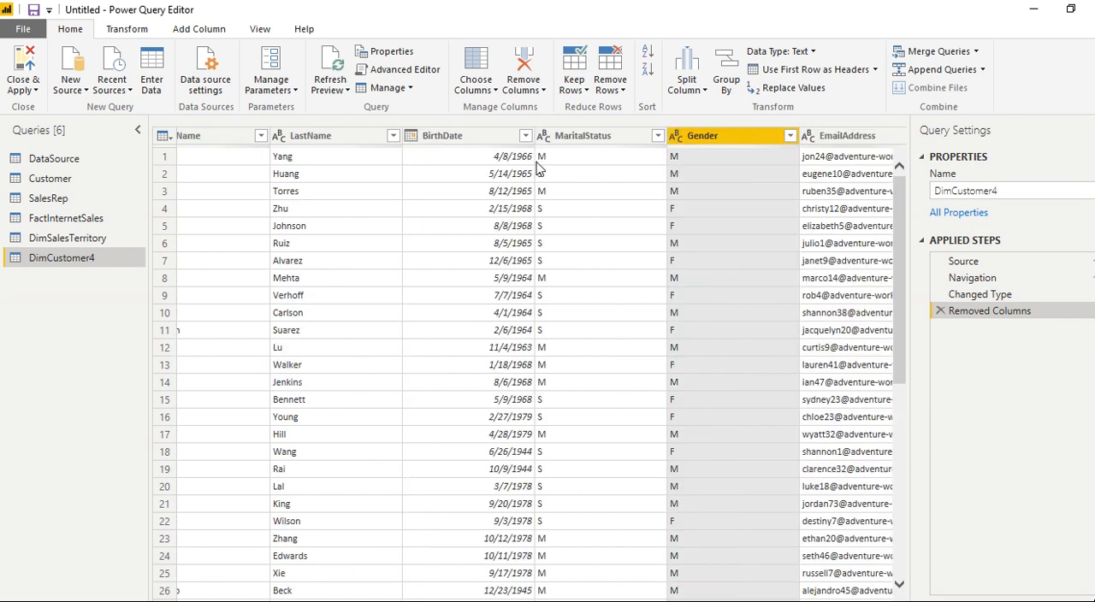
pyautogui.click(479, 139)
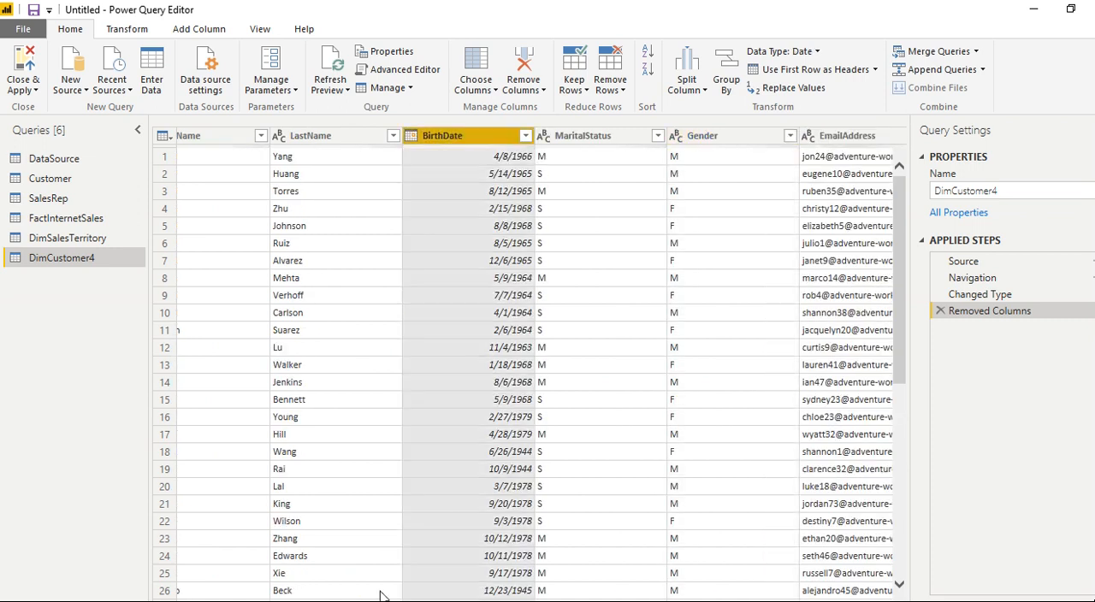
pyautogui.moveTo(382, 601); pyautogui.dragTo(548, 601)
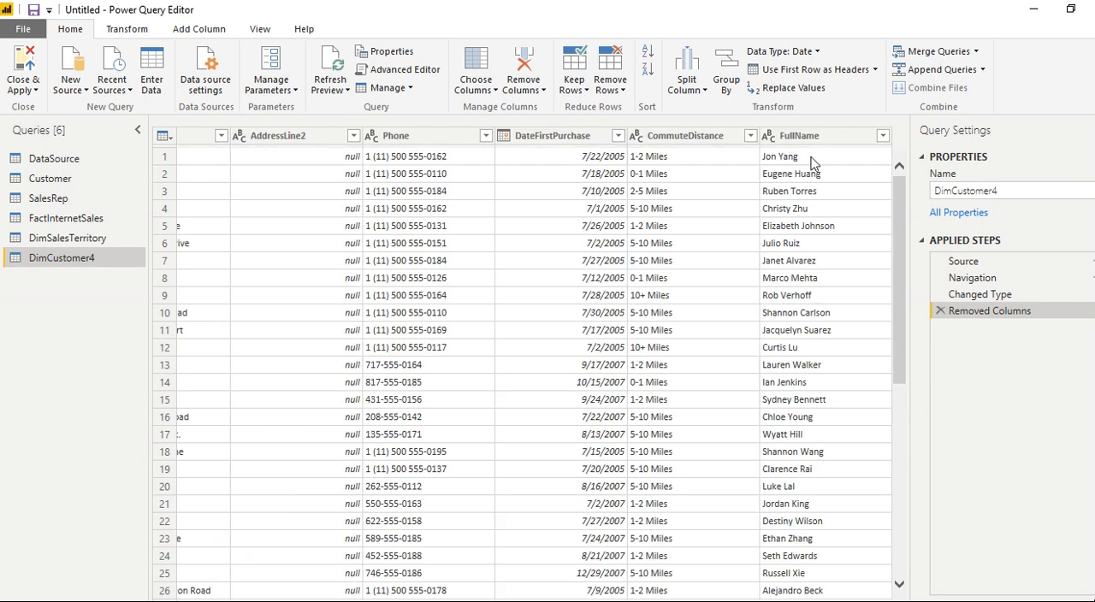
pyautogui.click(783, 137)
pyautogui.click(723, 138)
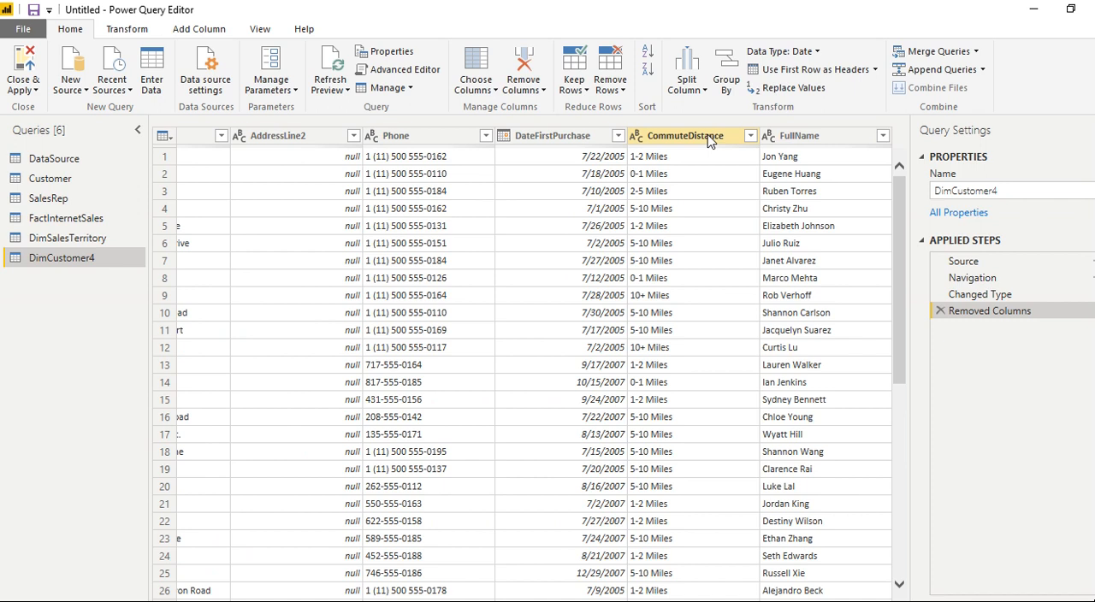
pyautogui.keyDown('shift'); pyautogui.click(710, 141); pyautogui.keyUp('shift')
pyautogui.click(537, 66)
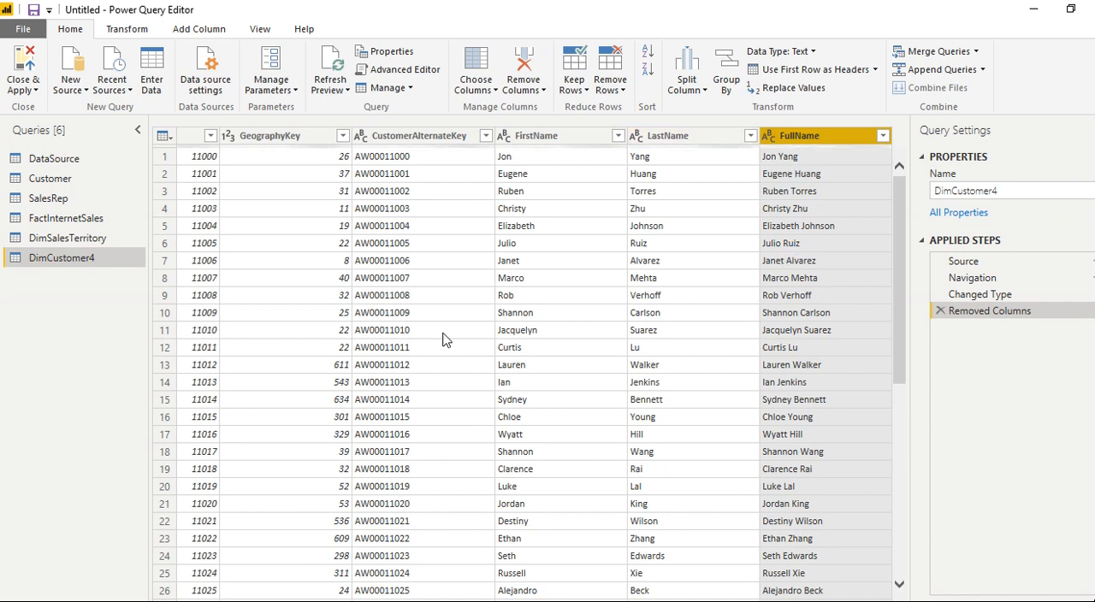
# - Disable loading into the report for the DataSource, Customer and SalesRep queries
pyautogui.click(45, 162)
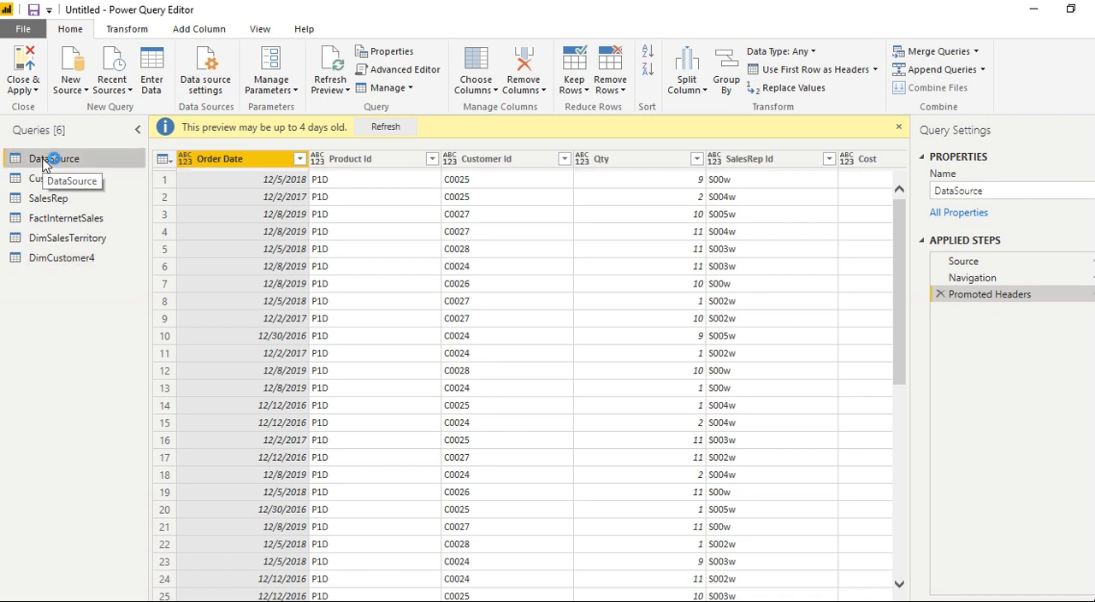
pyautogui.rightClick(45, 165)
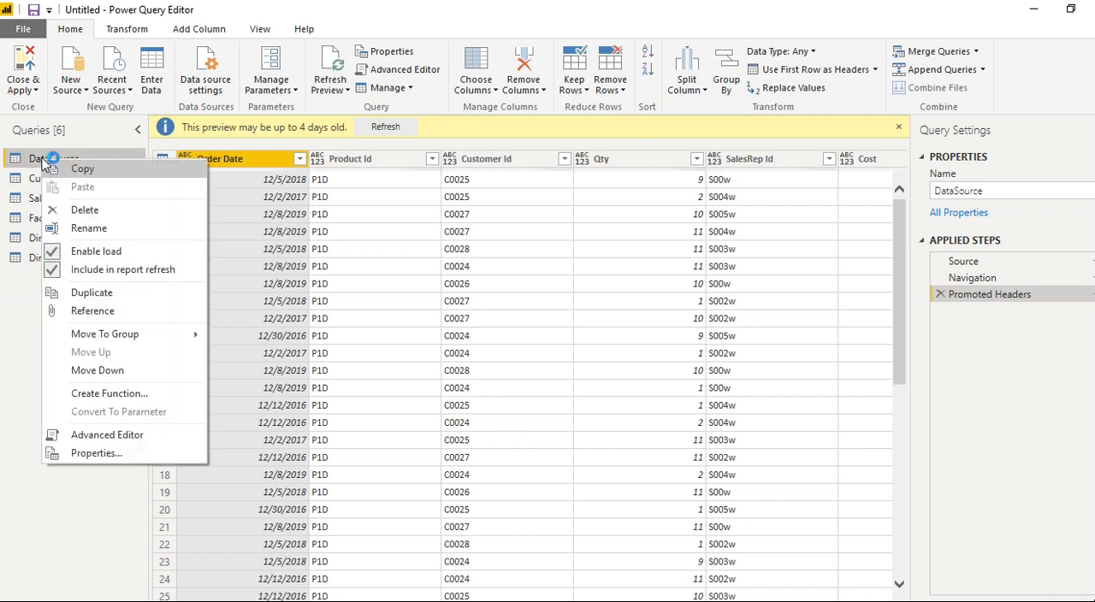
pyautogui.click(112, 255)
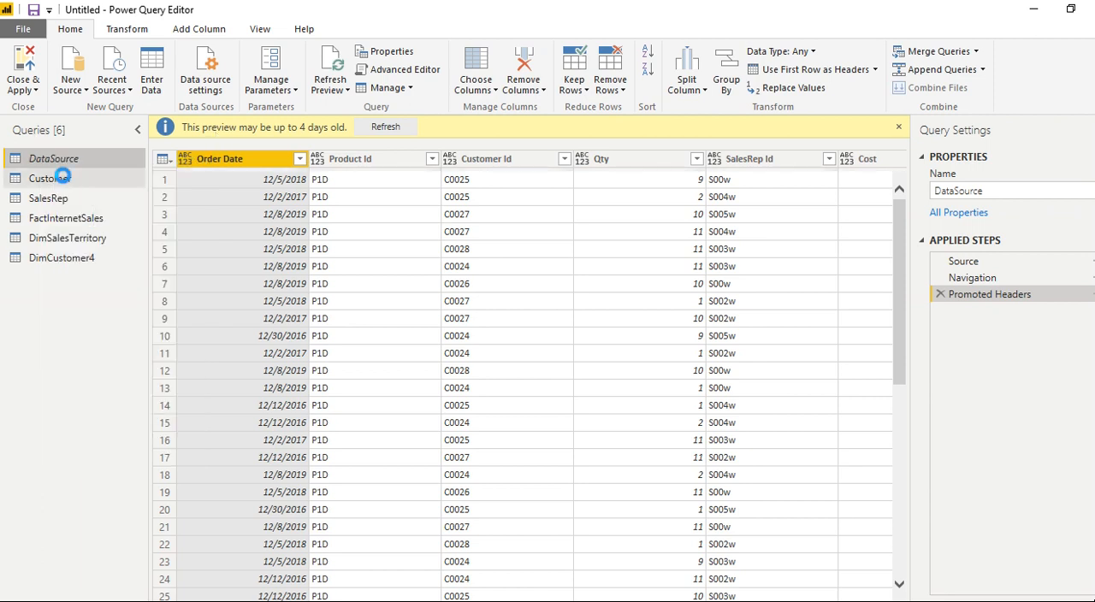
pyautogui.click(62, 177)
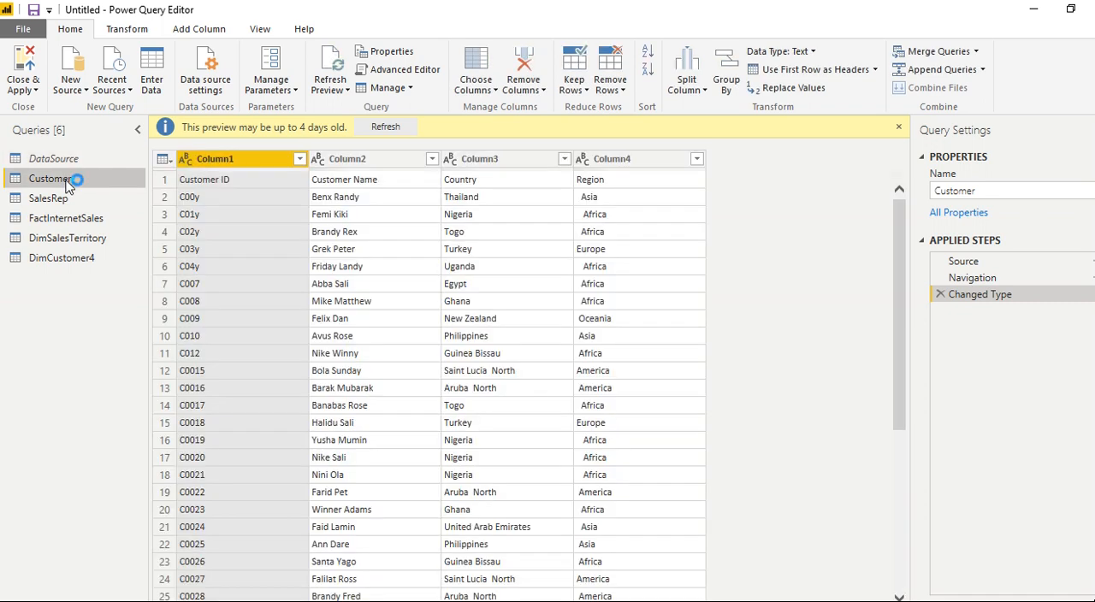
pyautogui.rightClick(72, 183)
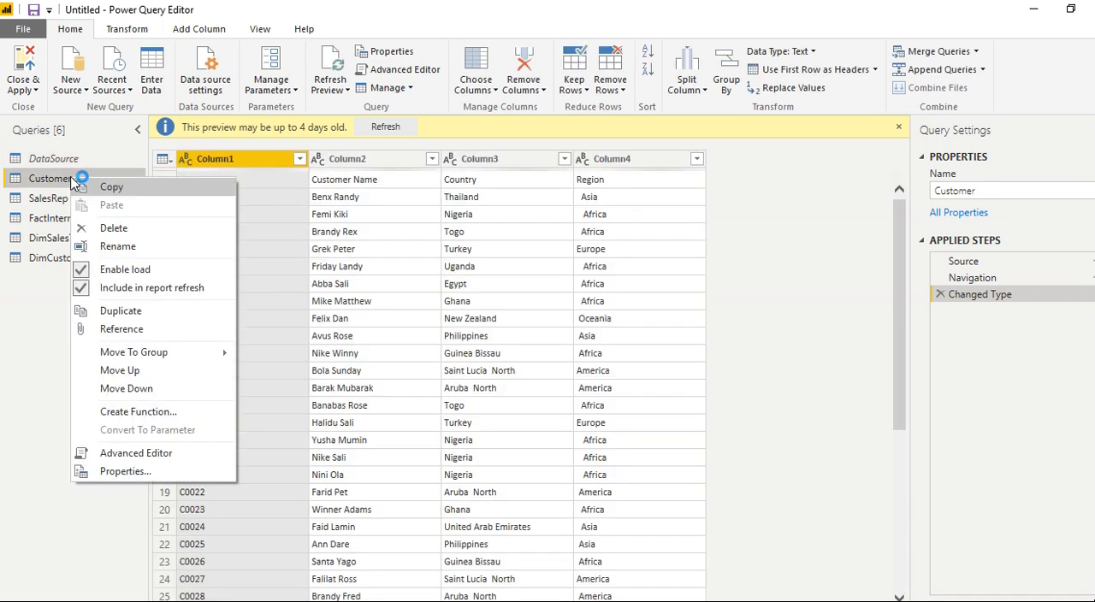
pyautogui.click(111, 271)
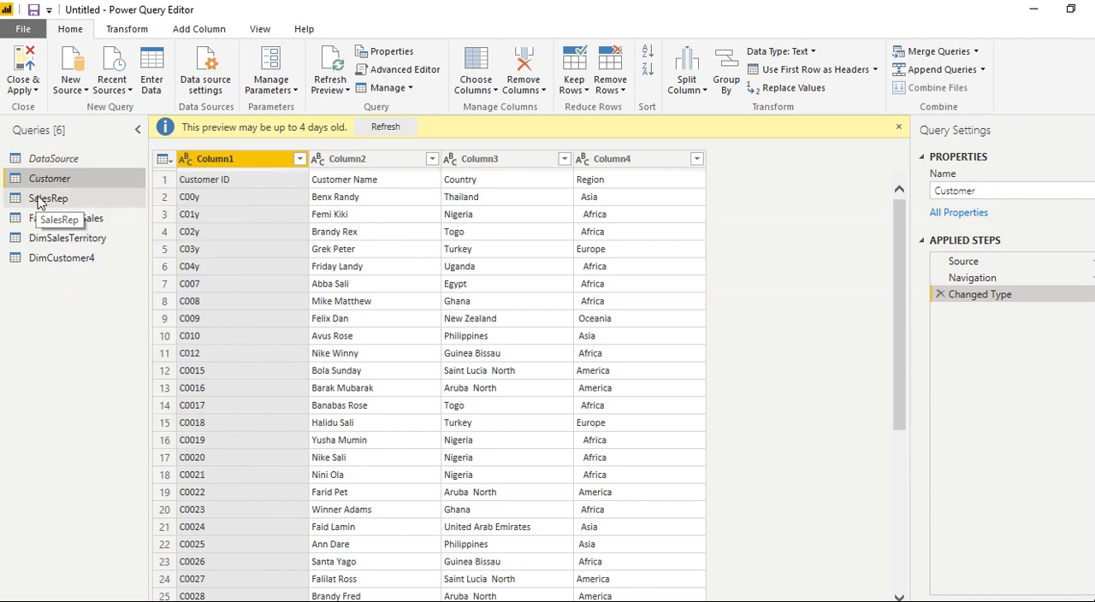
pyautogui.click(38, 200)
pyautogui.rightClick(40, 200)
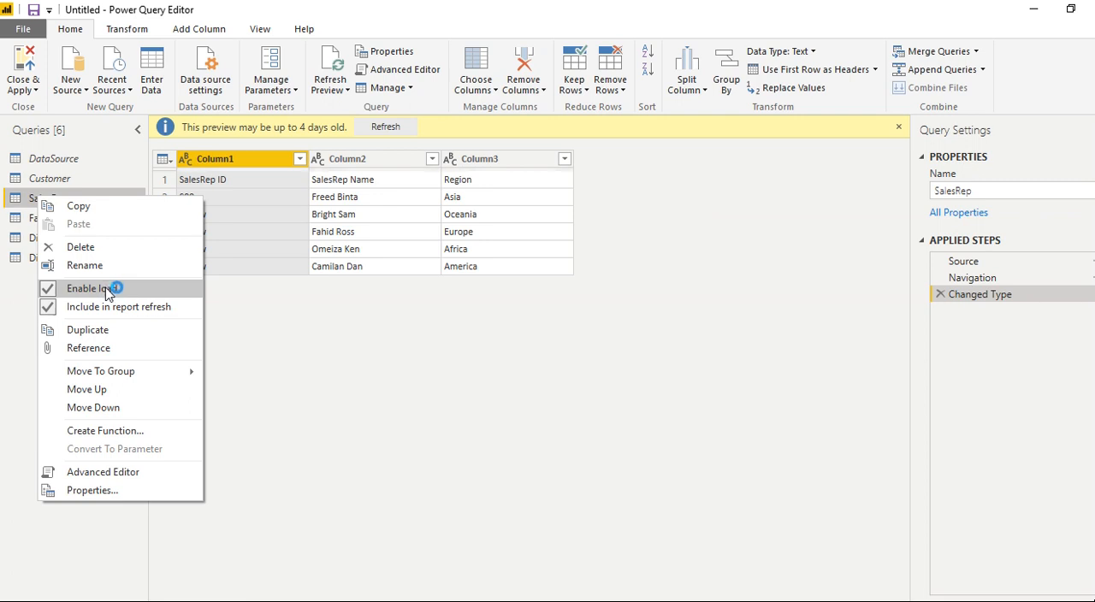
pyautogui.click(106, 288)
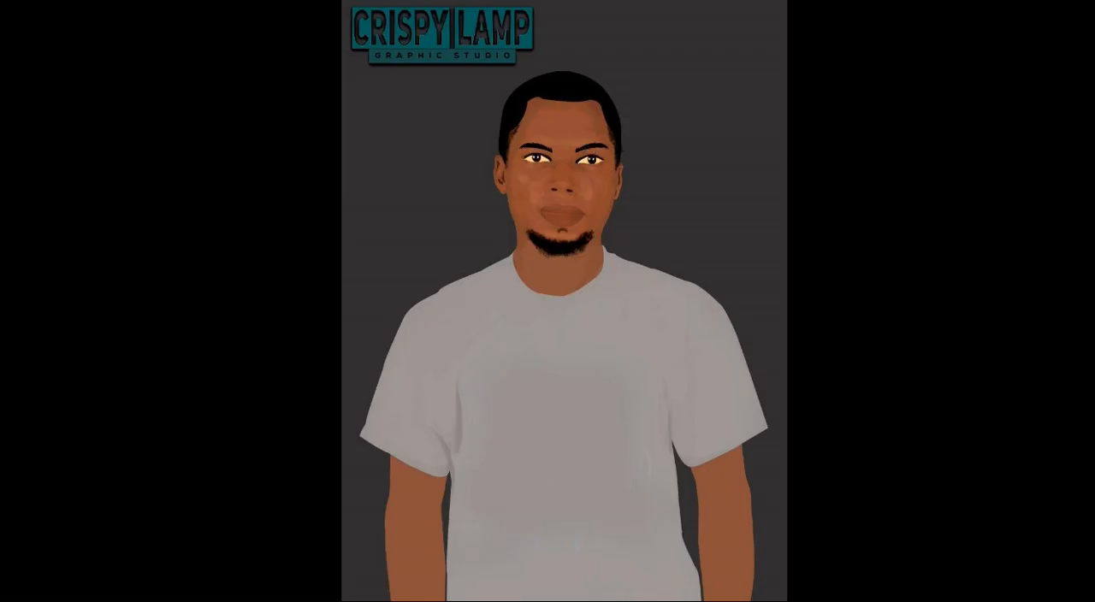
# - Switch to the untitled Power BI Desktop report window
pyautogui.click(594, 551)
pyautogui.moveTo(476, 521)
pyautogui.moveTo(552, 598)
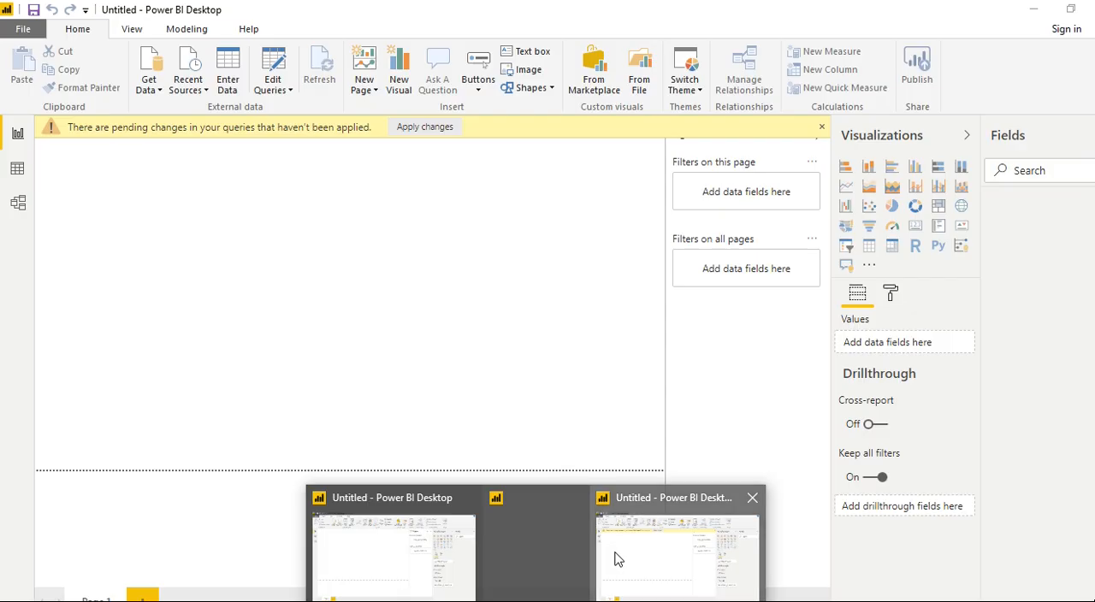
pyautogui.click(610, 560)
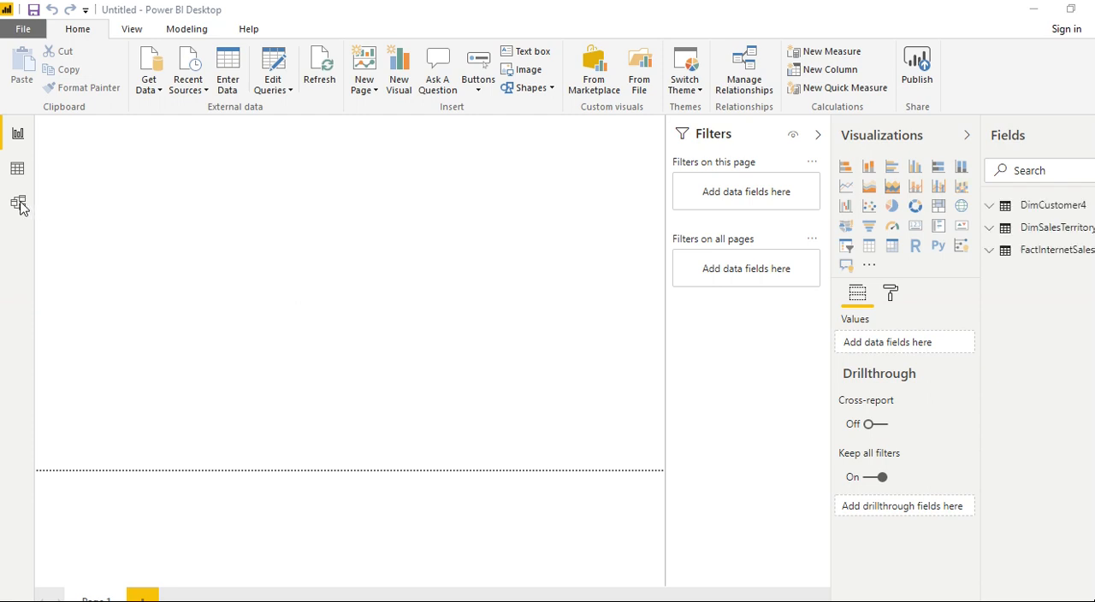
# - Open the model diagram and move the DimSalesTerritory table up beside FactInternetSales, with the Properties pane collapsed
pyautogui.click(19, 203)
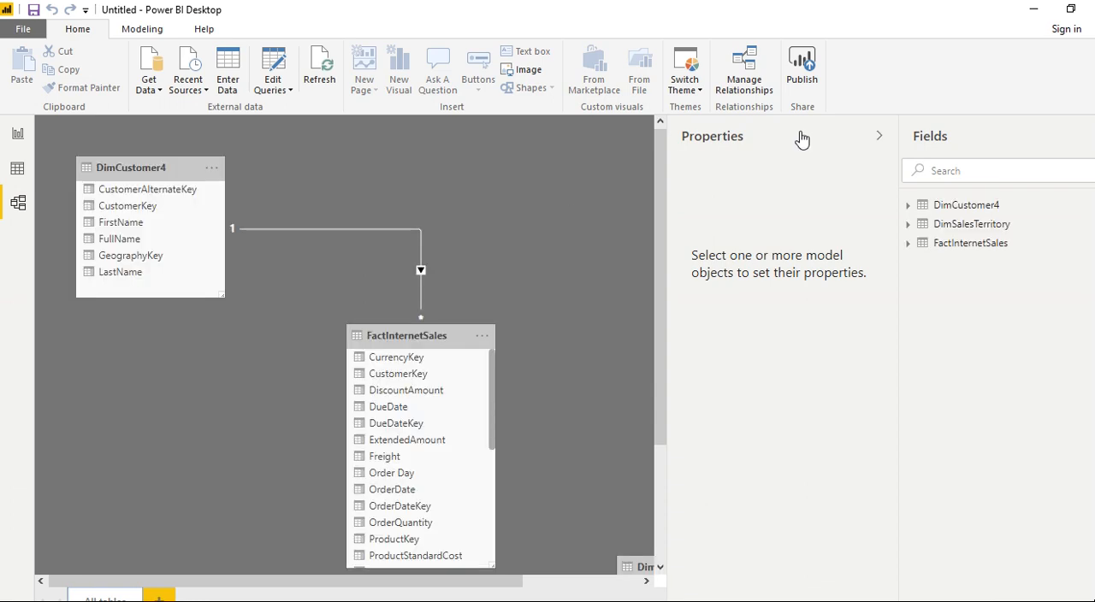
pyautogui.click(879, 139)
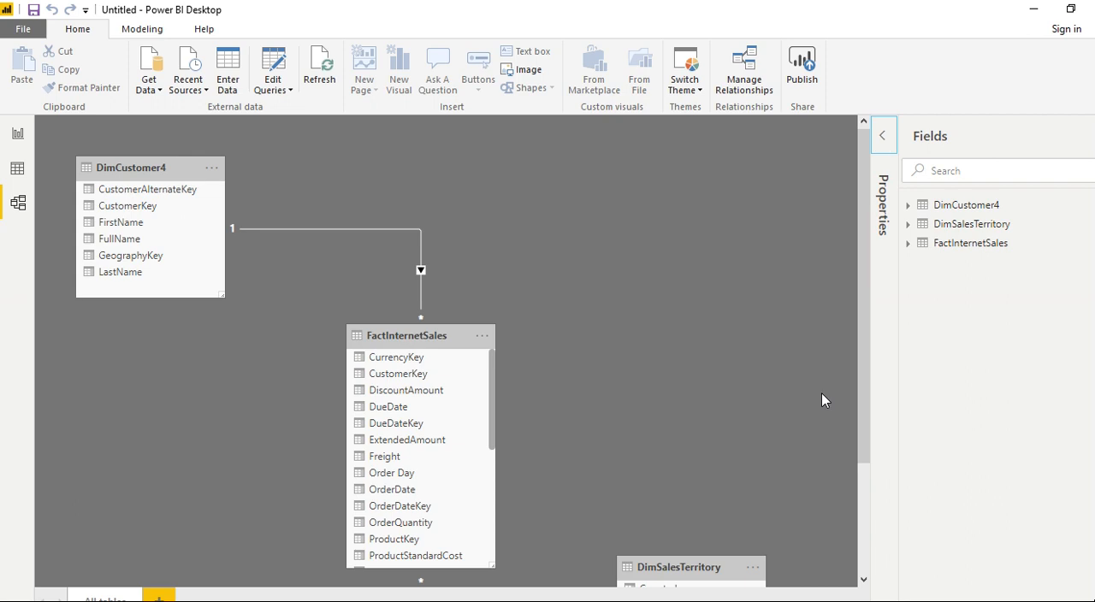
pyautogui.scroll(-1, 856, 320)
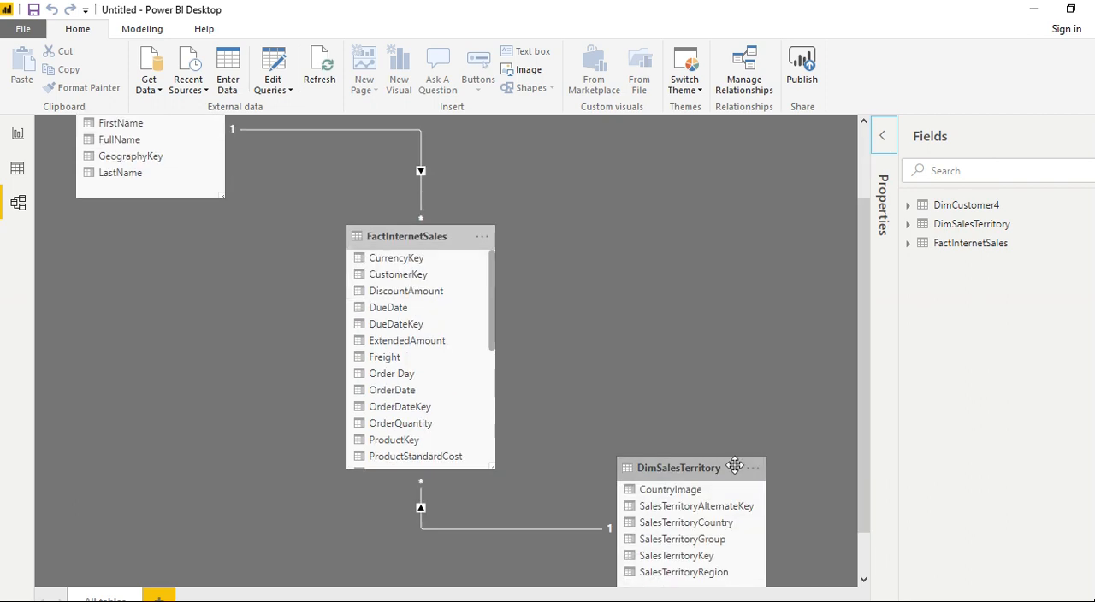
pyautogui.moveTo(717, 470); pyautogui.dragTo(650, 189)
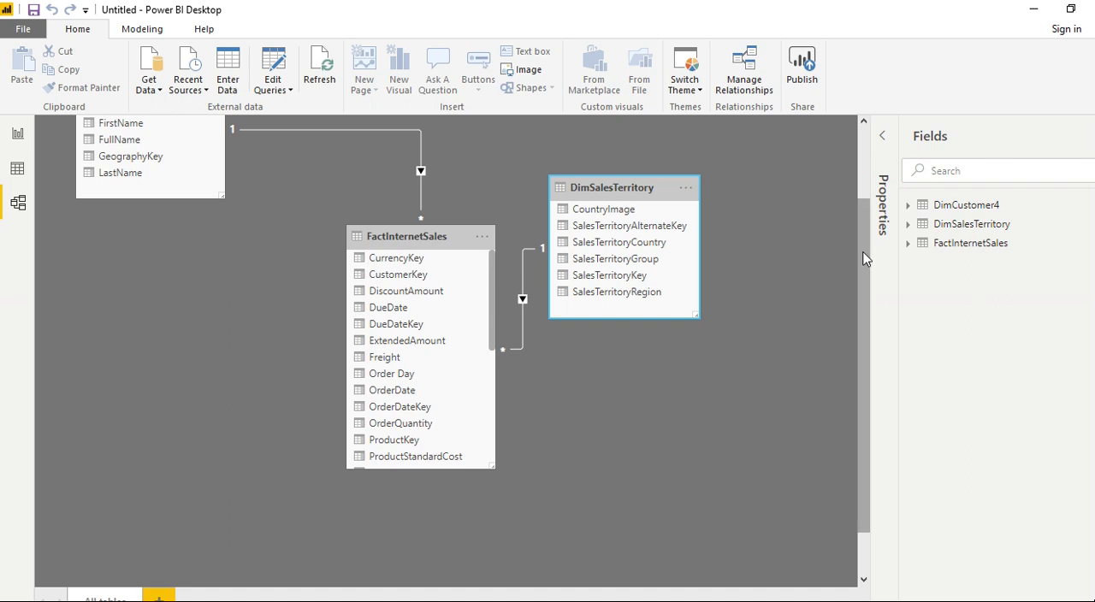
pyautogui.scroll(1, 860, 157)
# - Check the DimCustomer4 table in the data view and return to the report page
pyautogui.click(15, 170)
pyautogui.click(16, 170)
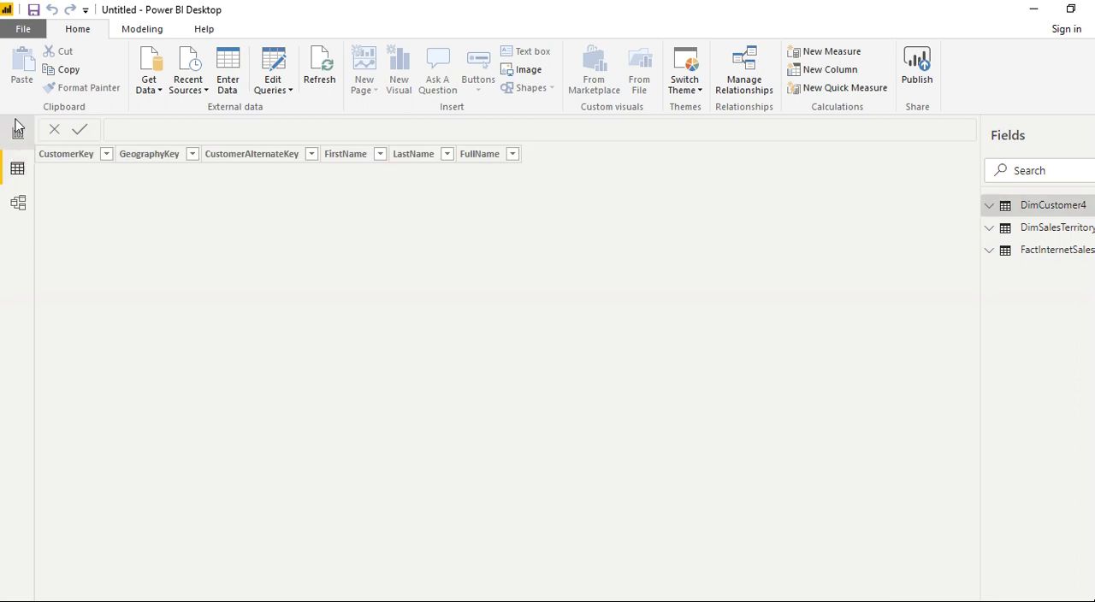
pyautogui.click(16, 134)
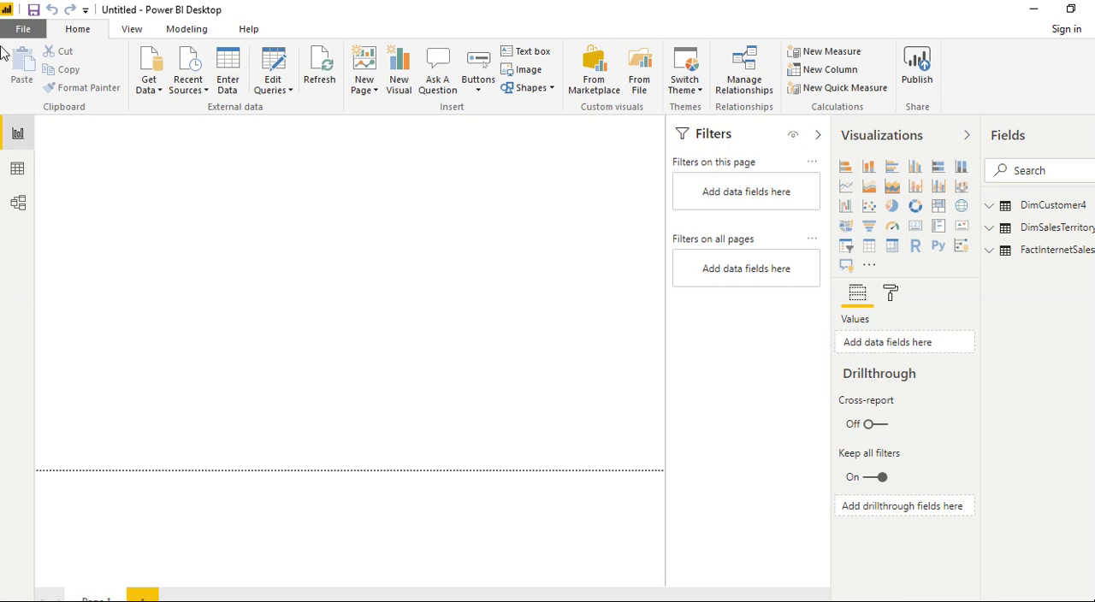
# - Create a table visual on the report page from the Shipping Status field of FactInternetSales
pyautogui.click(1040, 255)
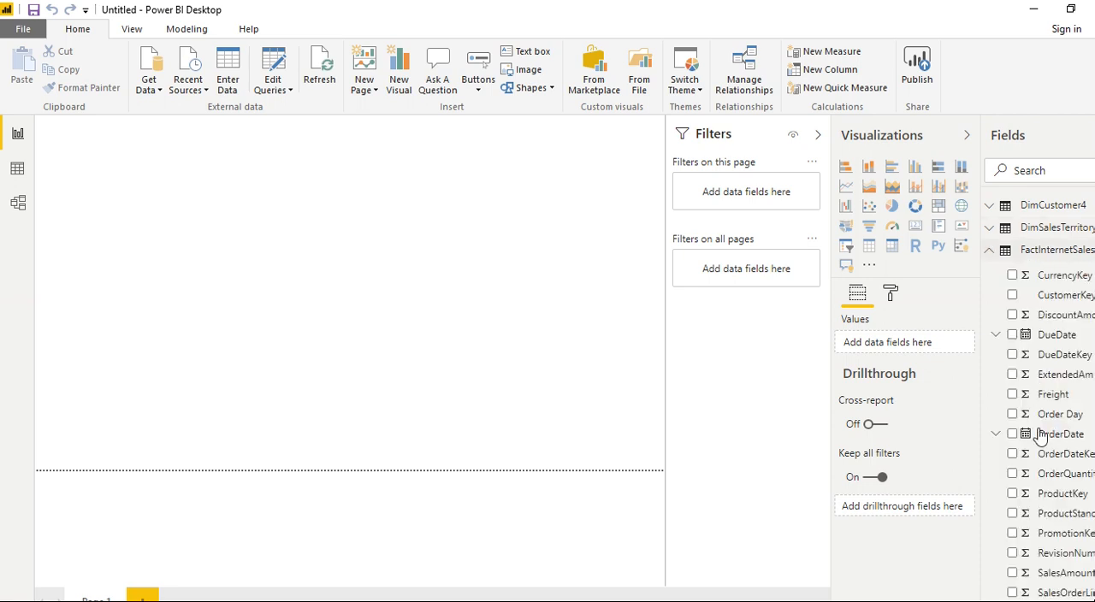
pyautogui.scroll(-5, 1041, 400)
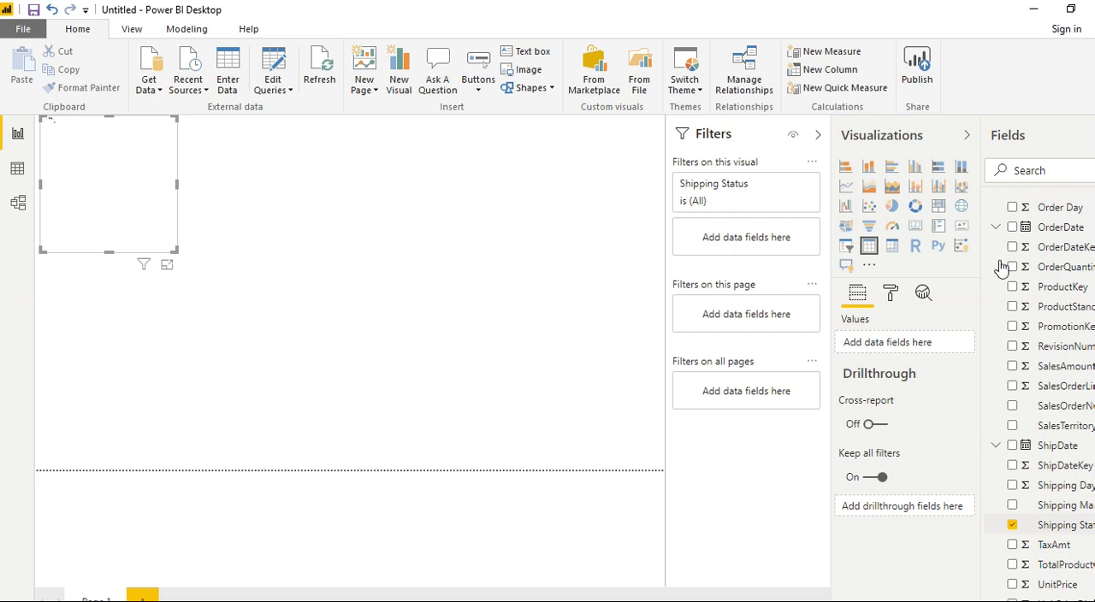
pyautogui.scroll(3, 999, 260)
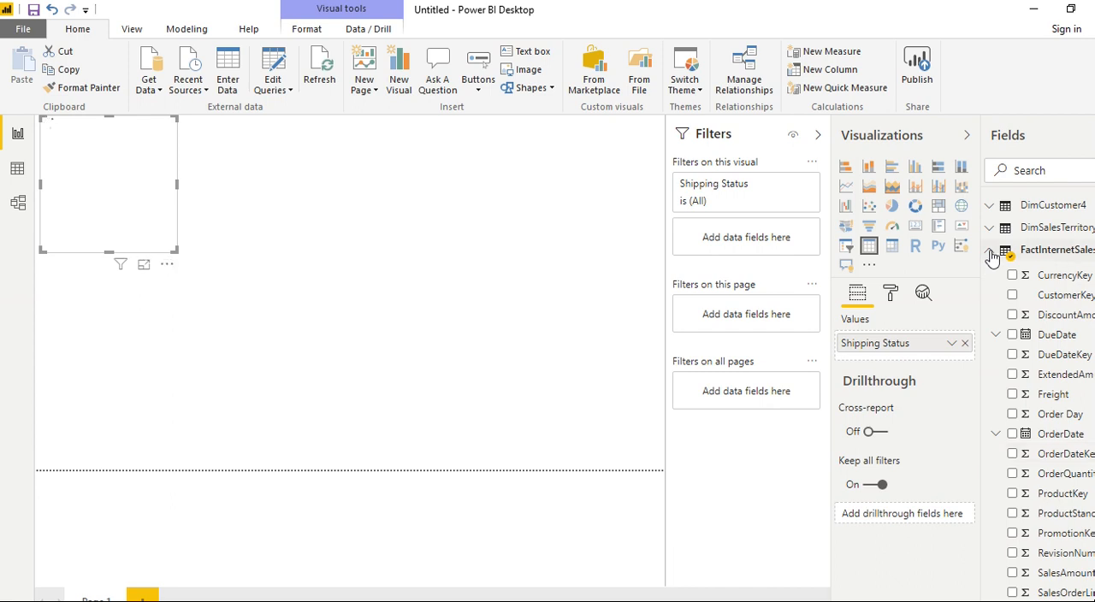
pyautogui.click(989, 254)
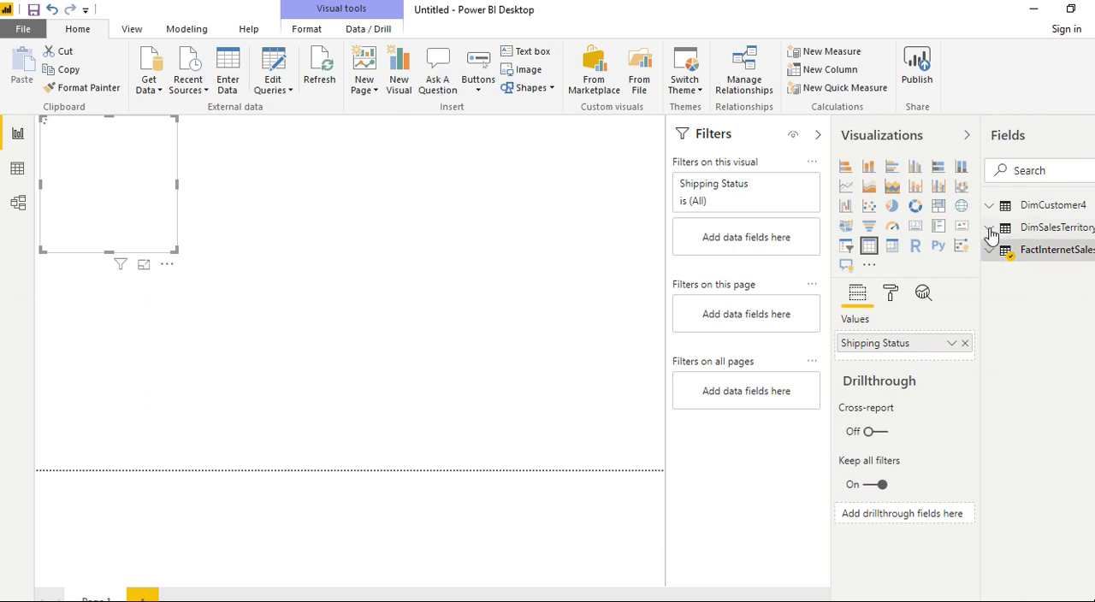
# - Add SalesTerritoryAlternateKey from DimSalesTerritory to the Shipping Status table and enlarge the visual
pyautogui.click(990, 230)
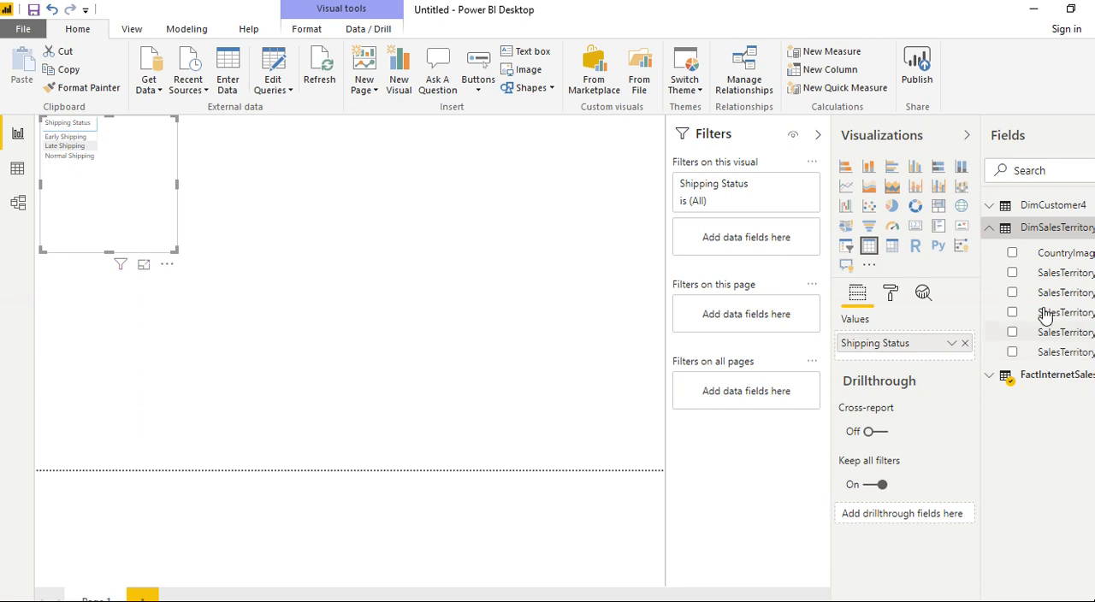
pyautogui.click(1013, 273)
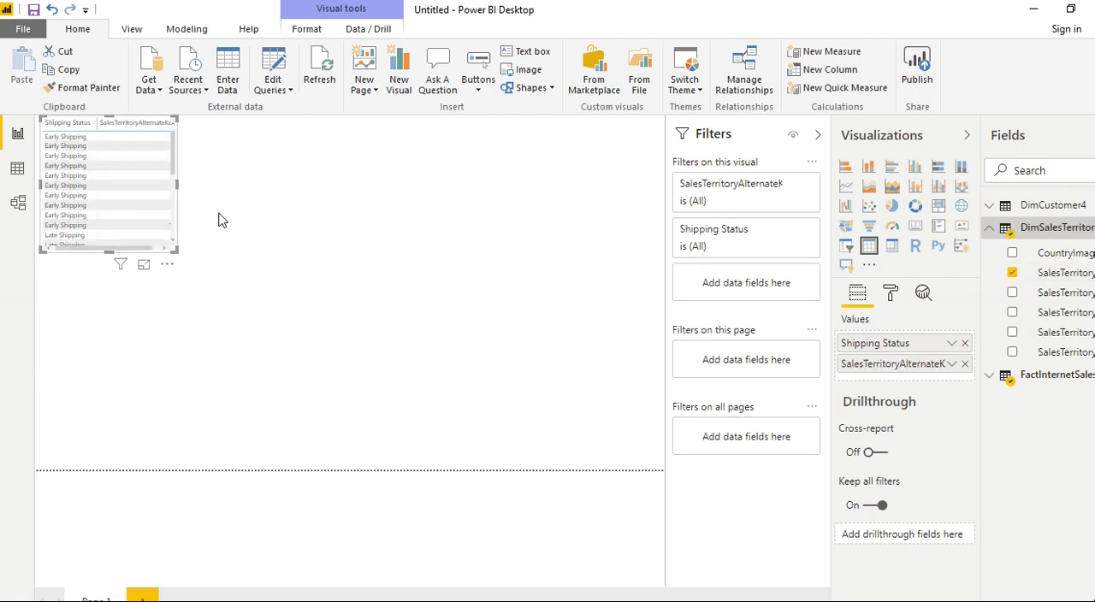
pyautogui.moveTo(290, 314); pyautogui.dragTo(315, 317)
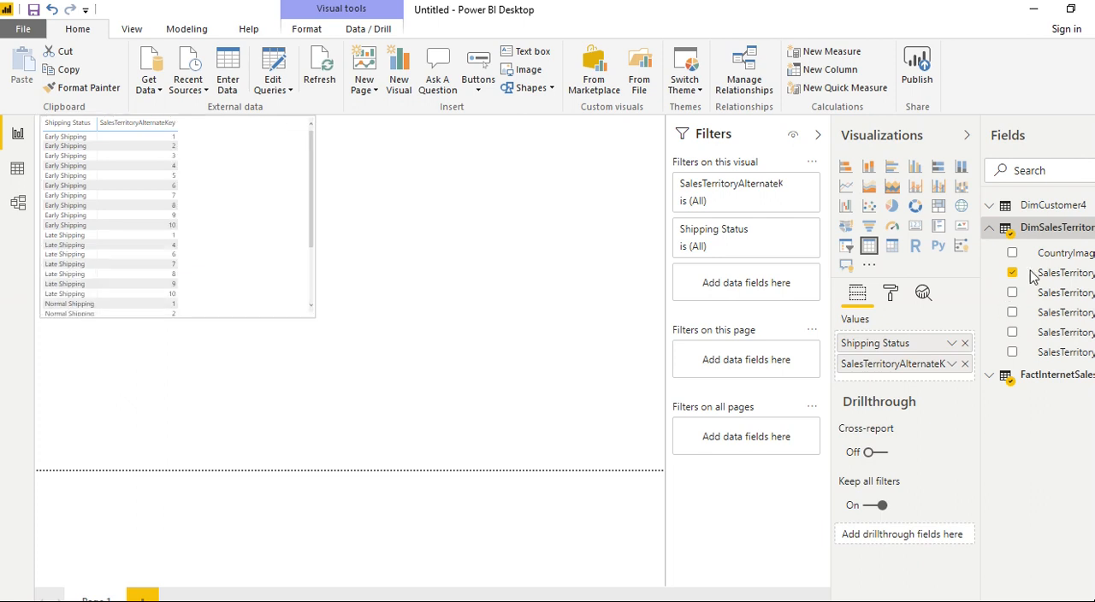
# - Replace SalesTerritoryAlternateKey with SalesTerritoryRegion in the table visual, widening the field list to show full names
pyautogui.click(1011, 272)
pyautogui.moveTo(981, 268); pyautogui.dragTo(918, 271)
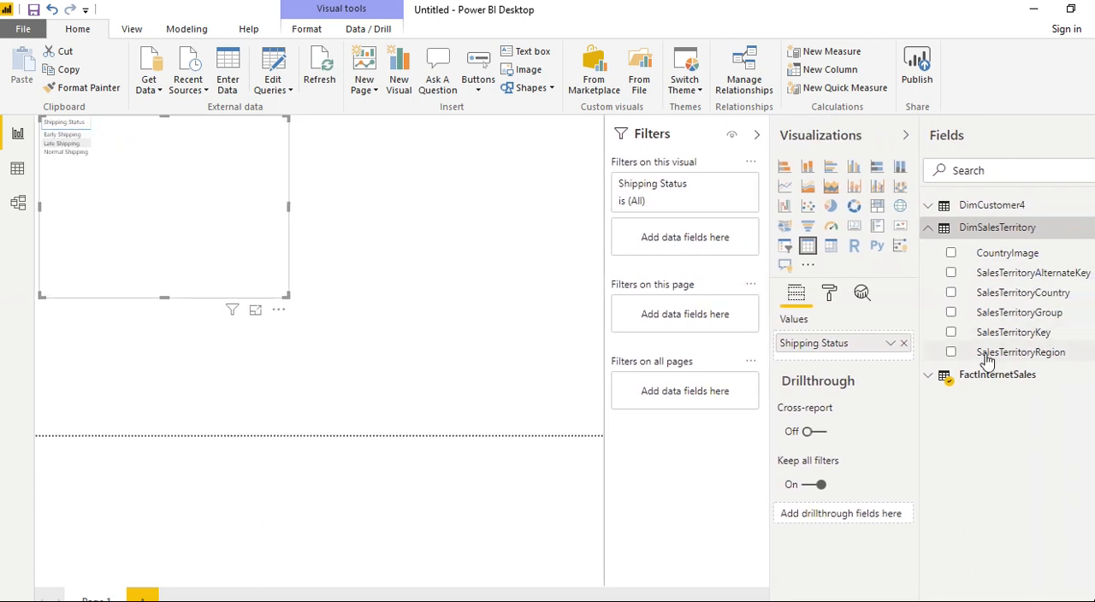
pyautogui.click(951, 353)
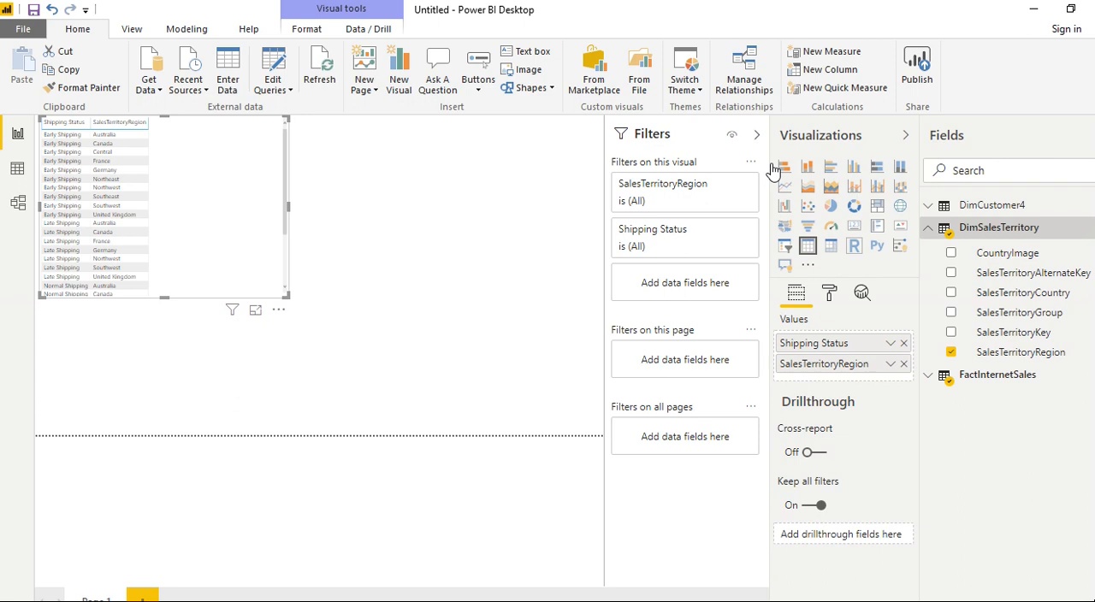
# - Collapse the Filters pane and review the table's shipping statuses by sales region in focus mode
pyautogui.click(759, 137)
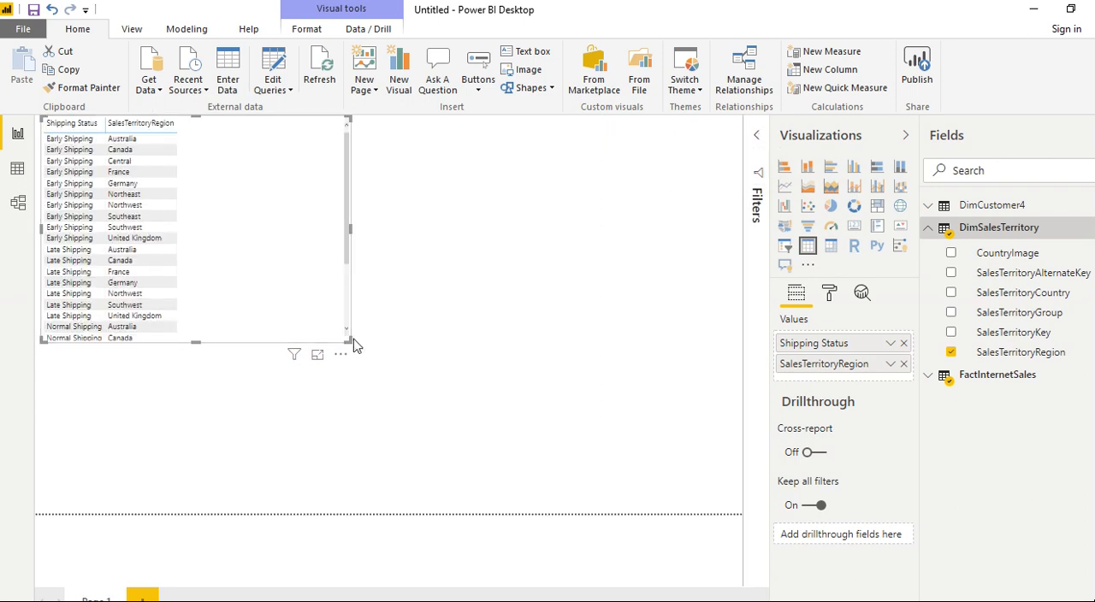
pyautogui.click(317, 355)
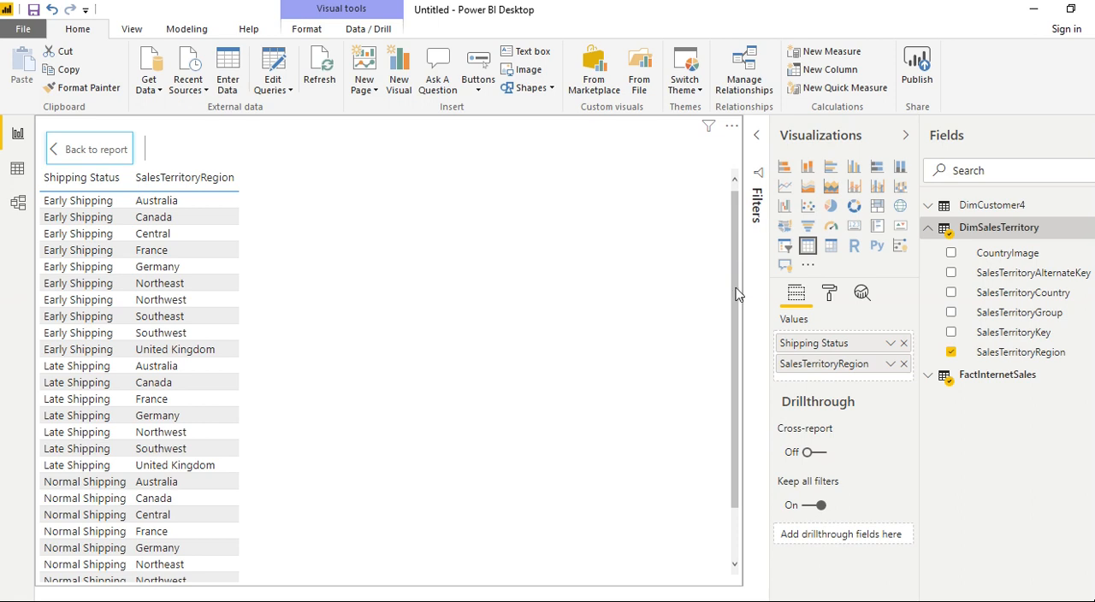
pyautogui.moveTo(733, 295); pyautogui.dragTo(733, 382)
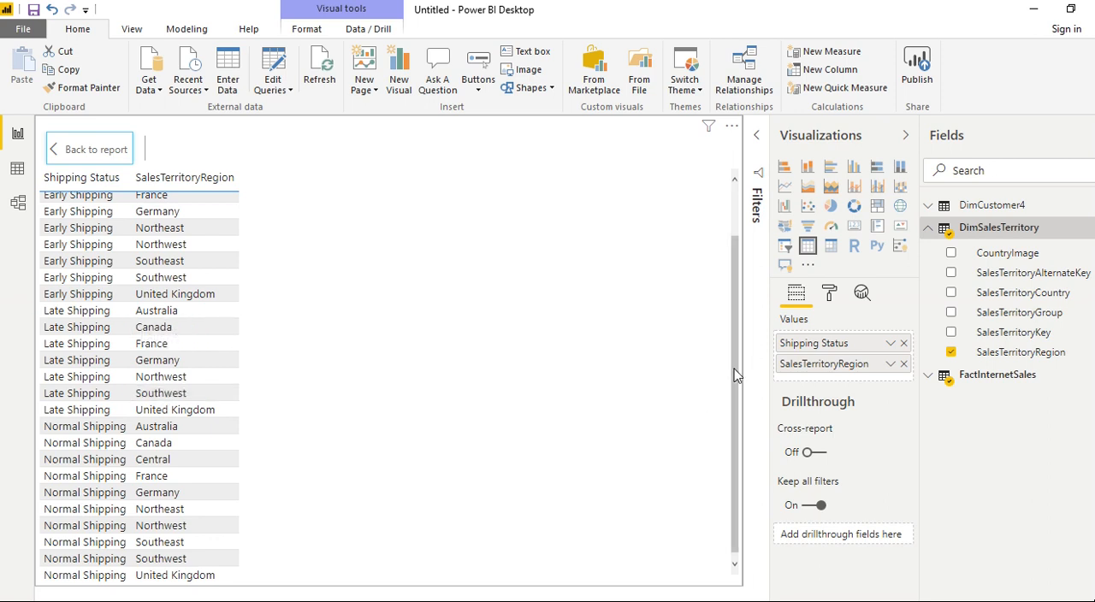
pyautogui.moveTo(733, 334); pyautogui.dragTo(705, 413)
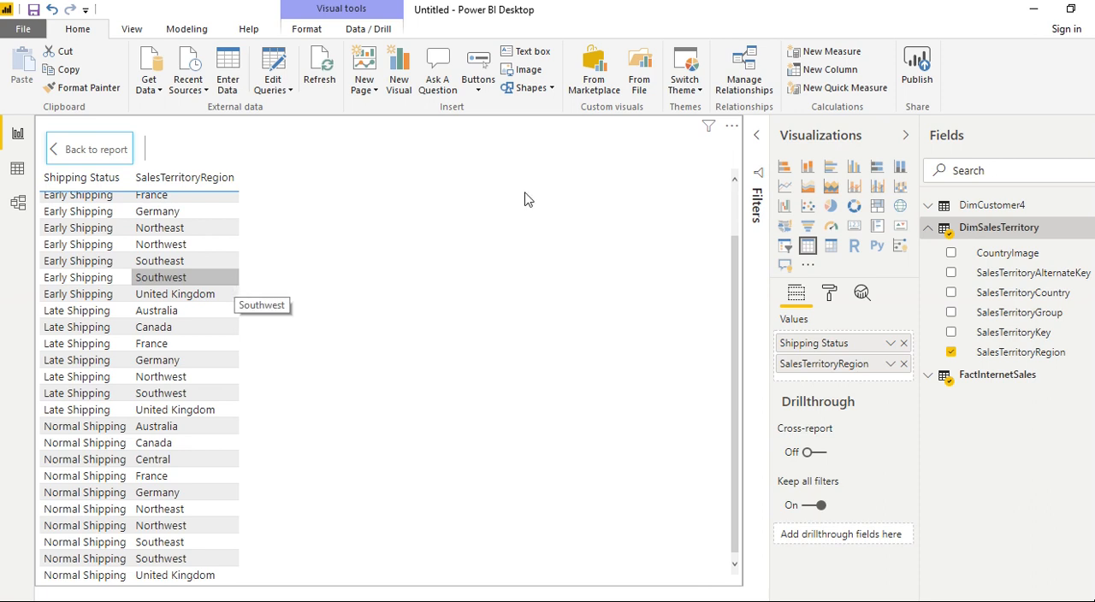
# - Try FullName from DimCustomer4 as a third column in the table visual, look through the rows, and remove it again
pyautogui.click(928, 206)
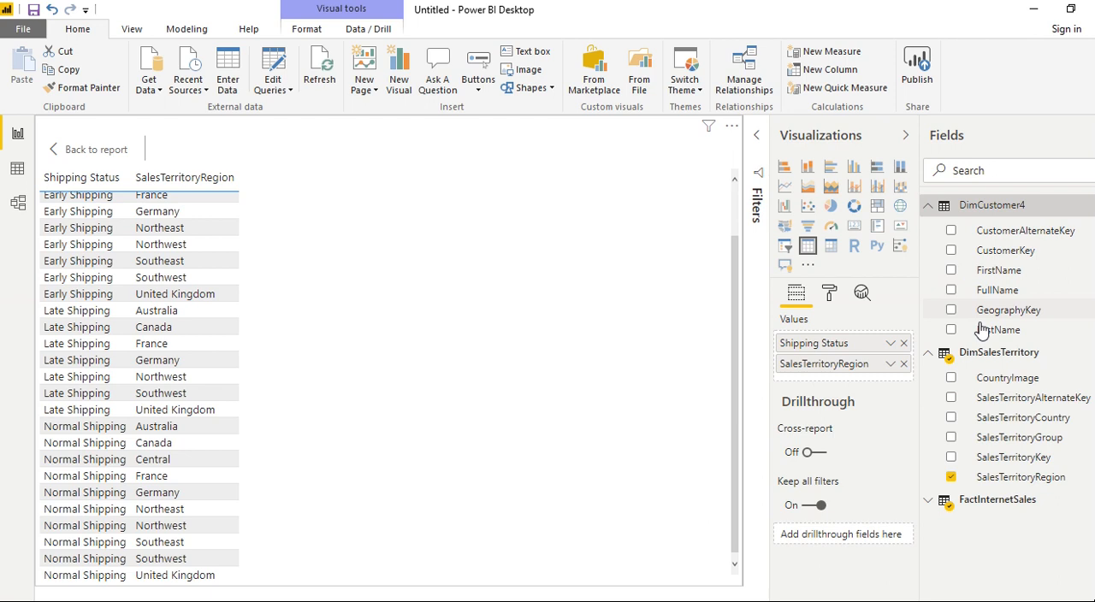
pyautogui.click(951, 290)
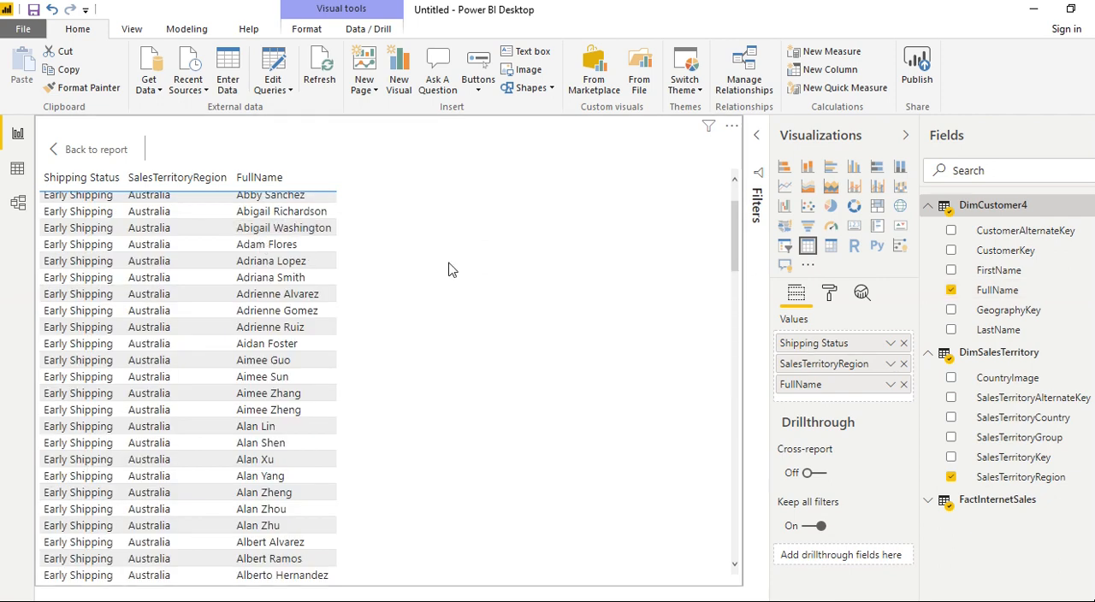
pyautogui.scroll(2, 227, 291)
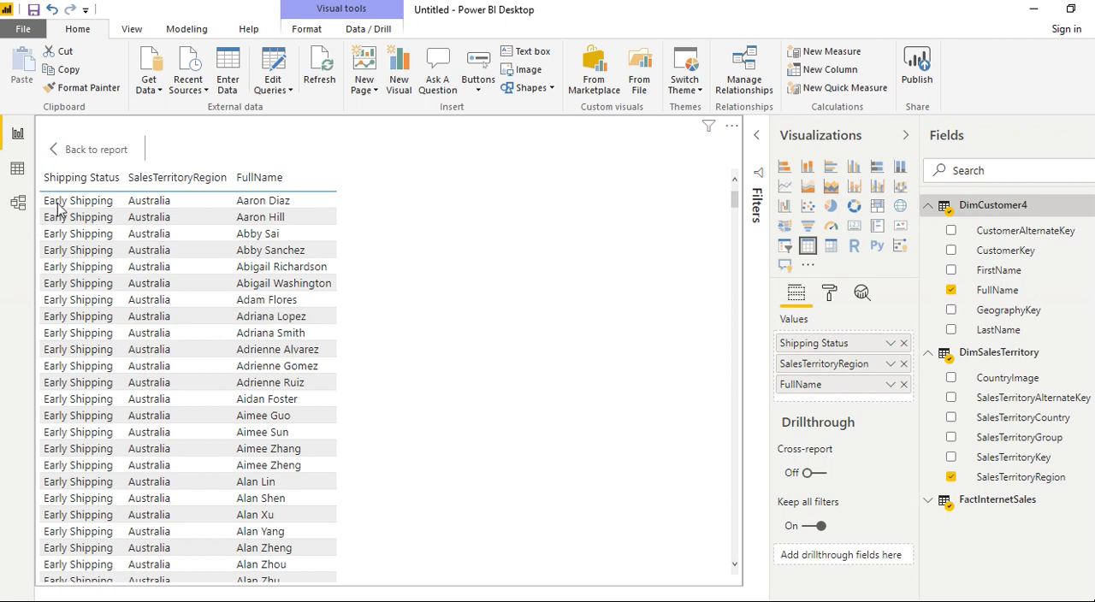
pyautogui.scroll(-10, 257, 291)
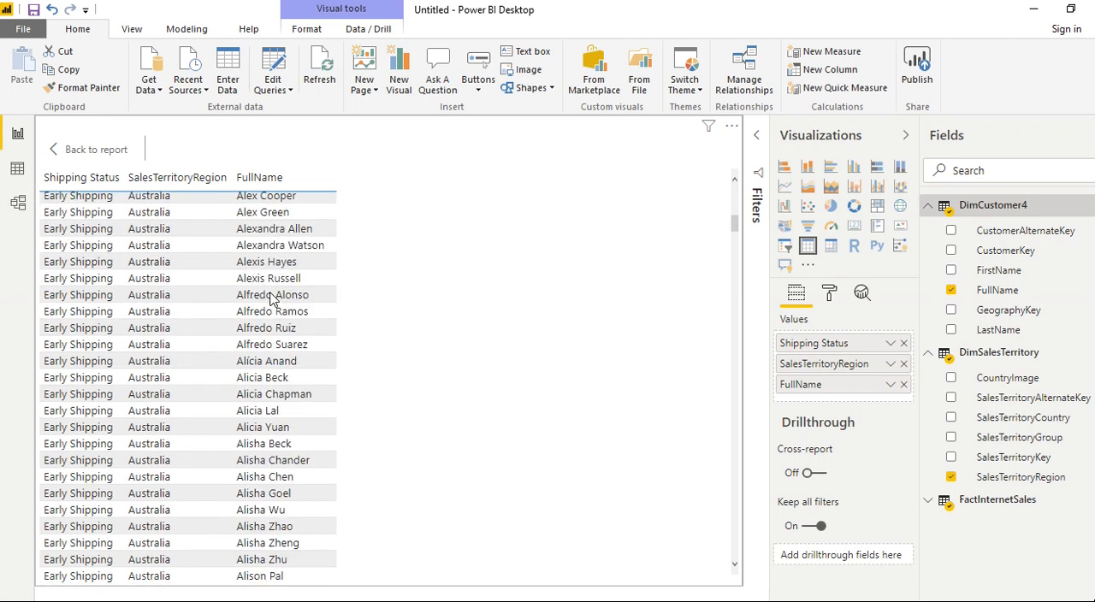
pyautogui.scroll(-5, 269, 298)
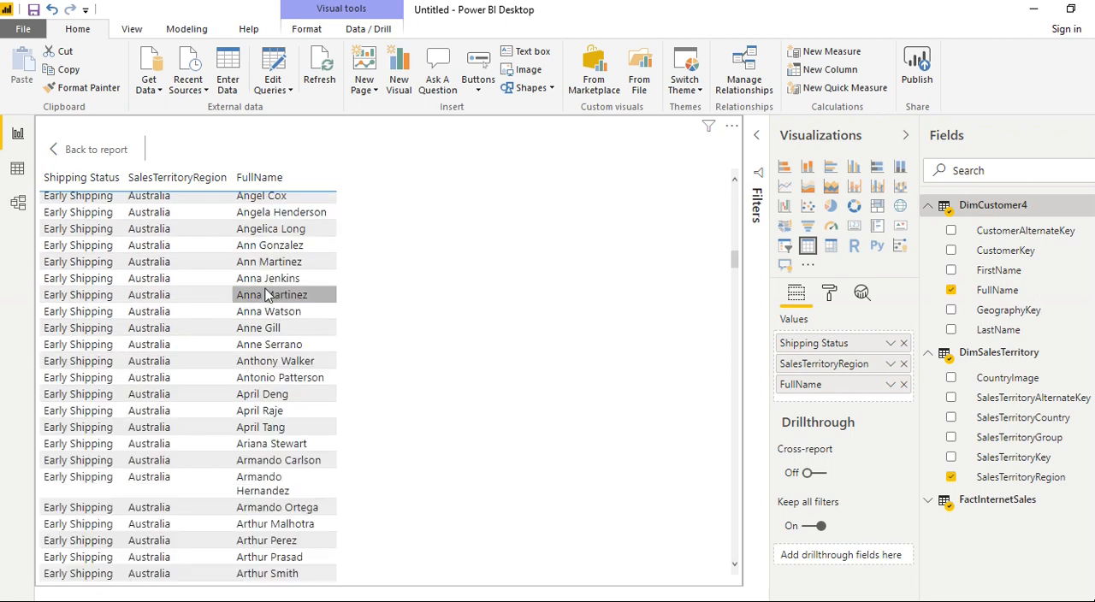
pyautogui.click(951, 291)
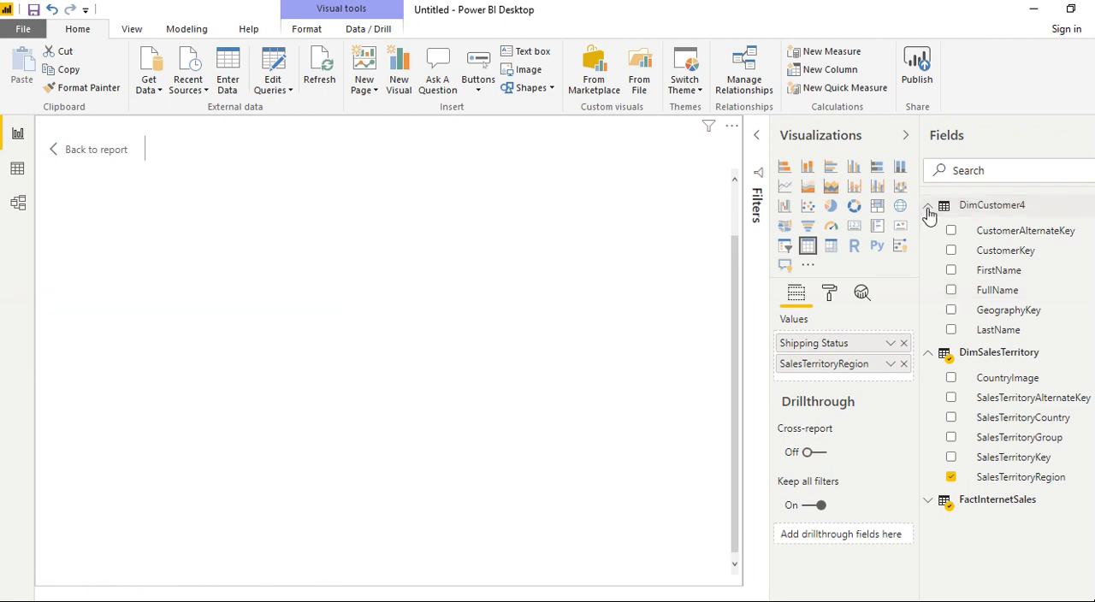
pyautogui.click(928, 206)
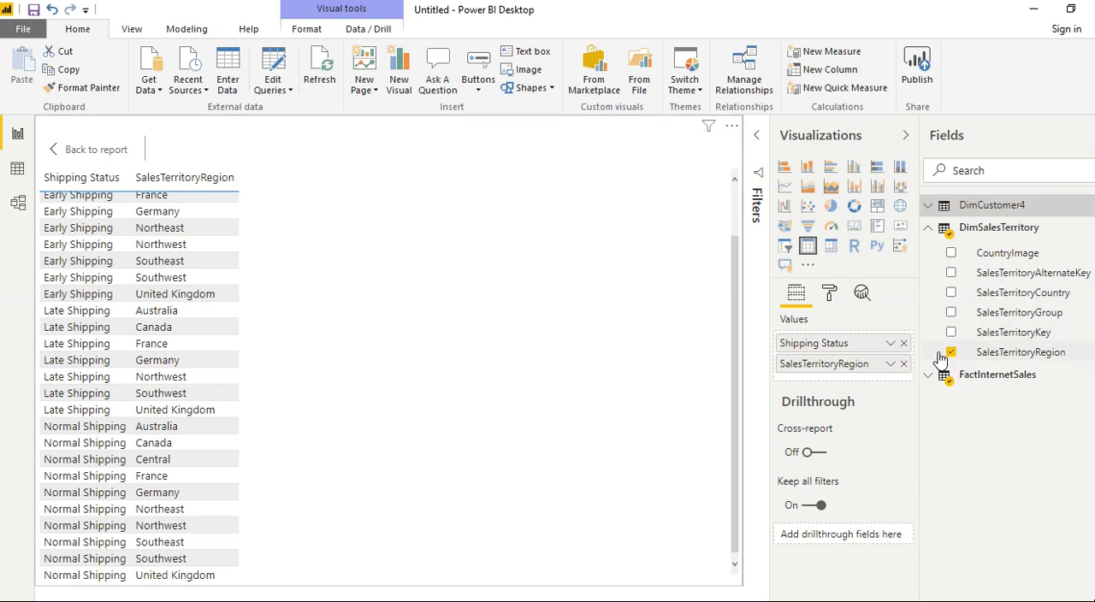
# - Add CountryImage from DimSalesTerritory to the table visual and set that column's data category to Image URL
pyautogui.click(952, 254)
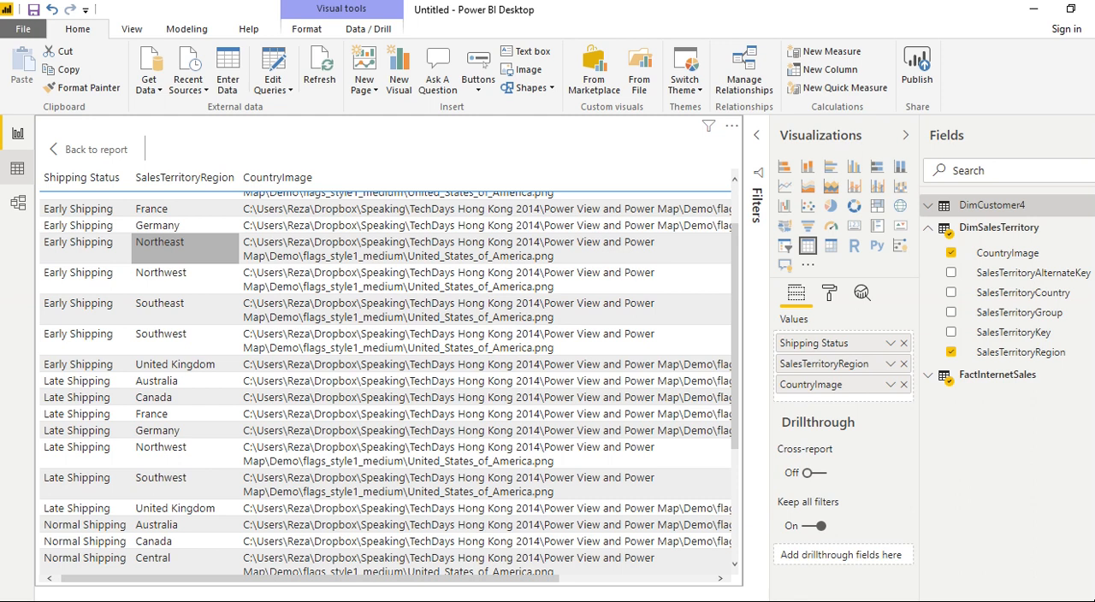
pyautogui.click(18, 170)
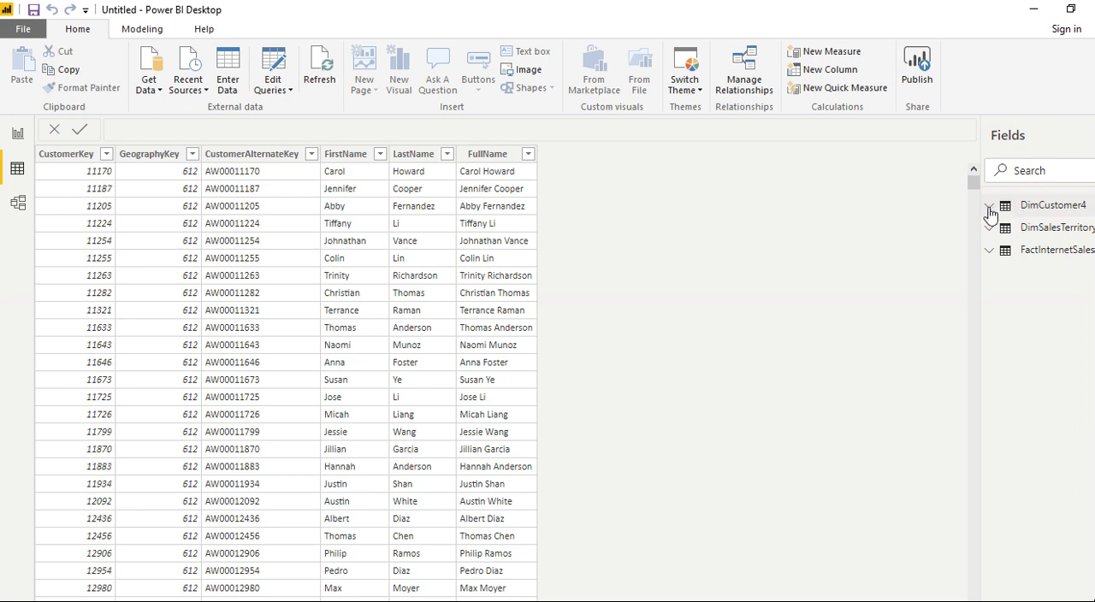
pyautogui.click(1026, 236)
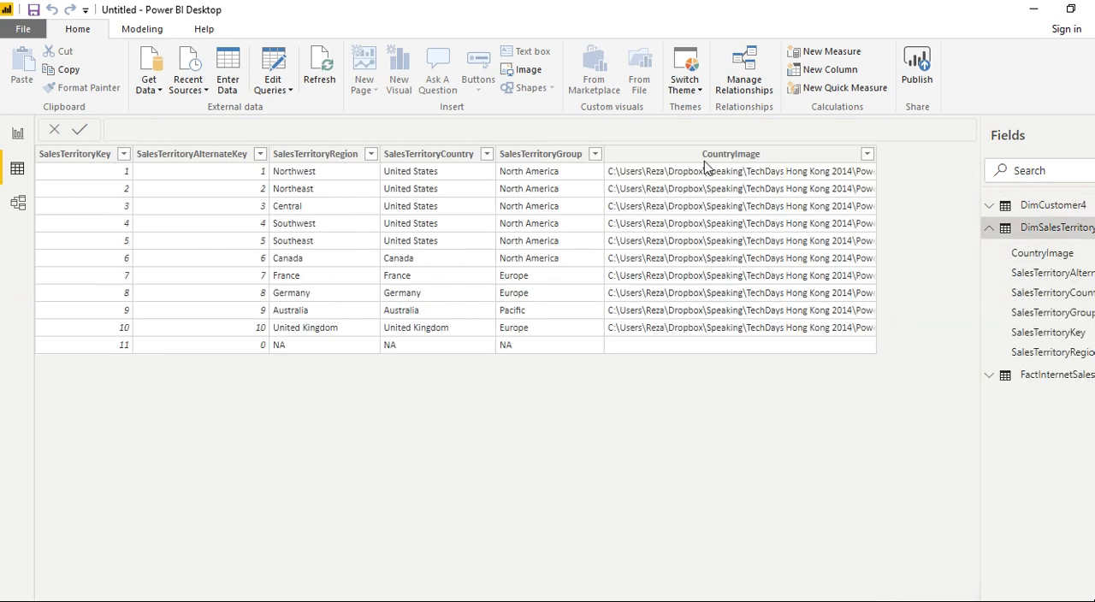
pyautogui.click(708, 156)
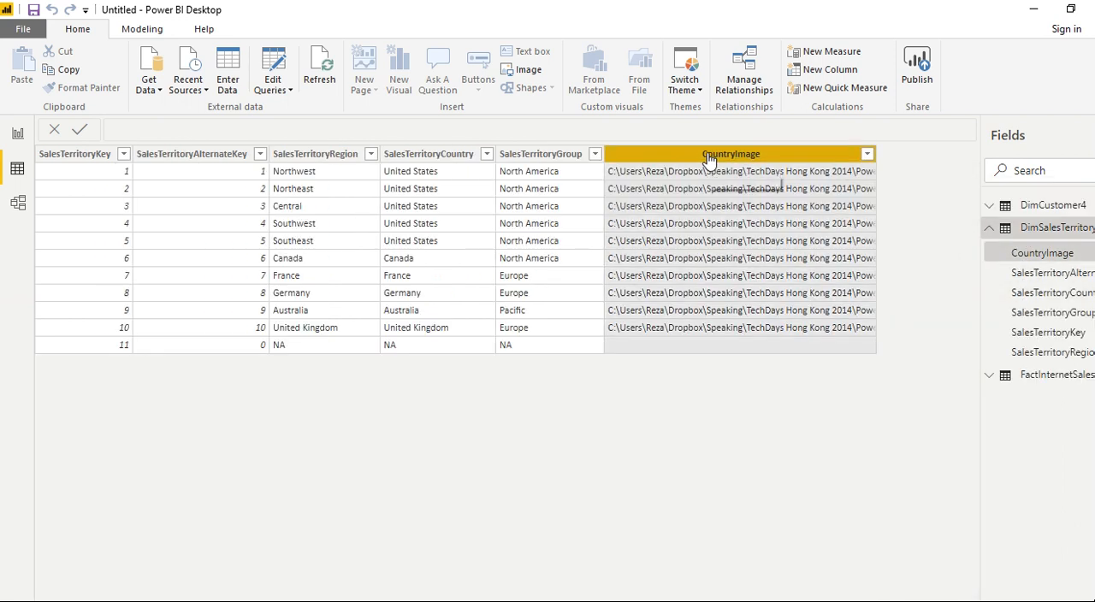
pyautogui.click(143, 32)
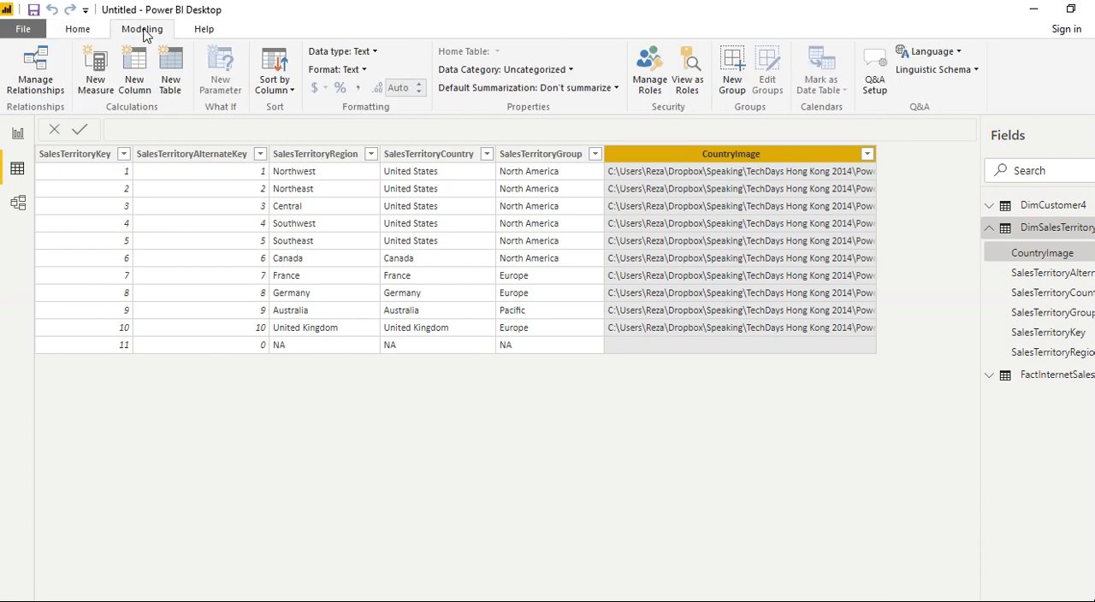
pyautogui.click(570, 72)
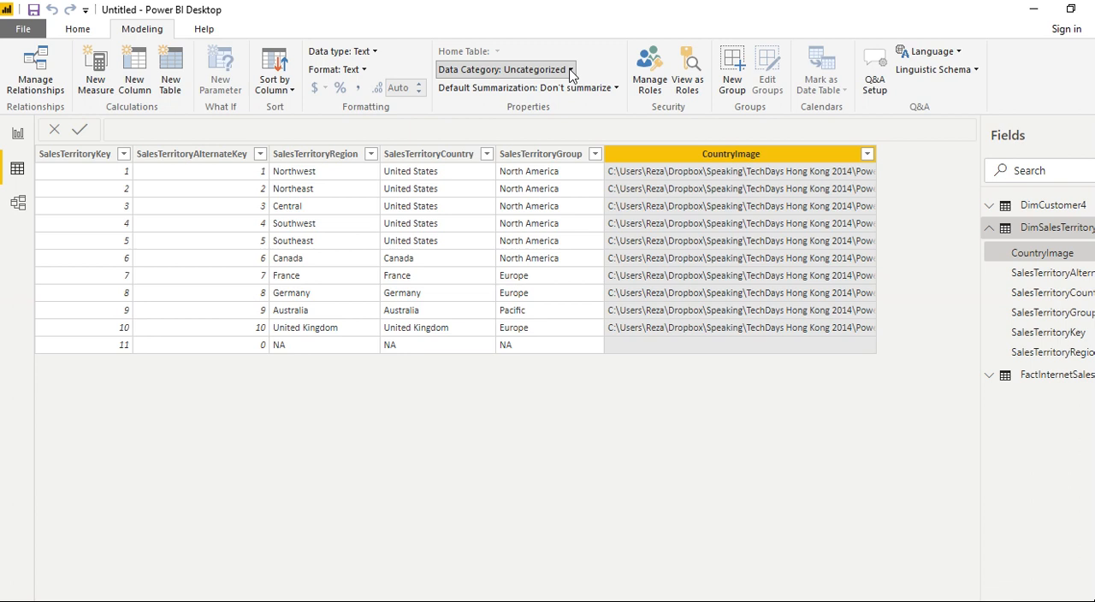
pyautogui.click(570, 72)
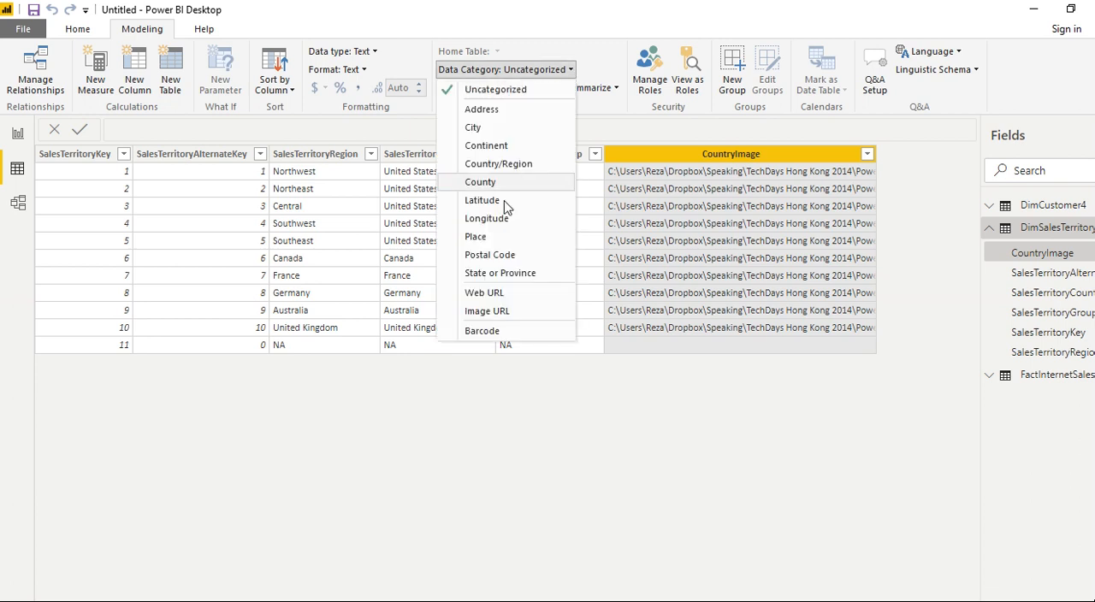
pyautogui.click(502, 313)
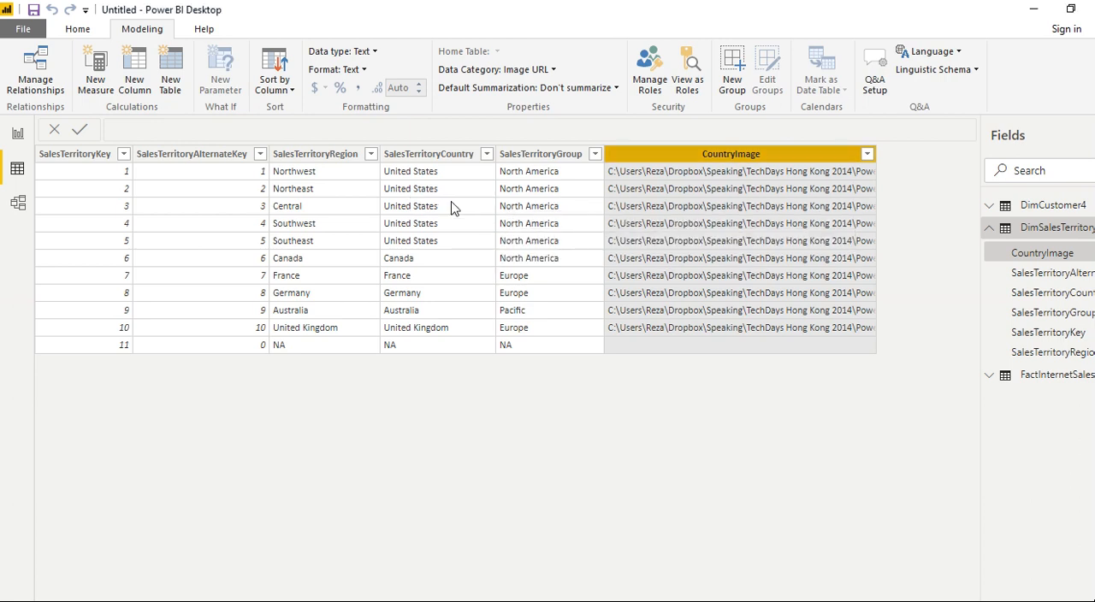
# - Return to the report and check how the CountryImage column renders for the sales regions in the table
pyautogui.click(17, 135)
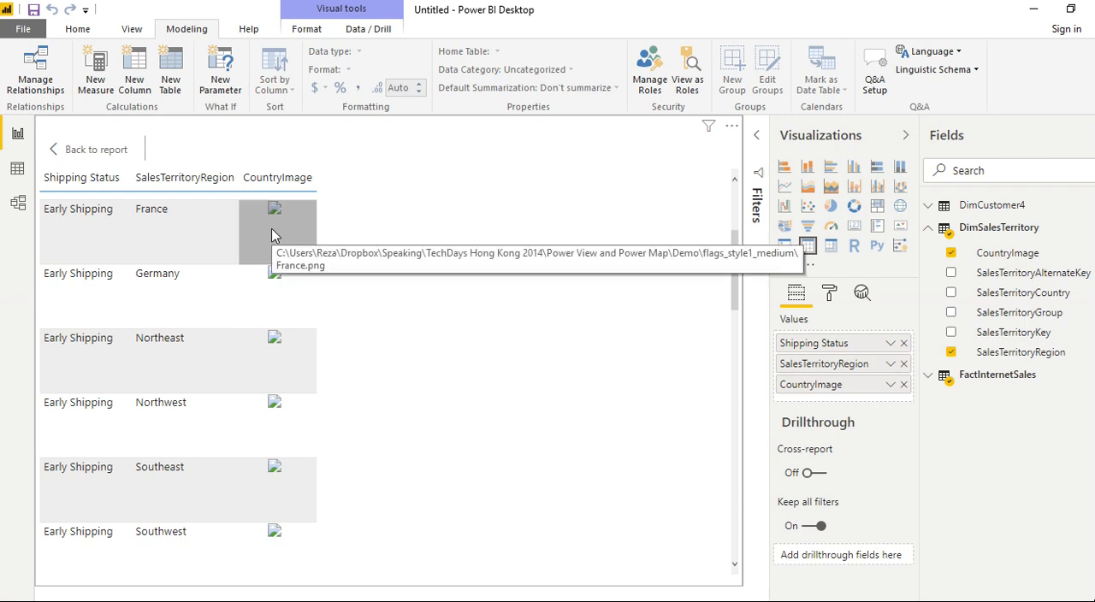
pyautogui.click(77, 30)
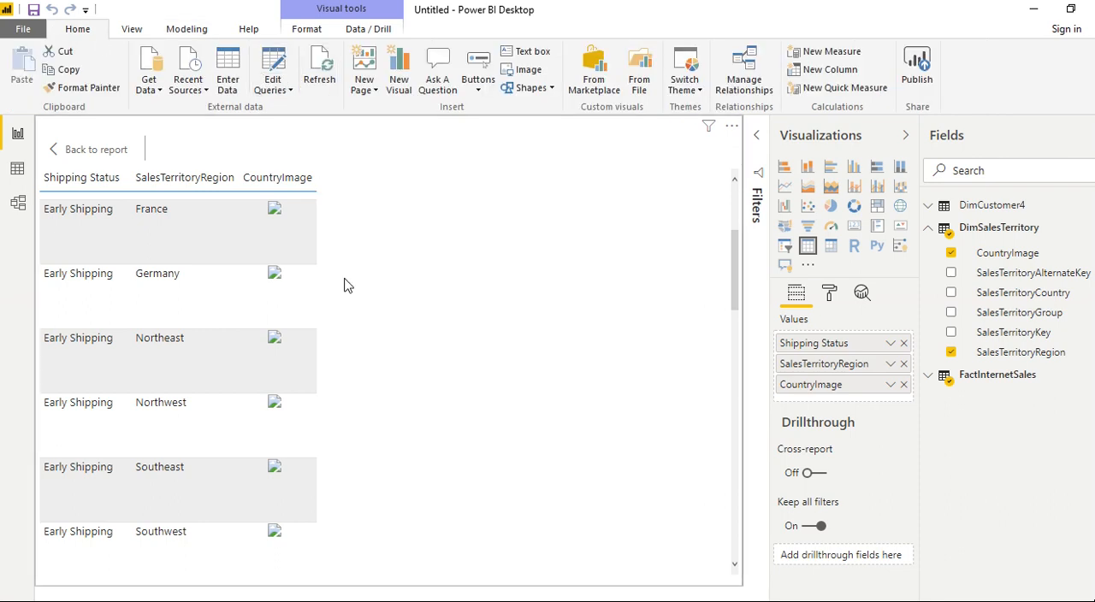
pyautogui.scroll(-9, 363, 281)
pyautogui.scroll(11, 363, 284)
pyautogui.scroll(-5, 361, 291)
pyautogui.scroll(6, 359, 303)
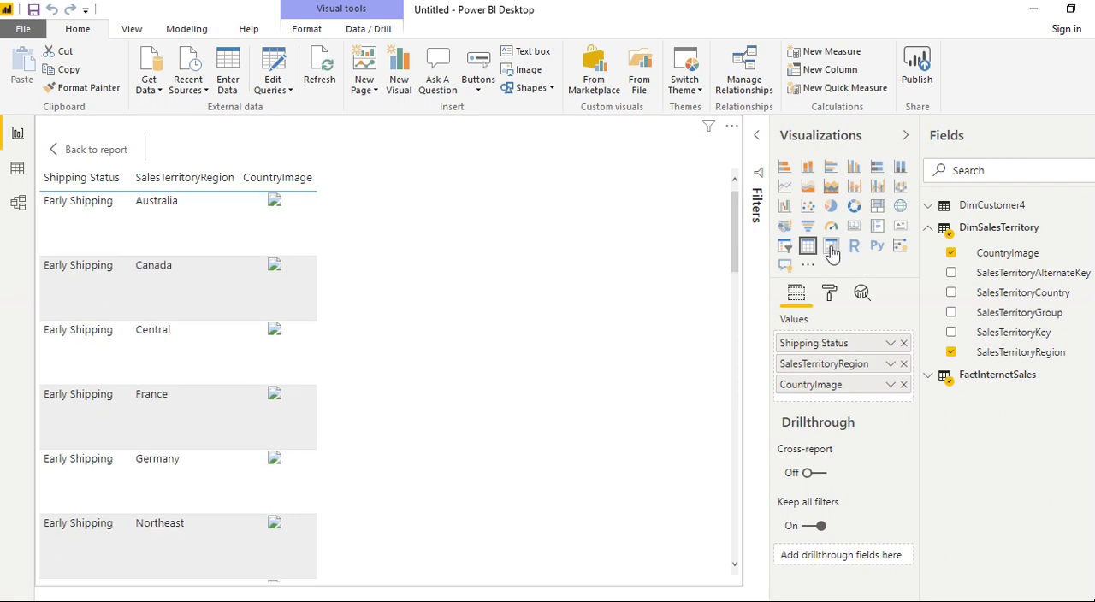
# - Try displaying the visual as a matrix and switch it back to a table
pyautogui.click(831, 248)
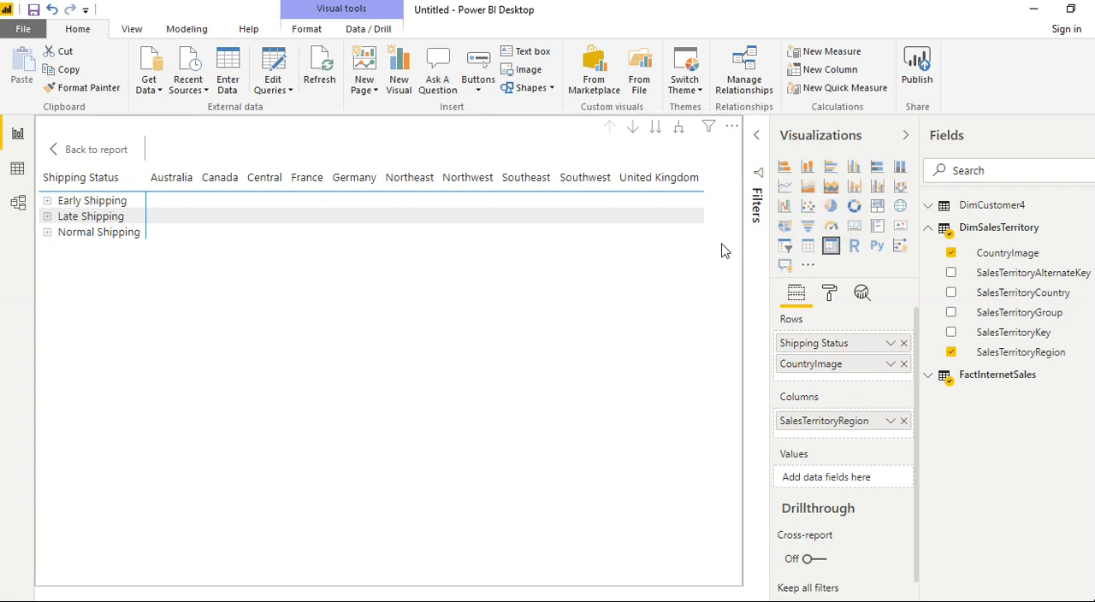
pyautogui.click(808, 248)
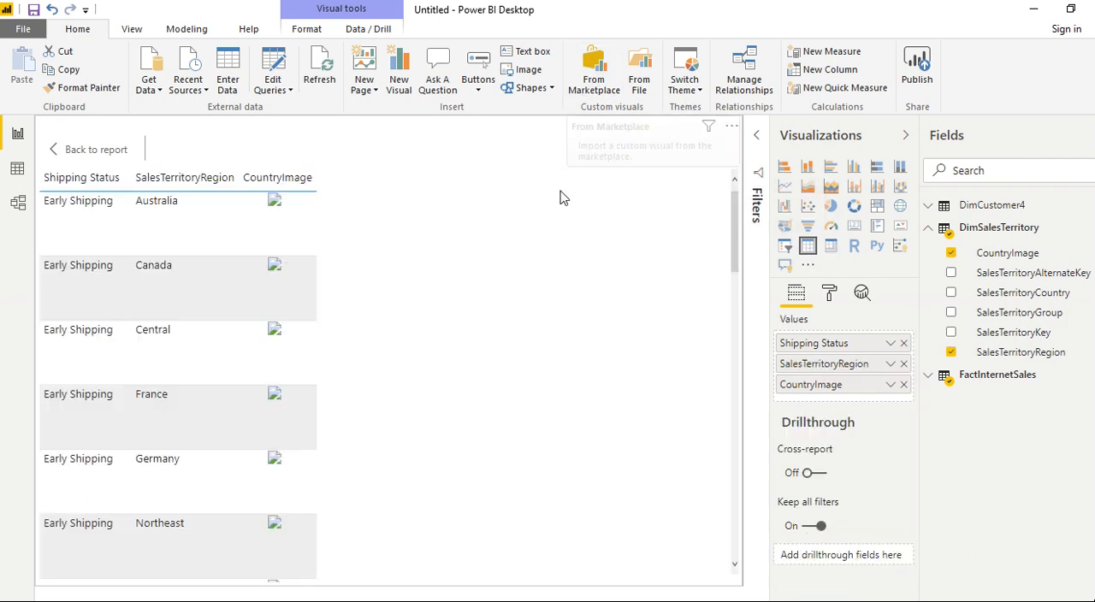
pyautogui.click(215, 216)
pyautogui.click(409, 235)
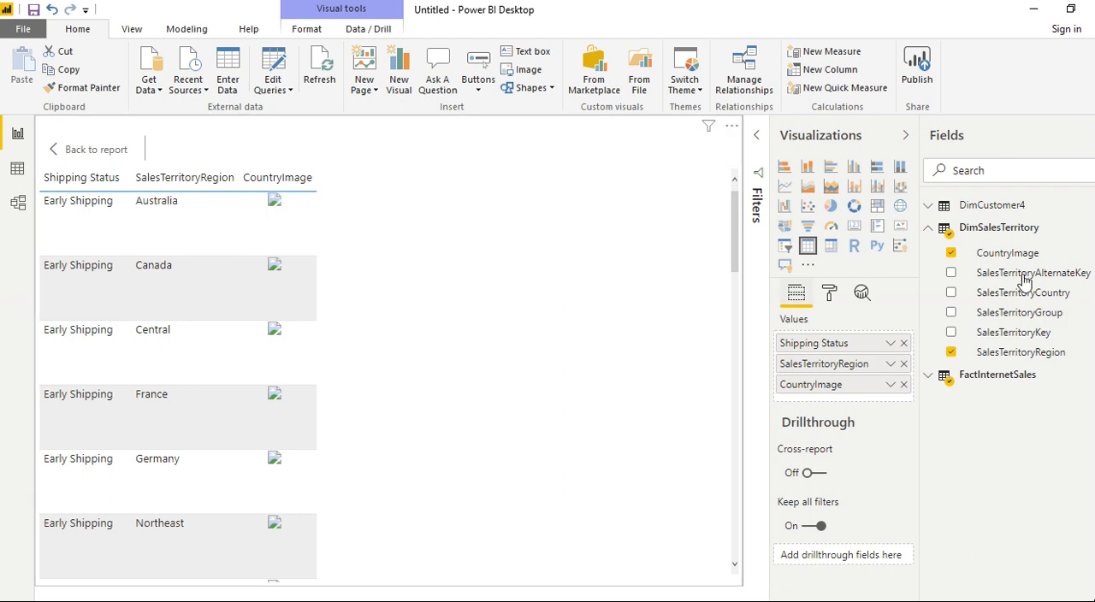
# - Remove CountryImage from the table visual and expand the FactInternetSales field list
pyautogui.click(952, 253)
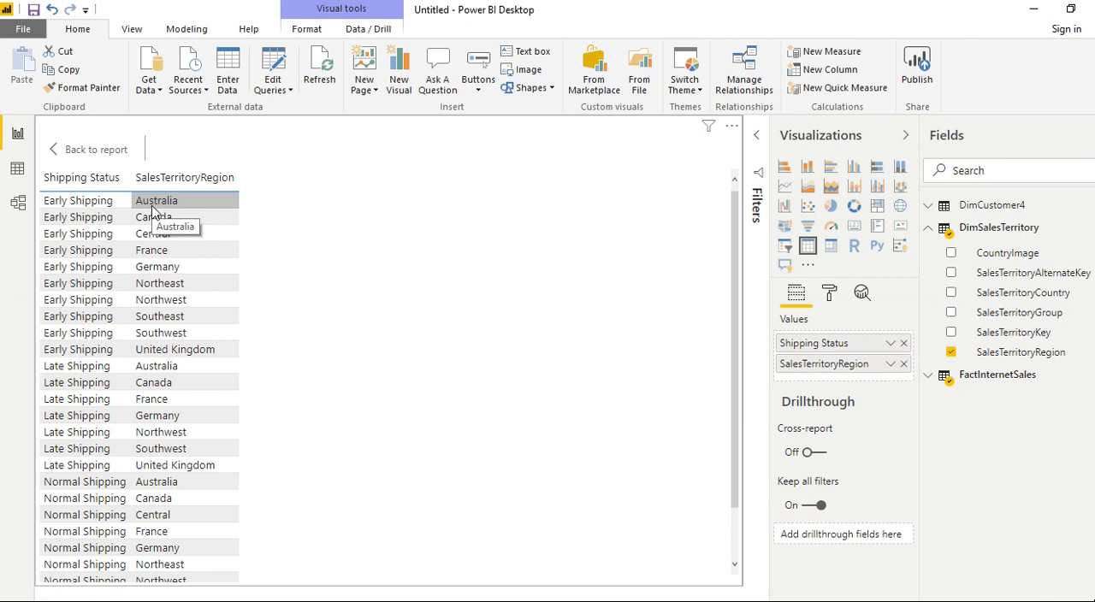
pyautogui.click(929, 378)
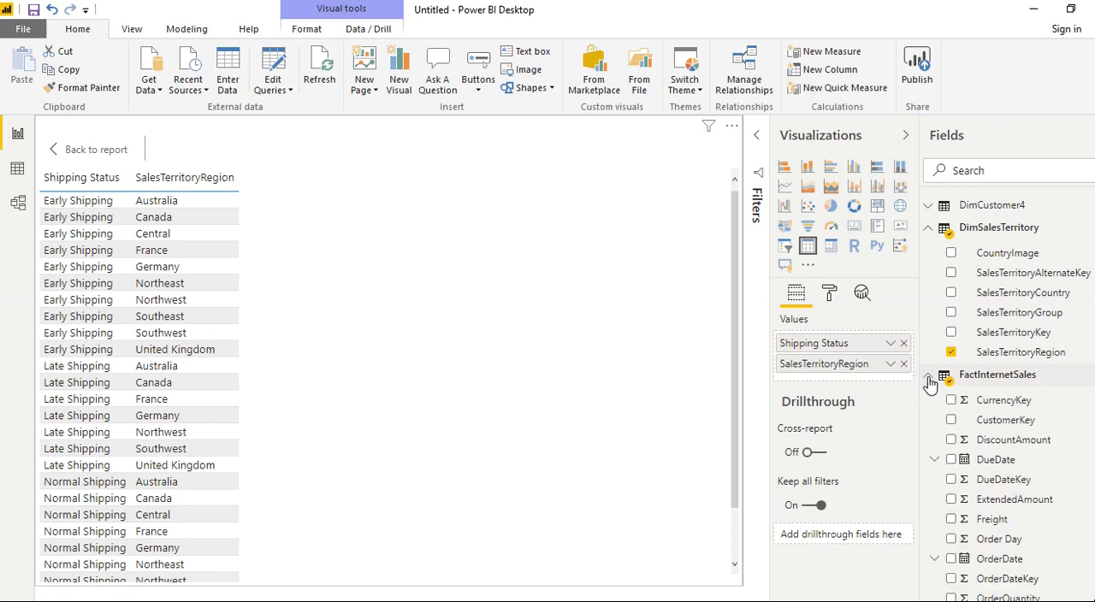